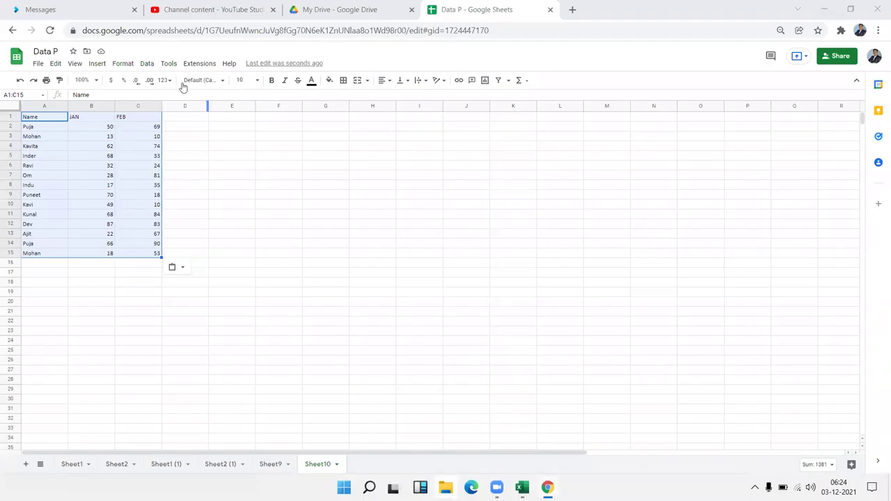
Select the Name and JAN data in A1:B15 and insert a default column chart.
{"action": "left_click", "coordinate": [98, 64]}
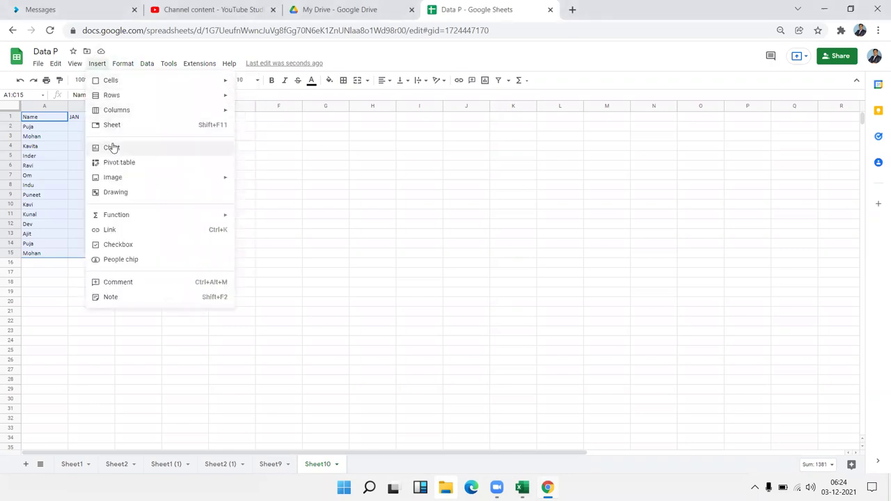
{"action": "left_click", "coordinate": [45, 147]}
{"action": "left_click_drag", "start_coordinate": [41, 119], "coordinate": [98, 254]}
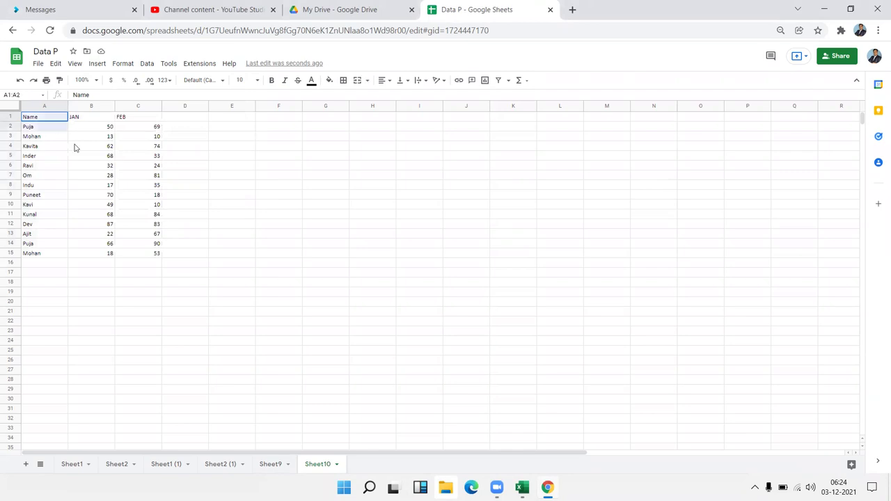
{"action": "left_click", "coordinate": [97, 64]}
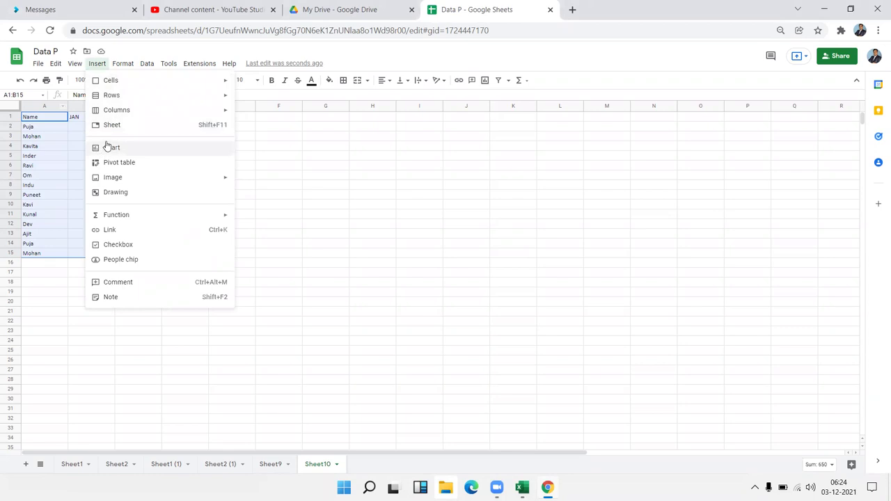
{"action": "left_click", "coordinate": [107, 147]}
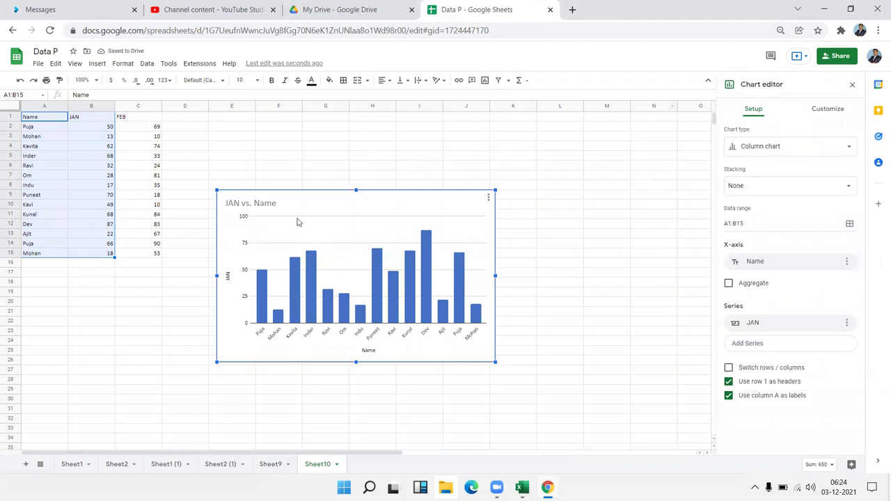
Move the JAN vs. Name chart higher, enlarge it, and close the chart editor.
{"action": "mouse_move", "coordinate": [320, 204]}
{"action": "left_mouse_down"}
{"action": "mouse_move", "coordinate": [311, 179]}
{"action": "mouse_move", "coordinate": [315, 156]}
{"action": "left_mouse_up"}
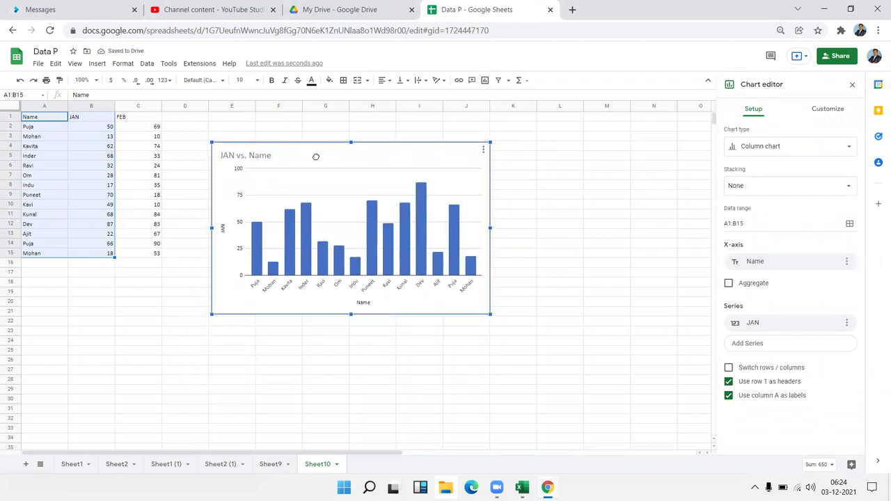
{"action": "left_click_drag", "start_coordinate": [486, 311], "coordinate": [557, 354]}
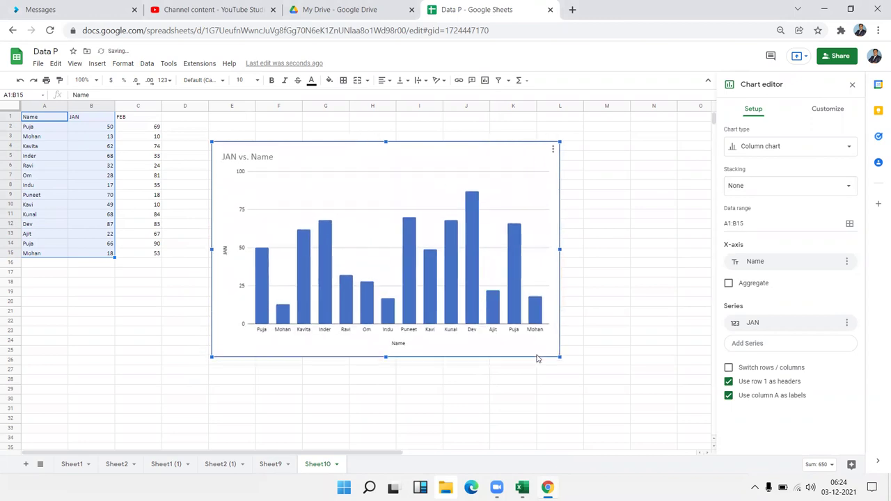
{"action": "left_click", "coordinate": [852, 84]}
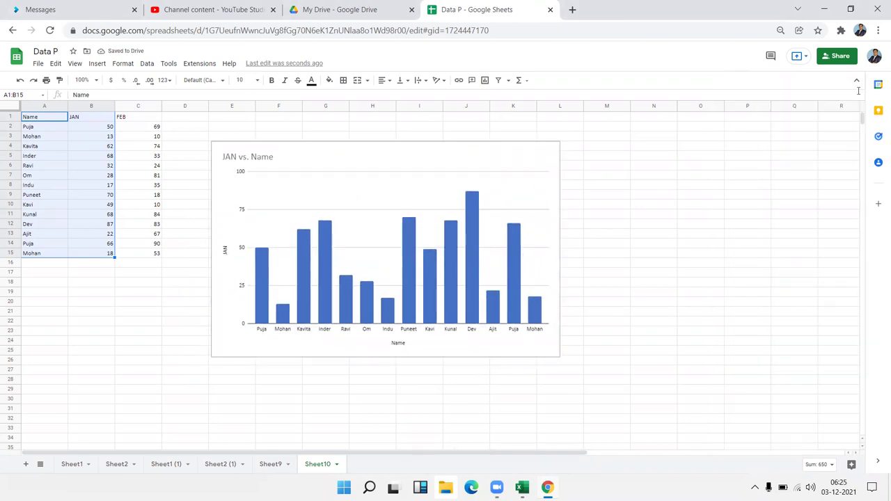
Select the chart and bring up its three-dot options menu.
{"action": "left_click", "coordinate": [647, 178]}
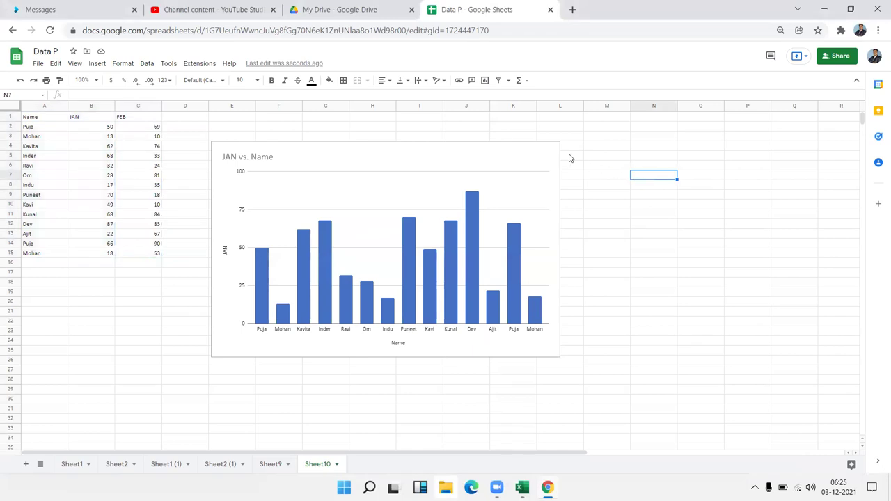
{"action": "left_click", "coordinate": [541, 155]}
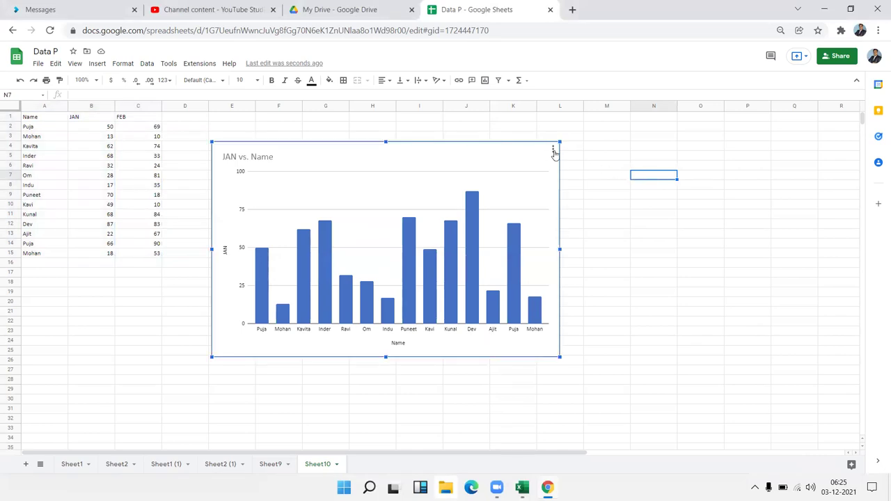
{"action": "left_click", "coordinate": [550, 150]}
{"action": "left_click", "coordinate": [555, 151]}
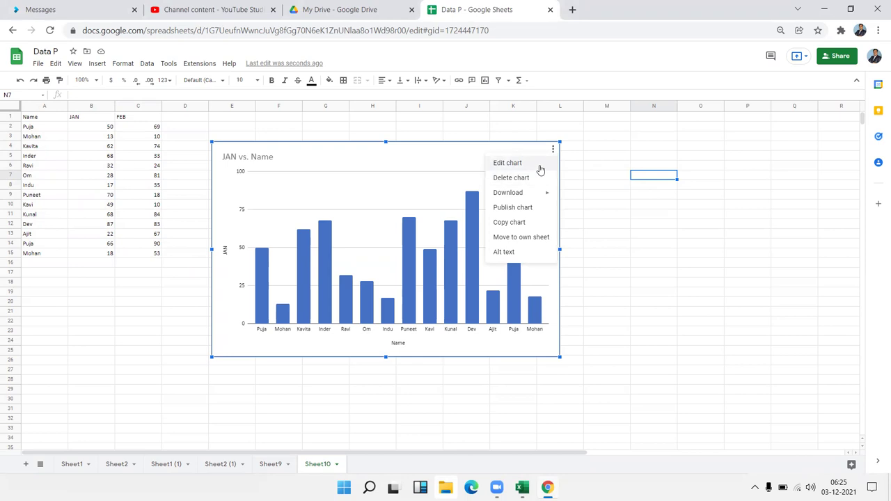
Reopen Edit chart, look through the Setup and Customize tabs, and show the Chart type list.
{"action": "left_click", "coordinate": [540, 167]}
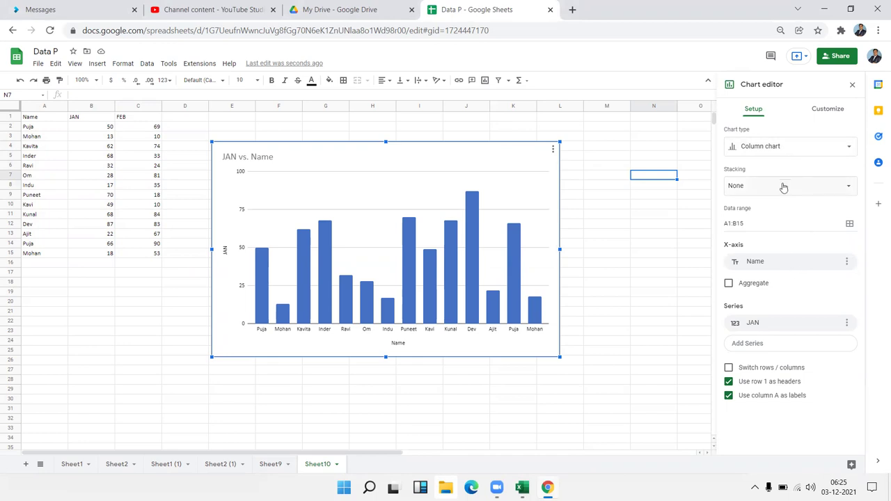
{"action": "left_click", "coordinate": [747, 150]}
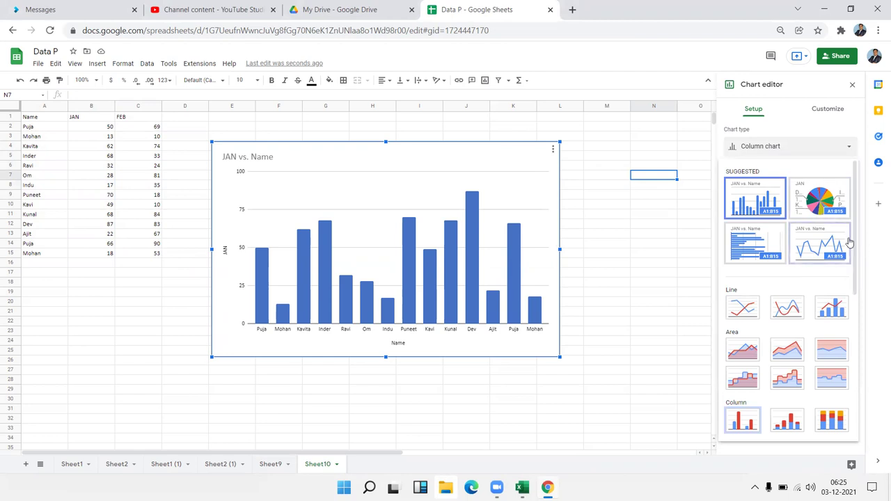
{"action": "left_click", "coordinate": [826, 115]}
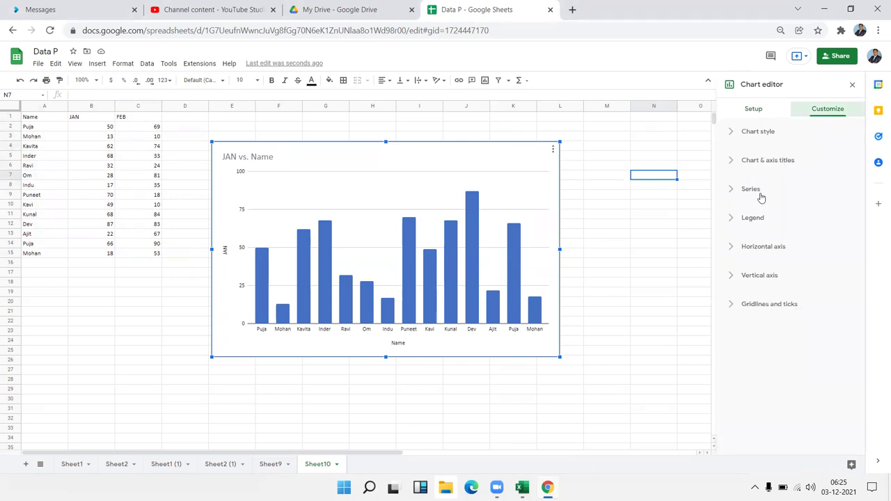
{"action": "left_click", "coordinate": [766, 116]}
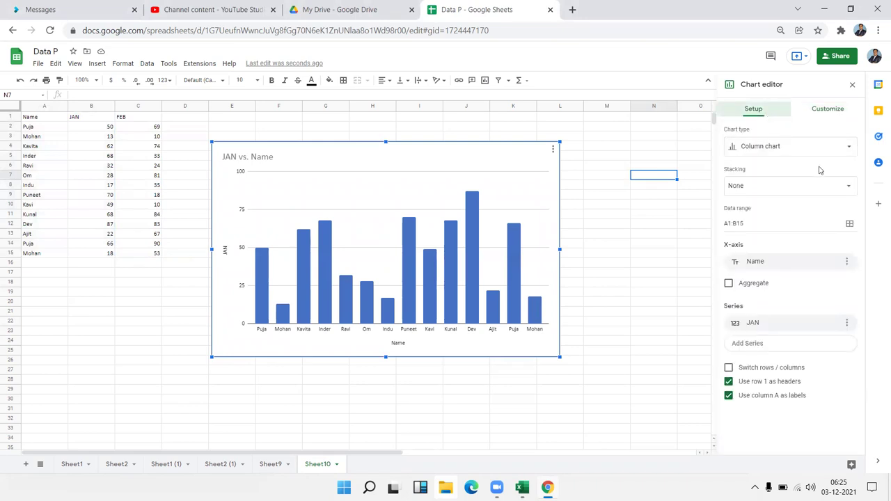
{"action": "left_click", "coordinate": [793, 157]}
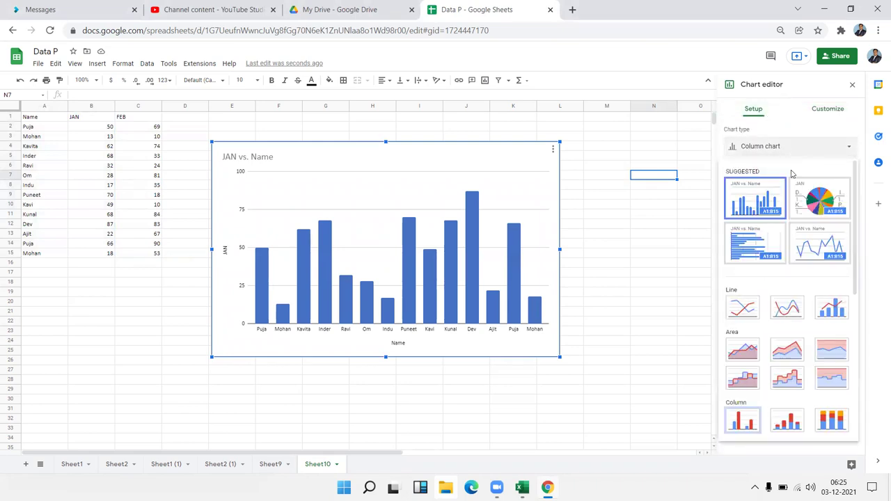
Change the chart to a line chart and expand its Chart style settings.
{"action": "left_click", "coordinate": [744, 307]}
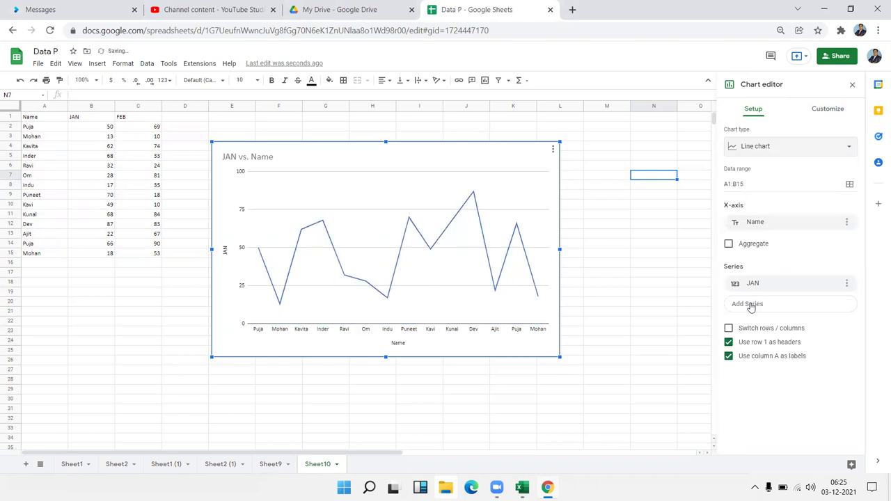
{"action": "left_click", "coordinate": [825, 112]}
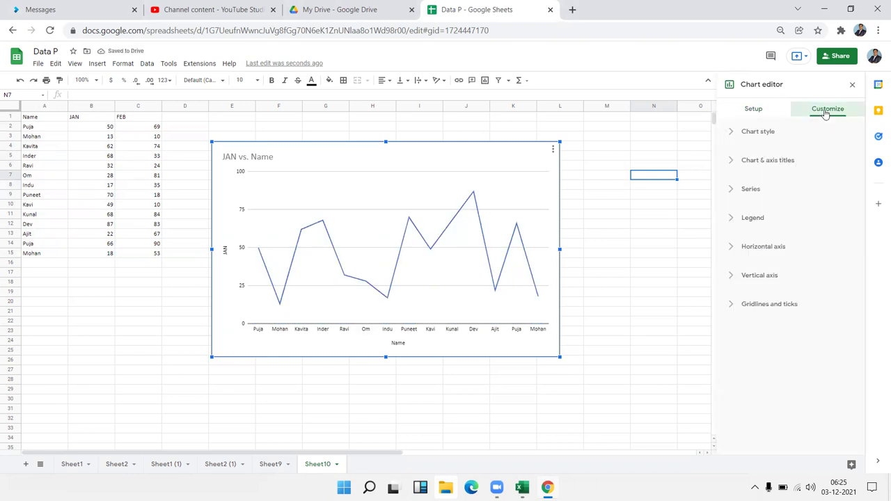
{"action": "left_click", "coordinate": [781, 133]}
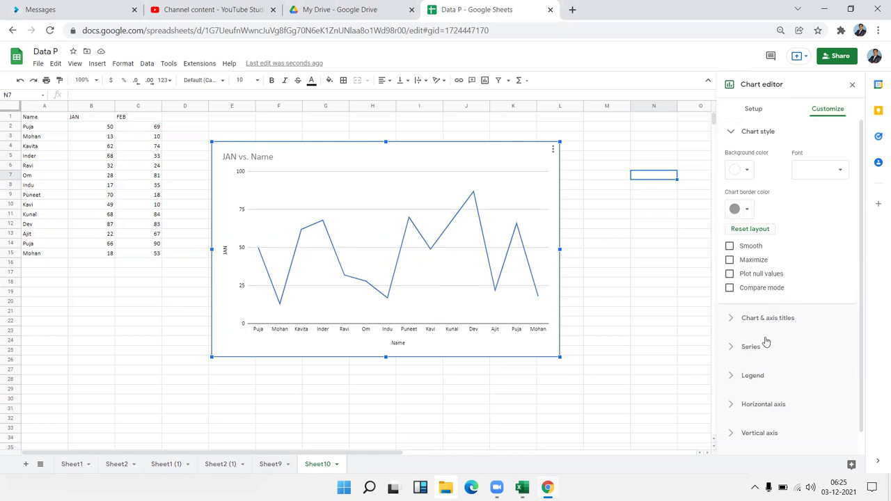
Try the Smooth, Maximize, null-value and compare mode style options, leaving them all off.
{"action": "left_click", "coordinate": [750, 248]}
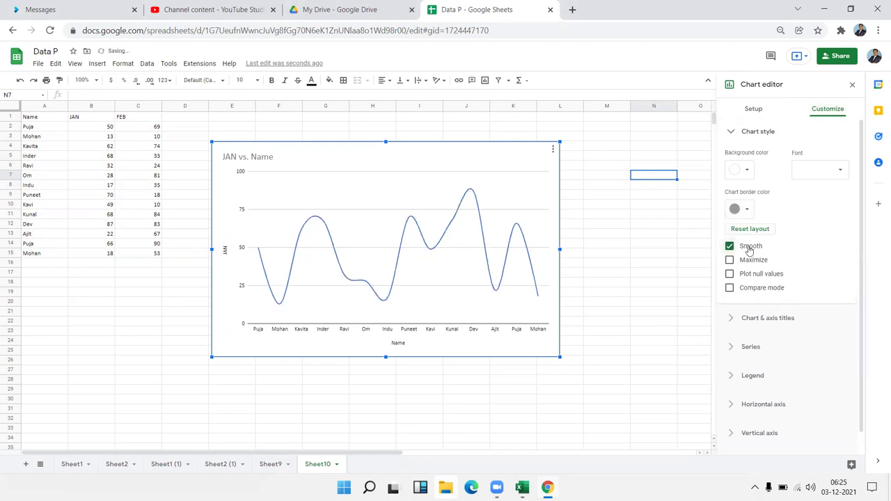
{"action": "left_click", "coordinate": [750, 248]}
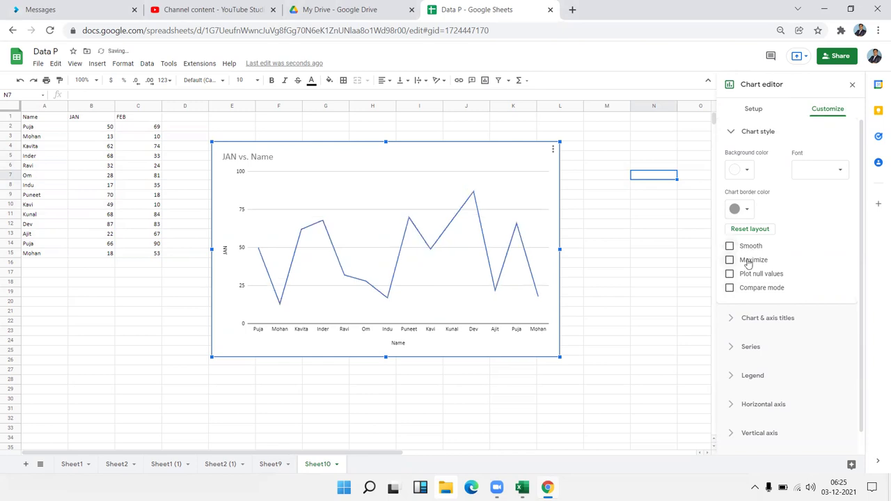
{"action": "left_click", "coordinate": [748, 261]}
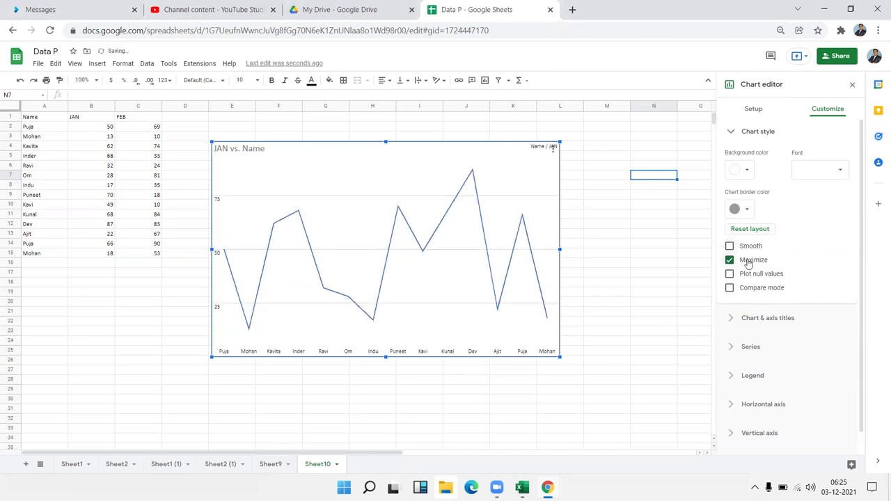
{"action": "left_click", "coordinate": [749, 262]}
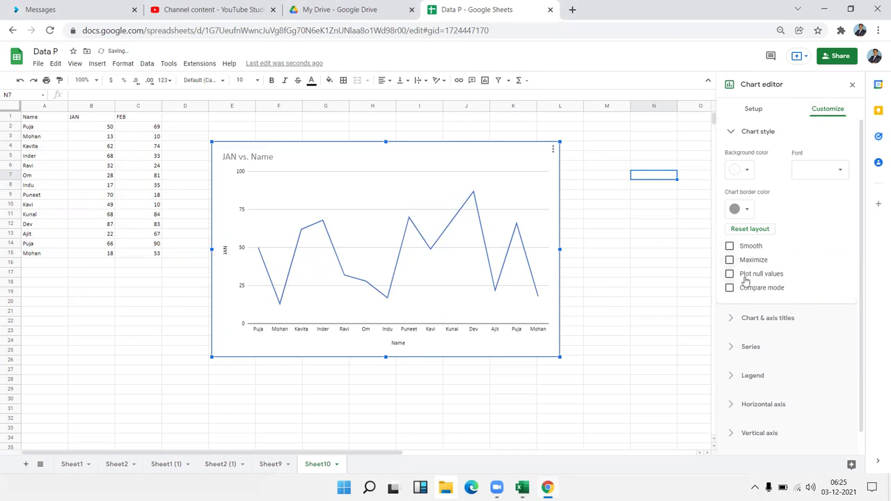
{"action": "left_click", "coordinate": [745, 279]}
{"action": "left_click", "coordinate": [745, 293]}
{"action": "left_click", "coordinate": [756, 110]}
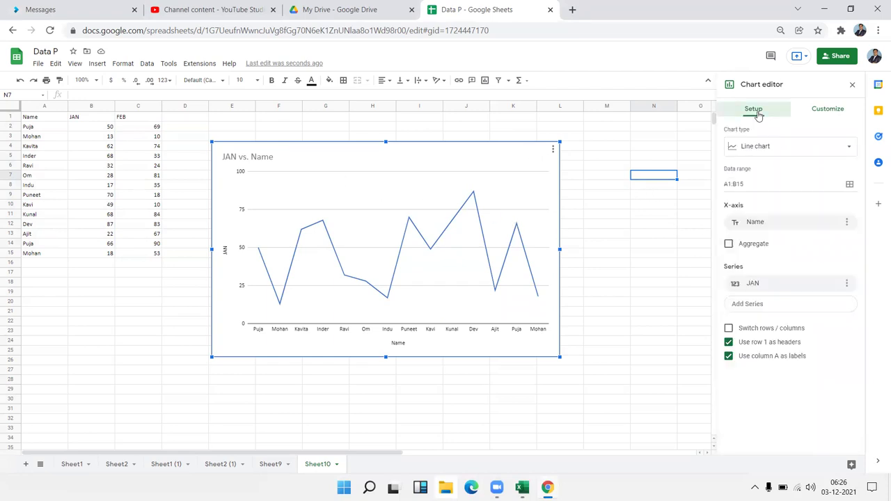
Switch the chart to a smooth line chart and bring up its three-dot options menu.
{"action": "left_click", "coordinate": [762, 149]}
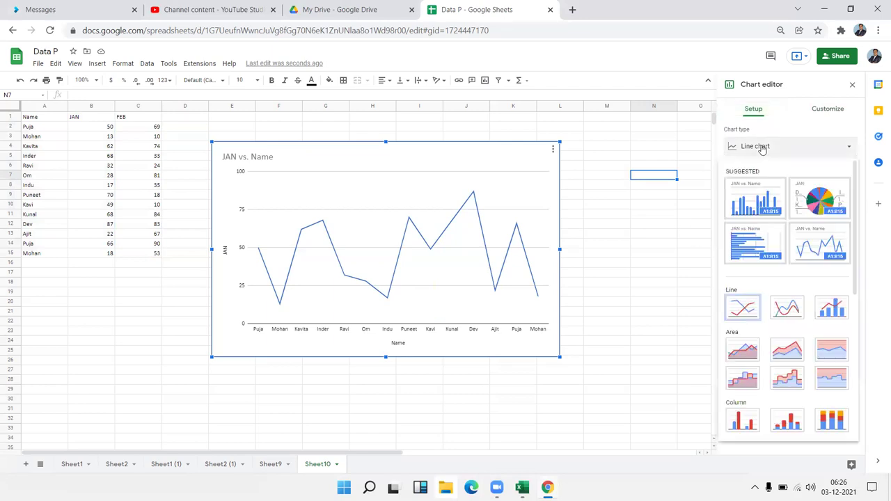
{"action": "left_click", "coordinate": [787, 310]}
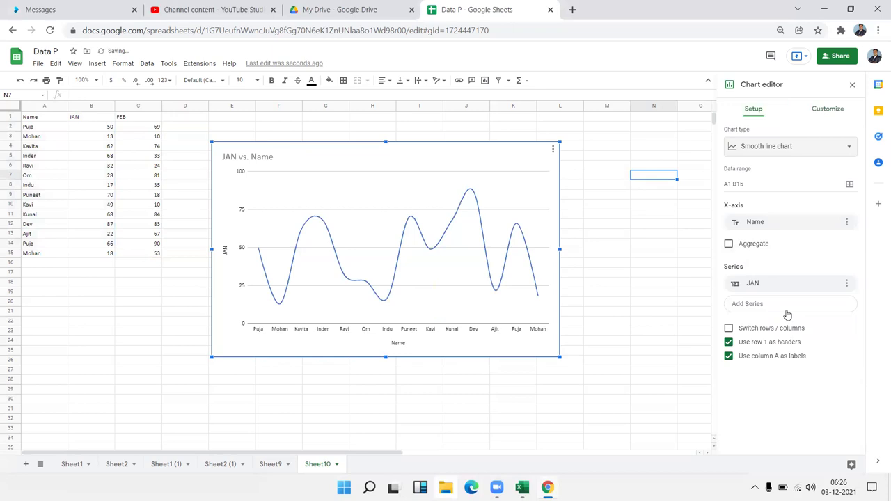
{"action": "left_click", "coordinate": [756, 144]}
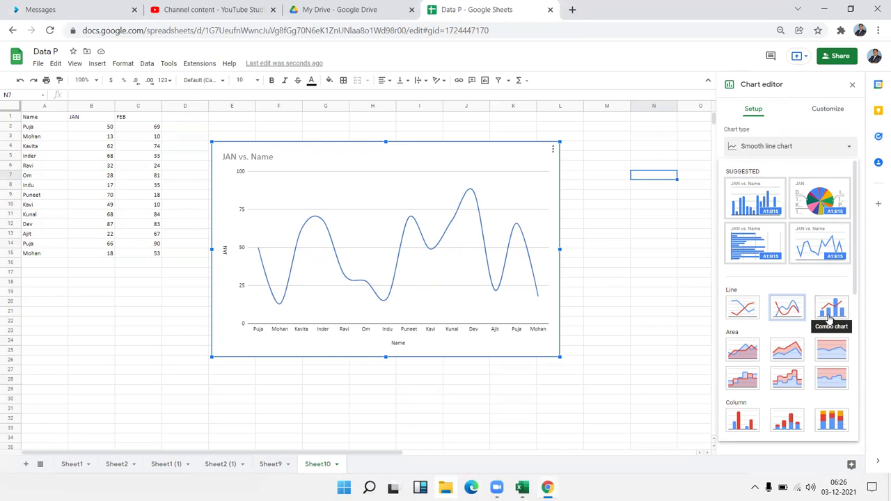
{"action": "left_click", "coordinate": [542, 165]}
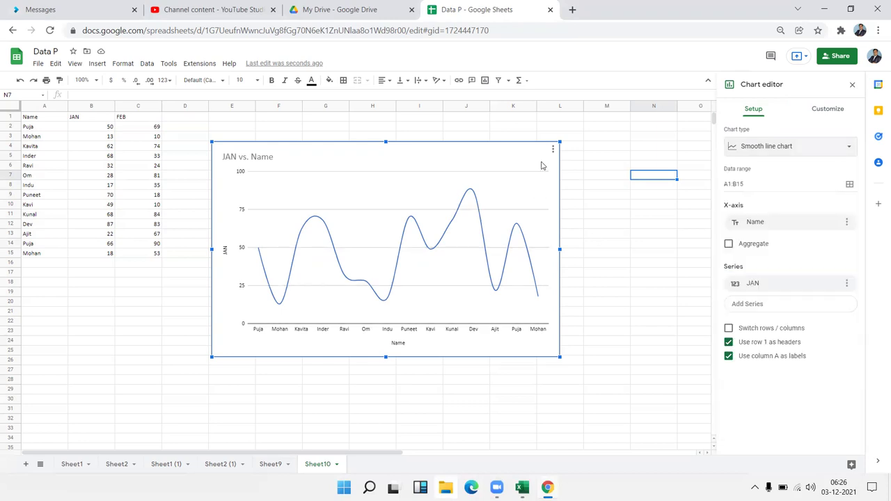
{"action": "left_click", "coordinate": [553, 150]}
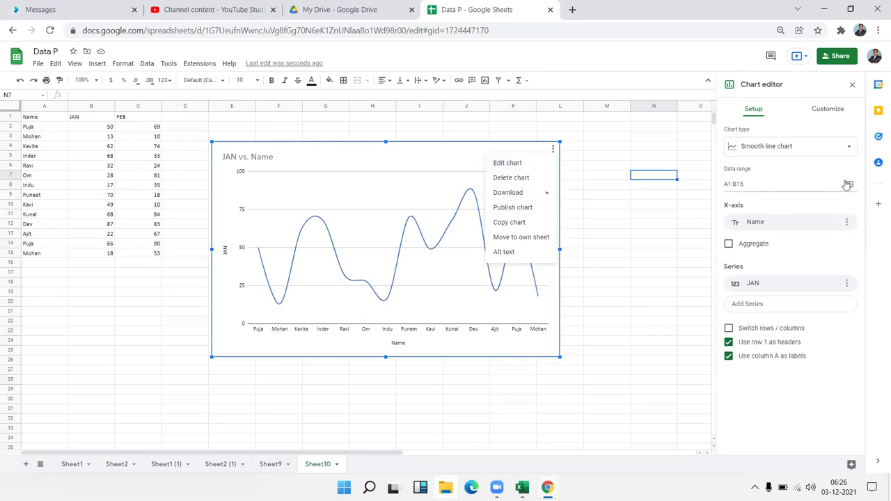
Add a second data range covering columns A to C alongside A1:B15.
{"action": "left_click", "coordinate": [848, 184]}
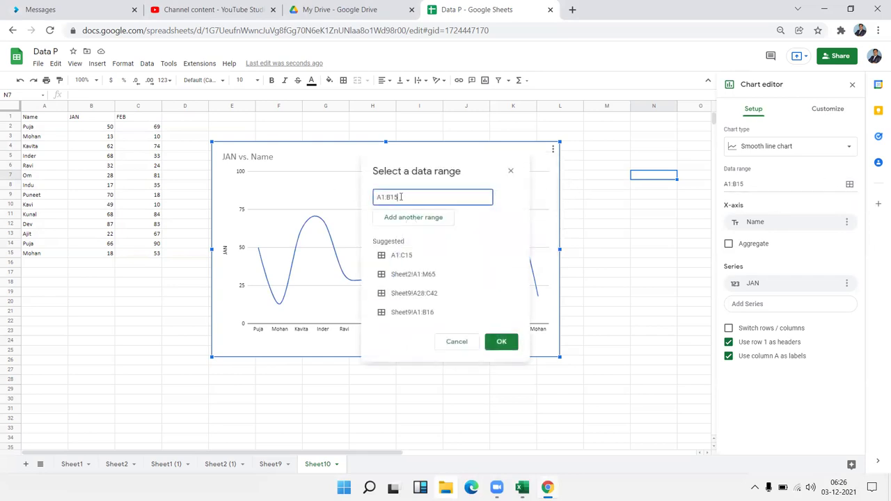
{"action": "left_click_drag", "start_coordinate": [405, 197], "coordinate": [323, 189]}
{"action": "left_click", "coordinate": [421, 225]}
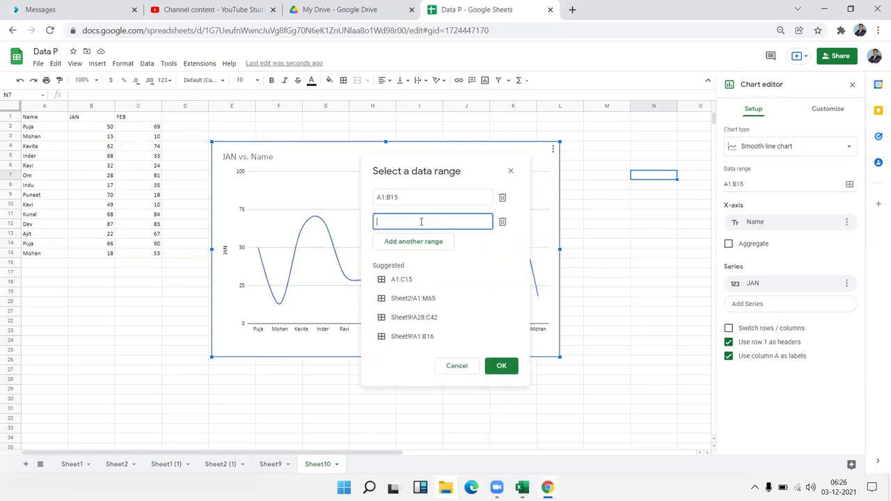
{"action": "mouse_move", "coordinate": [27, 118]}
{"action": "left_mouse_down"}
{"action": "mouse_move", "coordinate": [148, 238]}
{"action": "mouse_move", "coordinate": [148, 256]}
{"action": "left_mouse_up"}
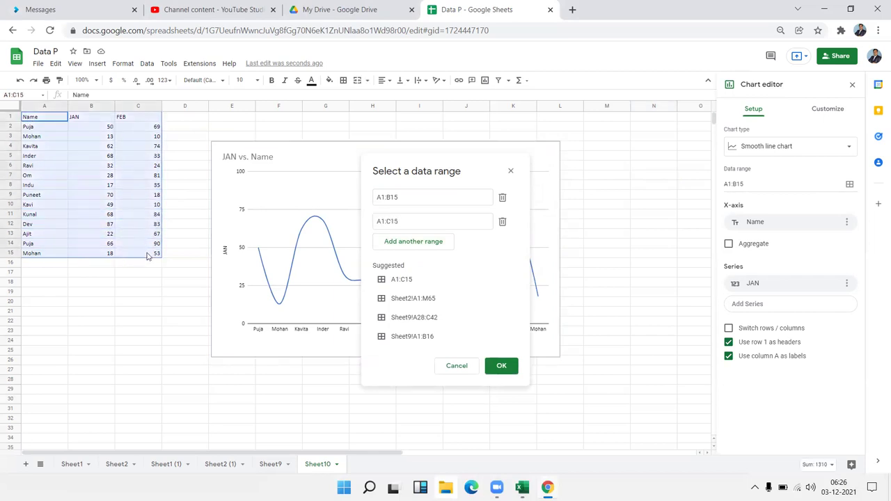
{"action": "left_click", "coordinate": [500, 367]}
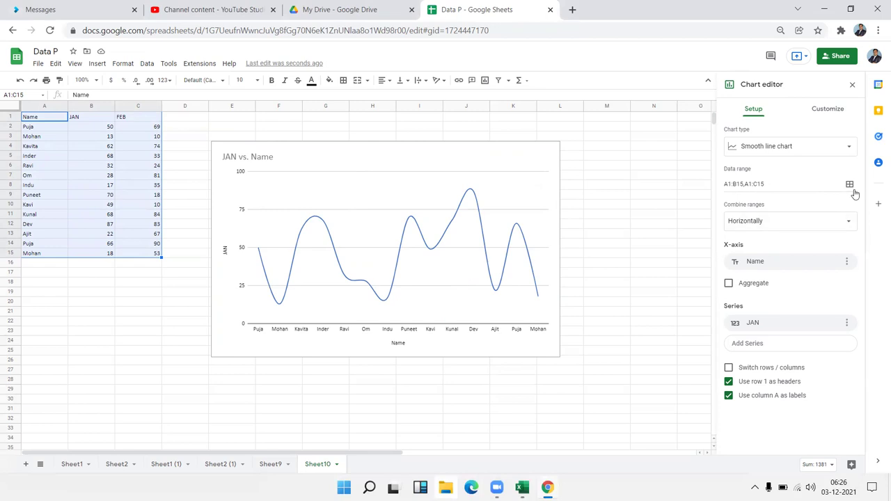
Remove the A1:B15 range so the chart data range is only A1:C15.
{"action": "left_click", "coordinate": [822, 184]}
{"action": "left_click", "coordinate": [482, 200]}
{"action": "left_click", "coordinate": [503, 199]}
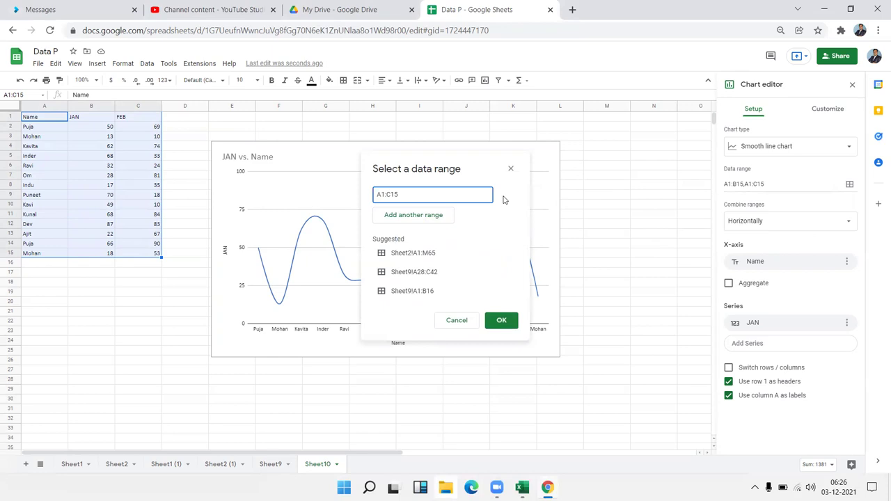
{"action": "left_click", "coordinate": [500, 325]}
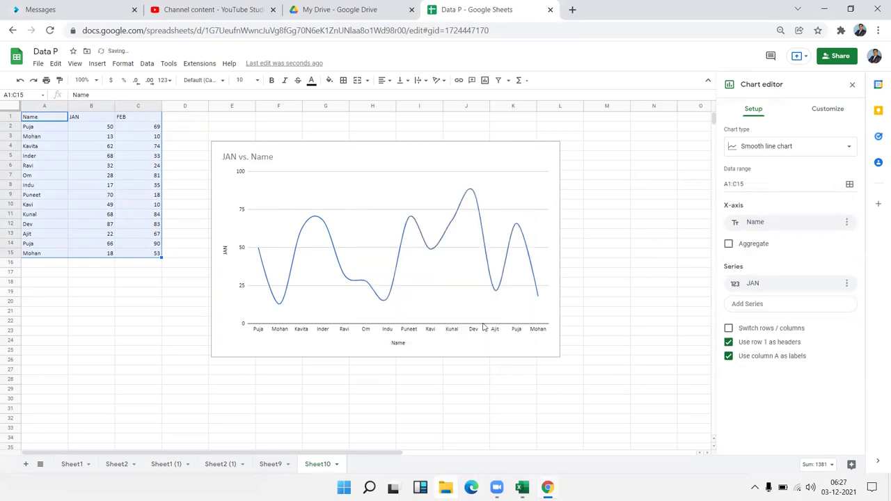
Switch the chart to a combo chart, then delete it from the sheet.
{"action": "left_click", "coordinate": [771, 152]}
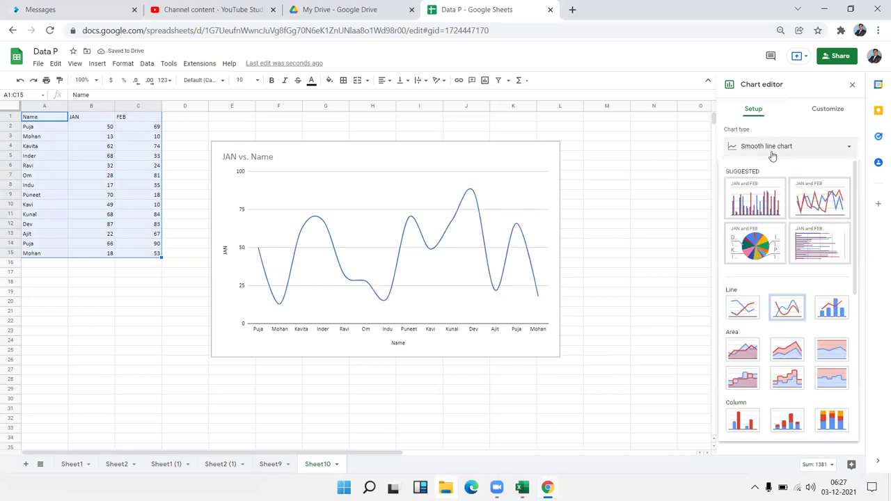
{"action": "left_click", "coordinate": [835, 313]}
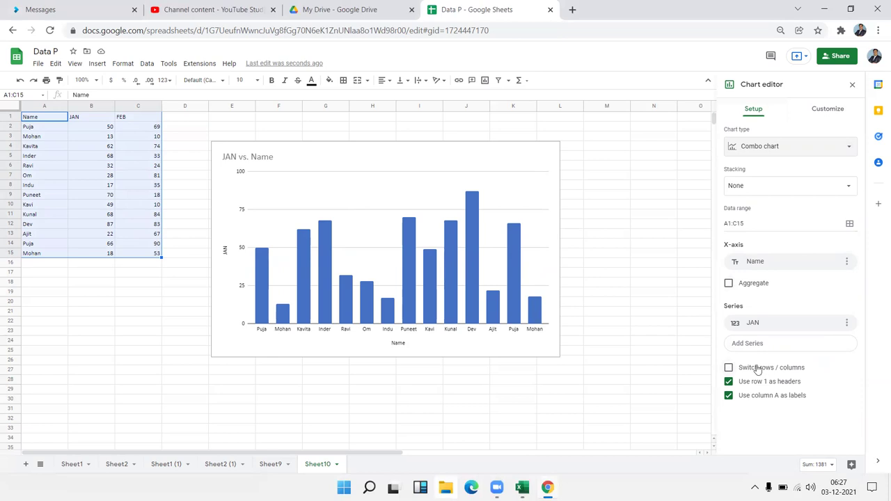
{"action": "left_click", "coordinate": [547, 160]}
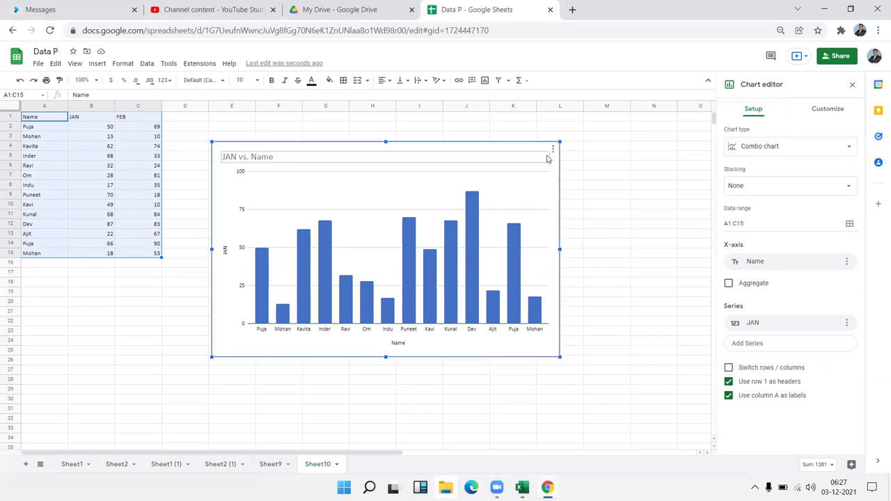
{"action": "key", "text": "Delete"}
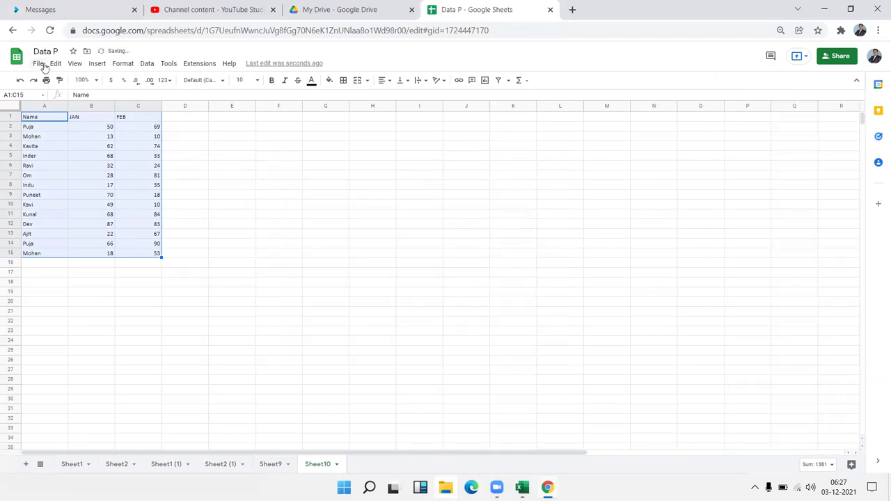
Restore the deleted JAN vs. Name column chart with Ctrl+Z and bring up its options menu.
{"action": "left_click", "coordinate": [94, 65]}
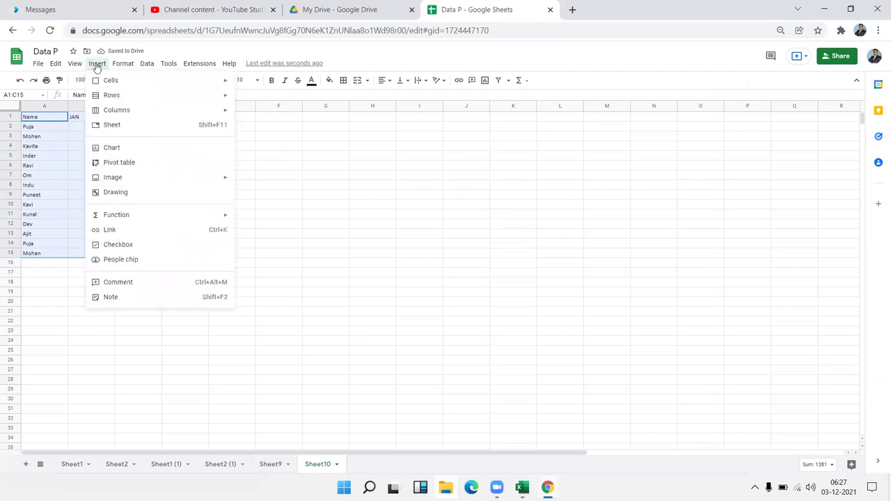
{"action": "left_click", "coordinate": [137, 152]}
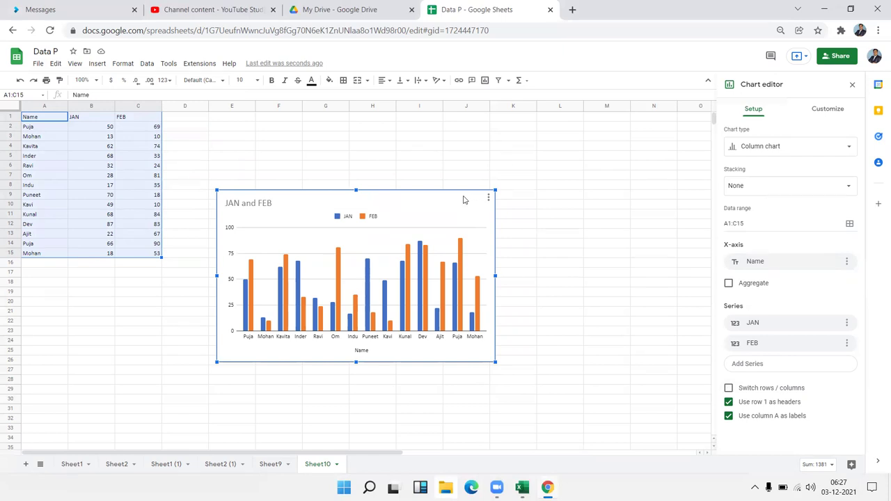
{"action": "key", "text": "Delete"}
{"action": "key", "text": "ctrl+z"}
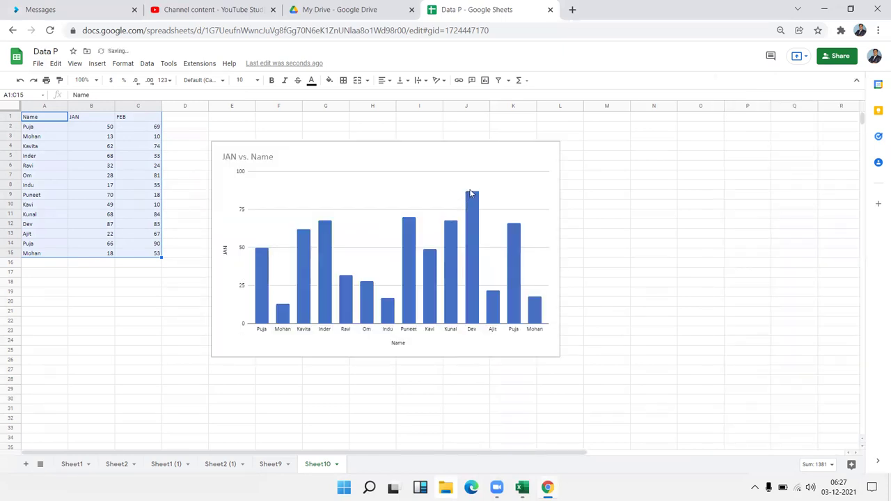
{"action": "left_click", "coordinate": [497, 158]}
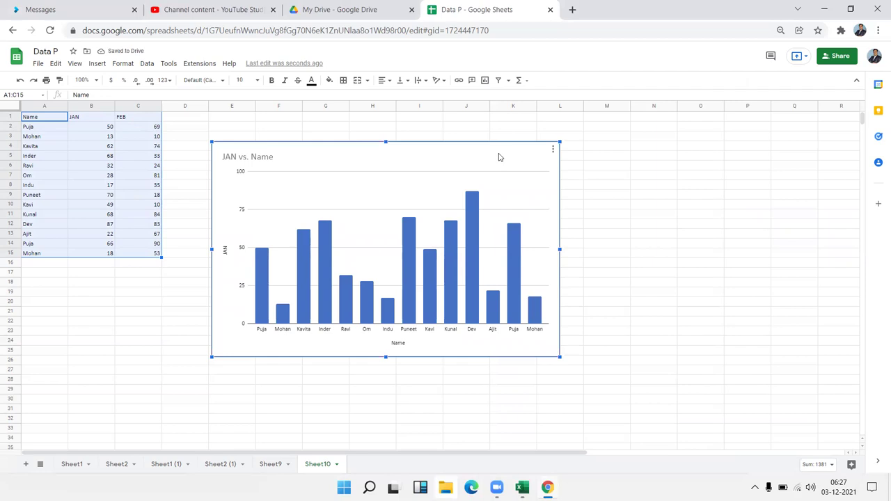
{"action": "left_click", "coordinate": [553, 149]}
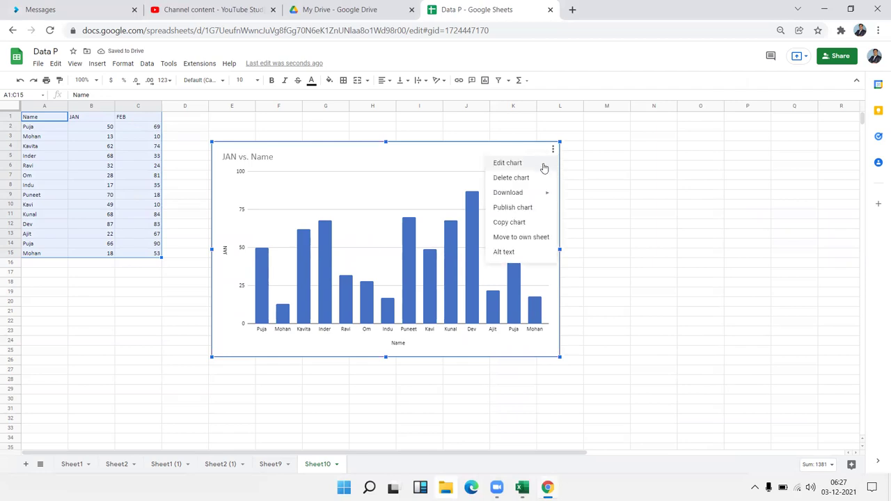
In the chart editor Setup tab, add FEB as a second series over the JAN bars.
{"action": "left_click", "coordinate": [501, 167]}
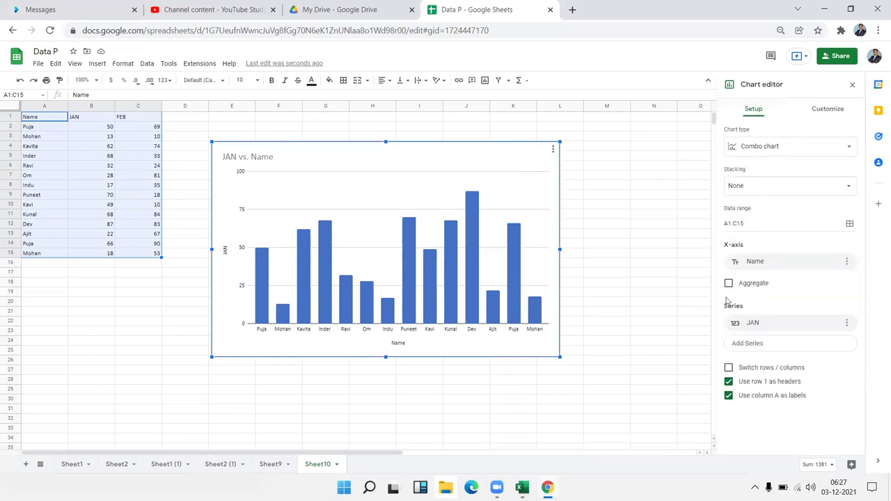
{"action": "left_click", "coordinate": [746, 346]}
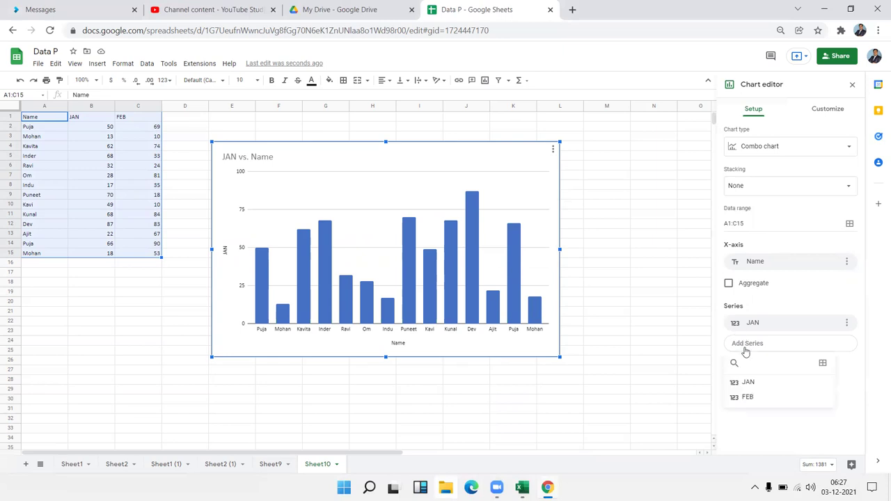
{"action": "left_click", "coordinate": [747, 404]}
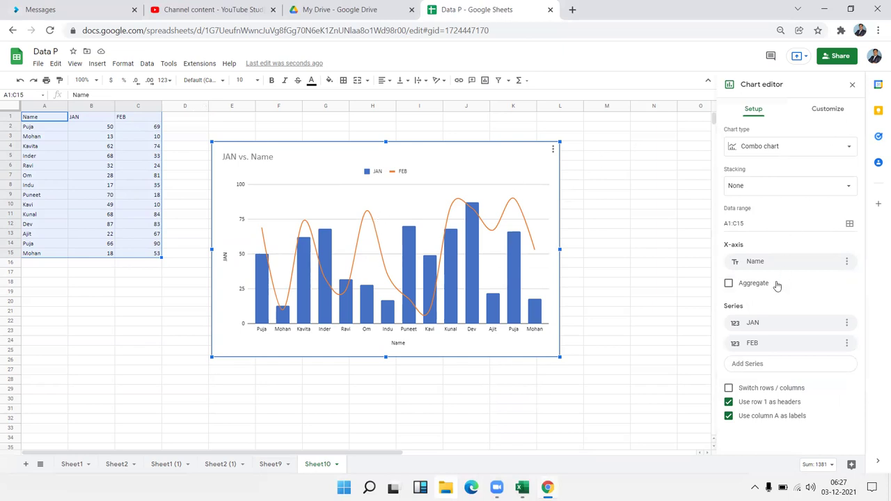
{"action": "left_click", "coordinate": [768, 149]}
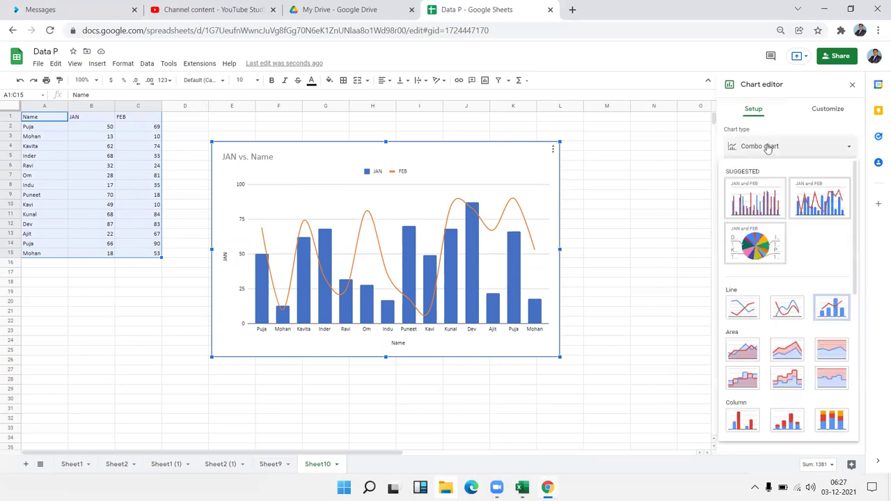
{"action": "left_click", "coordinate": [769, 148]}
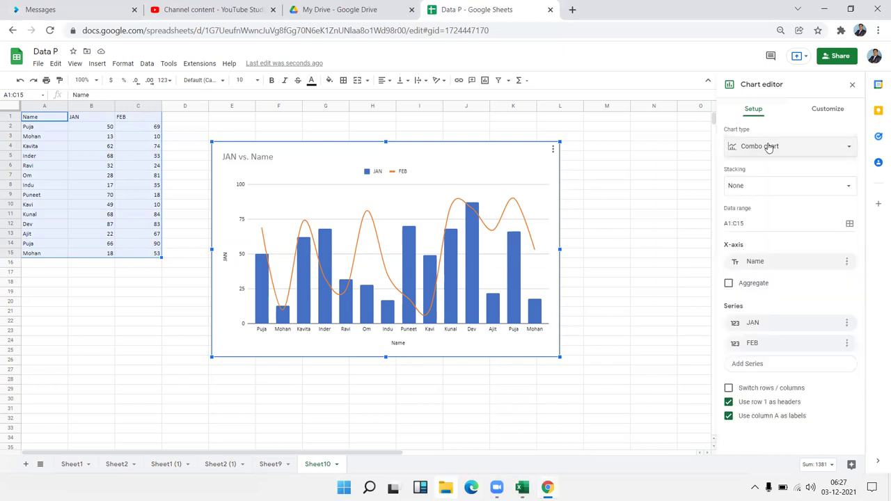
{"action": "left_click", "coordinate": [798, 341]}
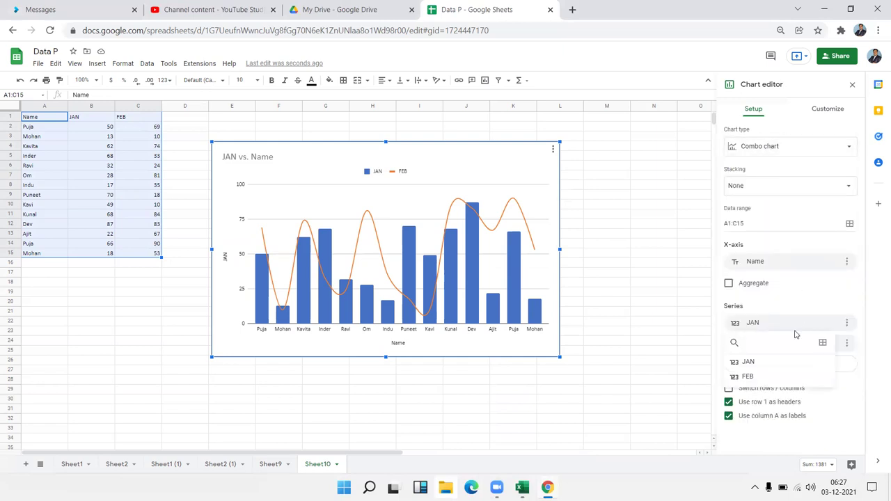
{"action": "left_click", "coordinate": [797, 289]}
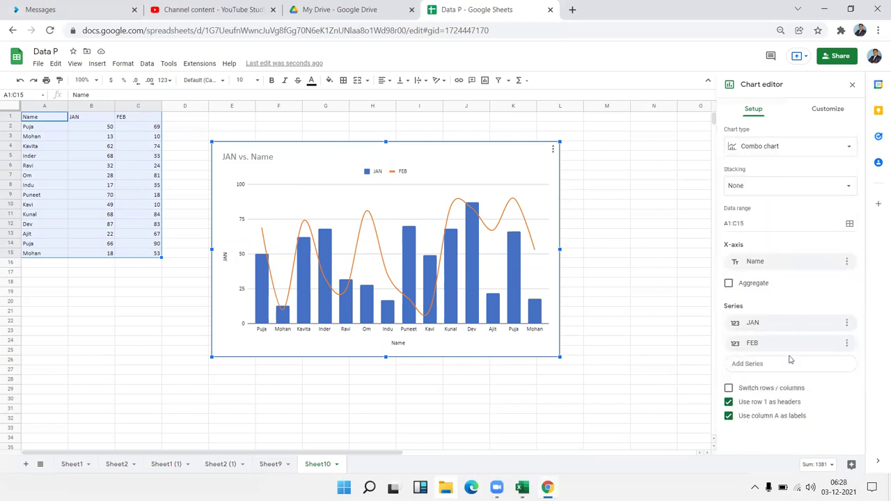
{"action": "left_click", "coordinate": [729, 388]}
{"action": "left_click", "coordinate": [729, 389]}
{"action": "left_click", "coordinate": [728, 403]}
{"action": "left_click", "coordinate": [728, 402]}
{"action": "left_click", "coordinate": [729, 402]}
{"action": "left_click", "coordinate": [729, 403]}
{"action": "left_click", "coordinate": [408, 175]}
{"action": "left_click", "coordinate": [834, 117]}
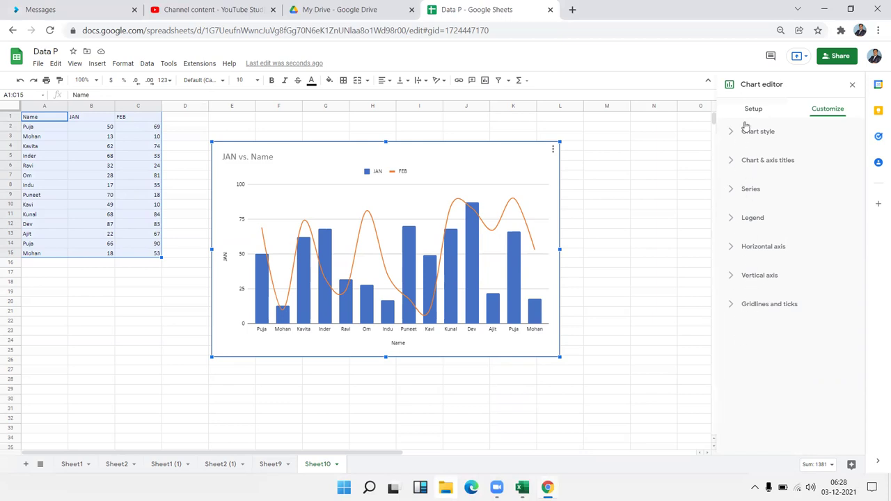
{"action": "left_click", "coordinate": [752, 112]}
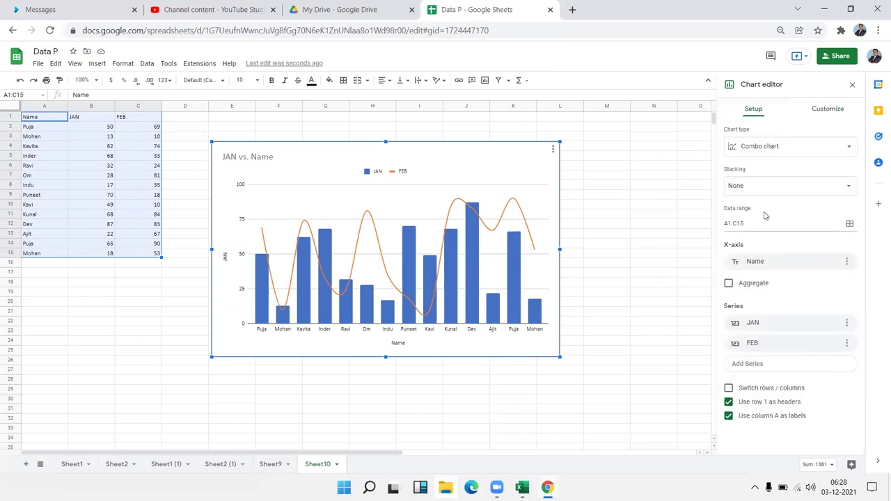
{"action": "left_click", "coordinate": [779, 148]}
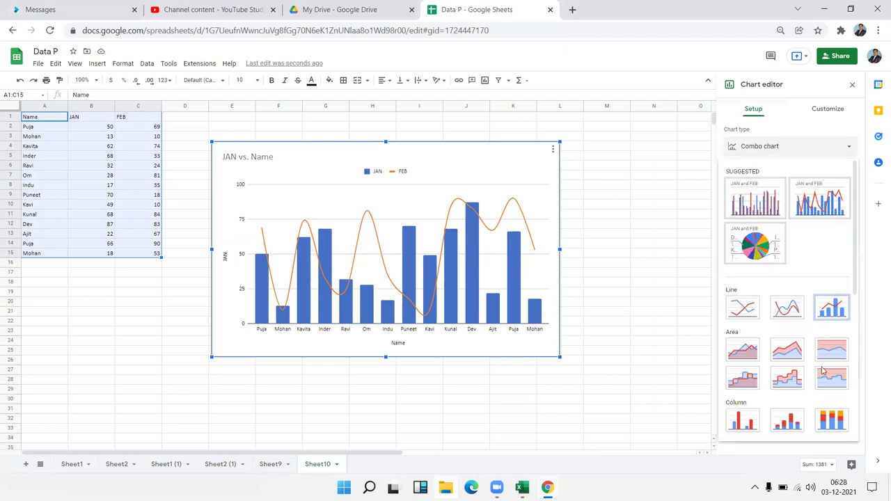
Try the area and stacked area chart types, then settle on a stepped area chart.
{"action": "left_click", "coordinate": [743, 350]}
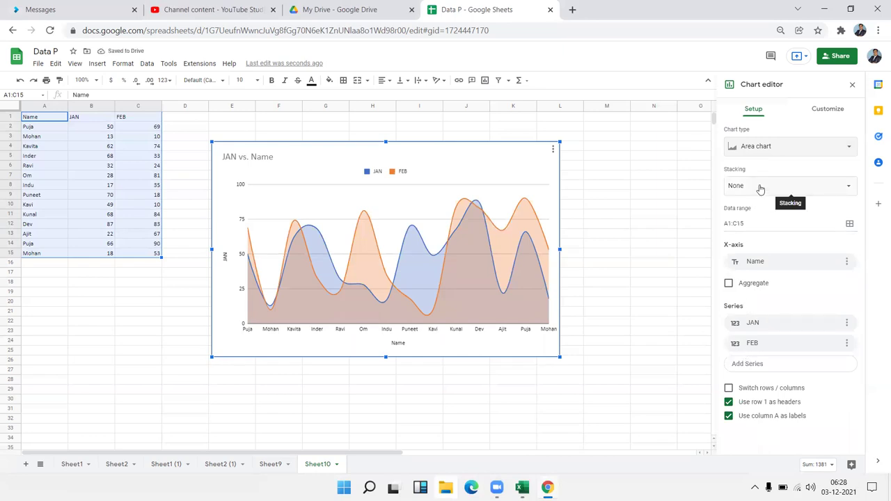
{"action": "left_click", "coordinate": [764, 151]}
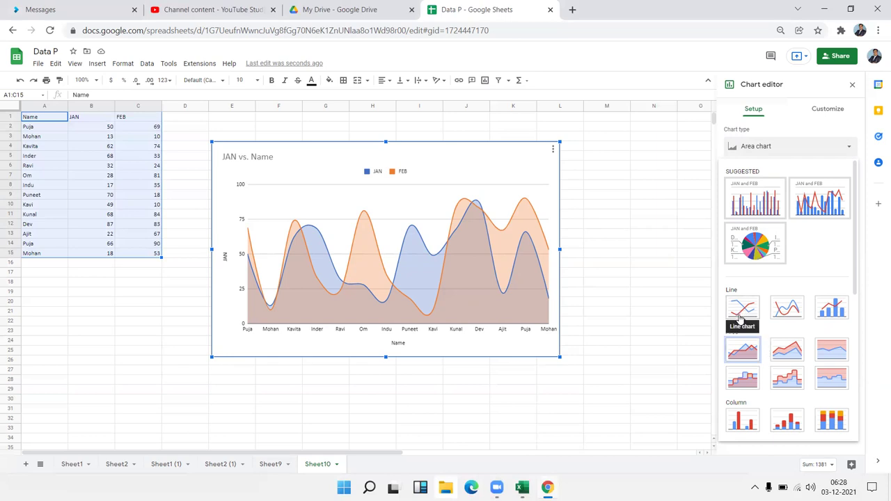
{"action": "left_click", "coordinate": [792, 352]}
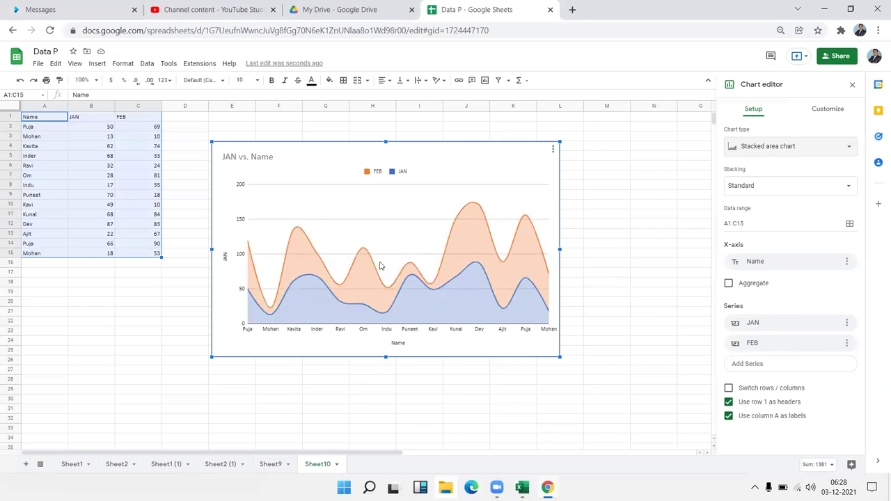
{"action": "left_click", "coordinate": [760, 149]}
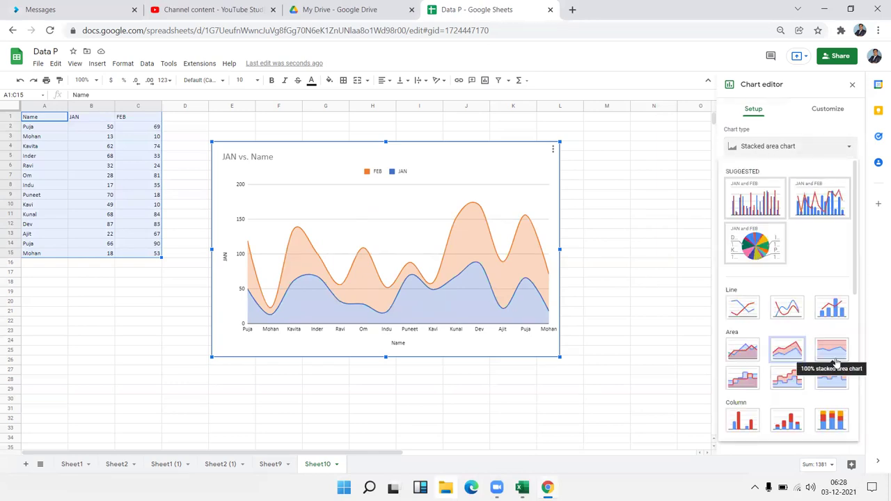
{"action": "left_click", "coordinate": [744, 382]}
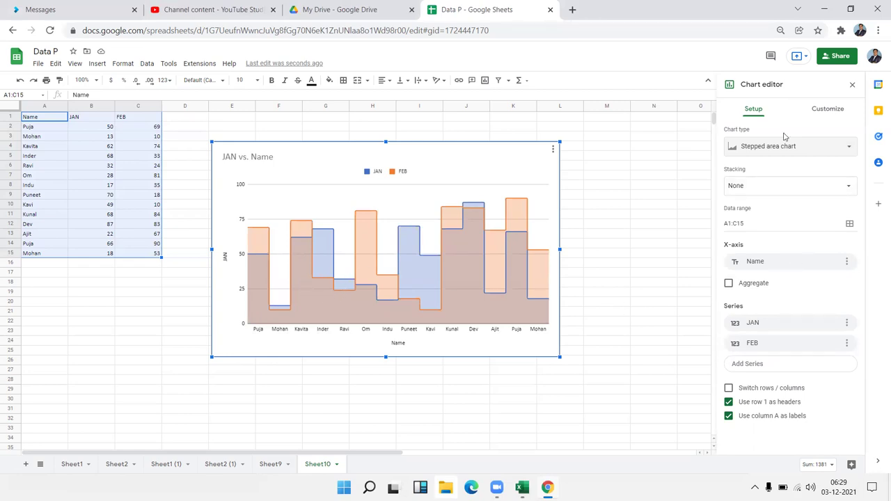
{"action": "left_click", "coordinate": [758, 147]}
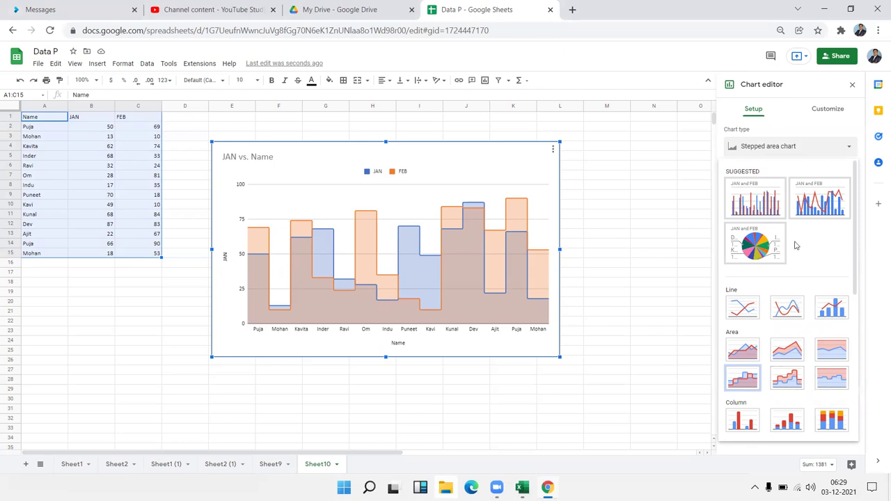
Change the chart type to Bar chart, showing JAN and FEB horizontally per name.
{"action": "scroll", "coordinate": [818, 346], "scroll_direction": "down", "scroll_amount": 5}
{"action": "scroll", "coordinate": [817, 346], "scroll_direction": "up", "scroll_amount": 5}
{"action": "scroll", "coordinate": [818, 346], "scroll_direction": "down", "scroll_amount": 5}
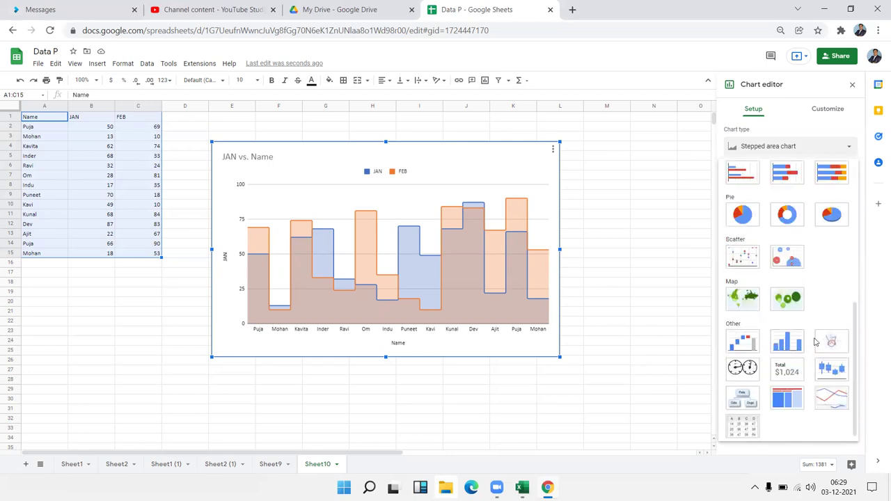
{"action": "scroll", "coordinate": [815, 342], "scroll_direction": "up", "scroll_amount": 5}
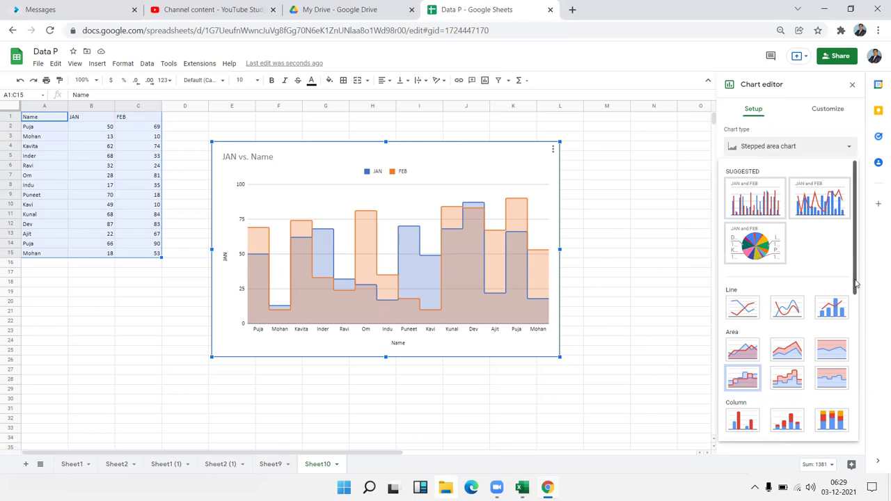
{"action": "left_click_drag", "start_coordinate": [855, 277], "coordinate": [858, 341]}
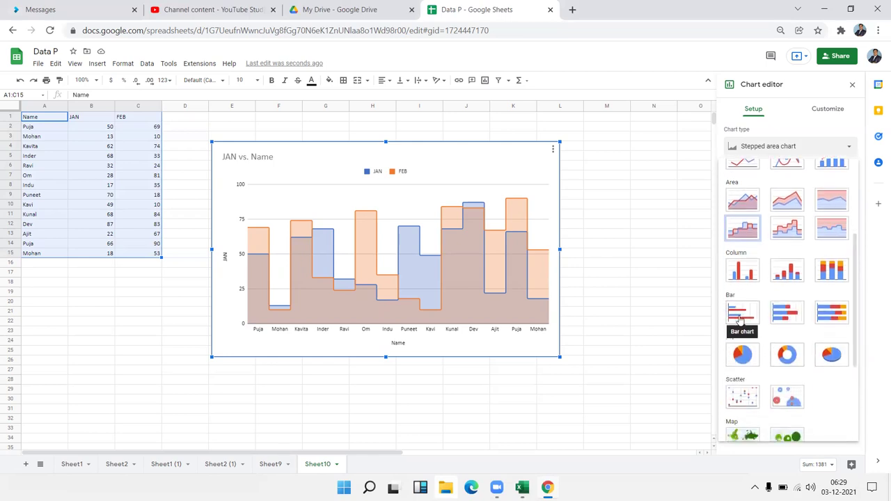
{"action": "left_click", "coordinate": [739, 317]}
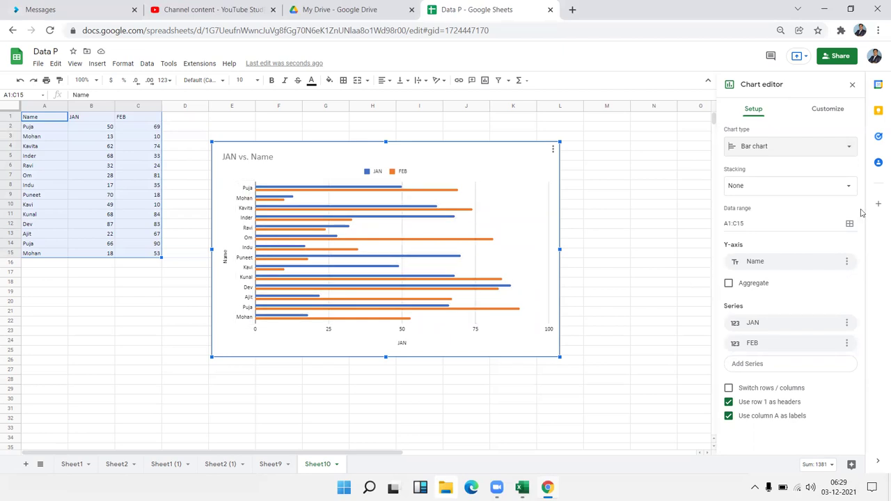
Make the chart a stacked column chart with FEB atop JAN, keeping standard stacking.
{"action": "left_click", "coordinate": [773, 152]}
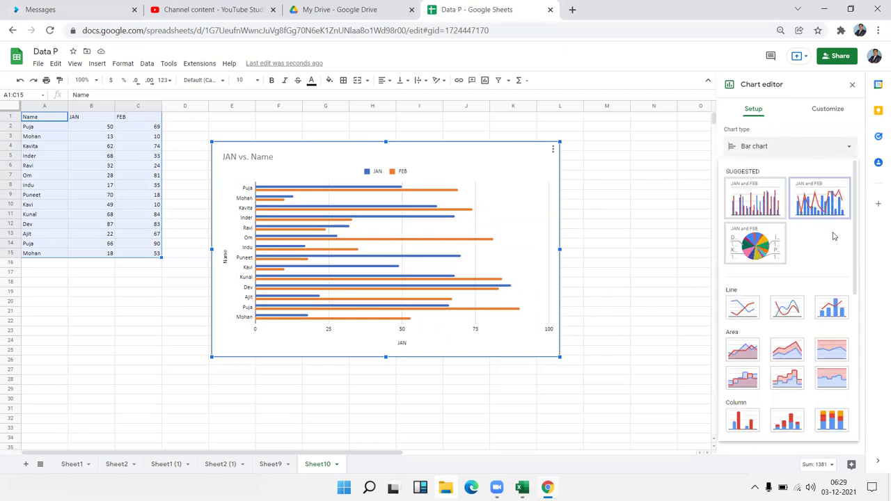
{"action": "left_click", "coordinate": [788, 420]}
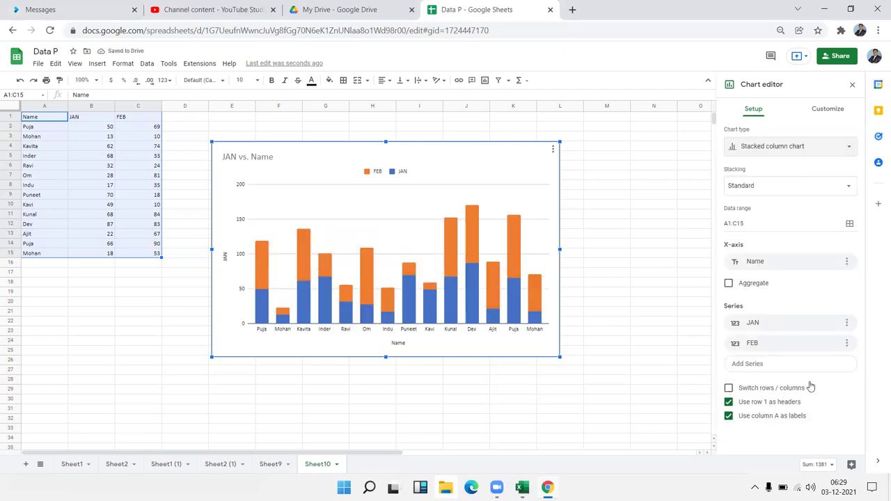
{"action": "left_click", "coordinate": [758, 186]}
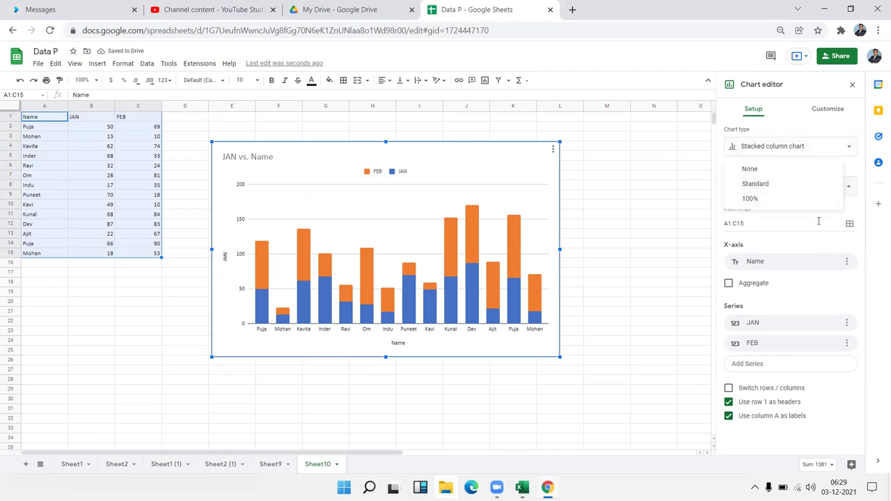
{"action": "left_click", "coordinate": [794, 148]}
{"action": "scroll", "coordinate": [824, 289], "scroll_direction": "down", "scroll_amount": 5}
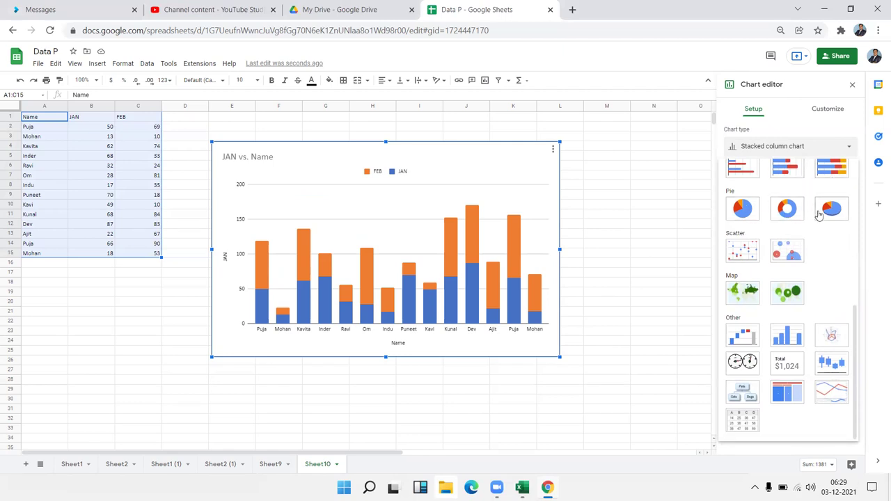
Try the chart as a pie, then a doughnut, then a 3D pie chart.
{"action": "left_click", "coordinate": [742, 208]}
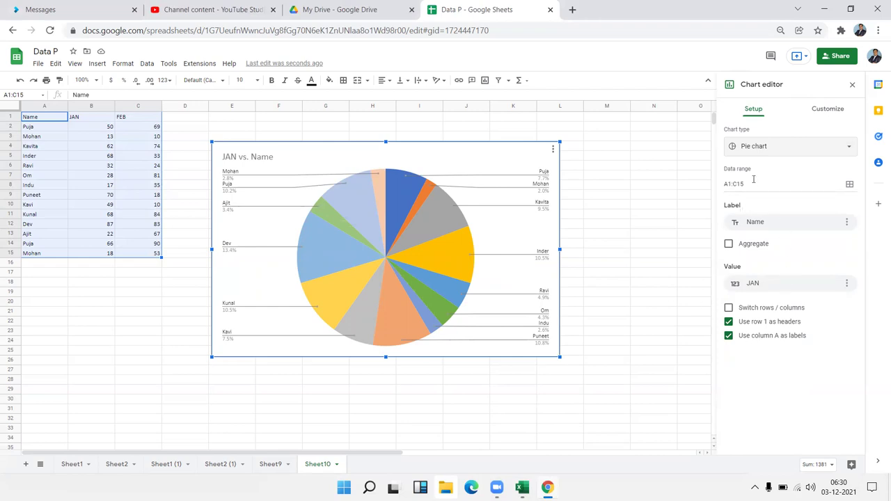
{"action": "left_click", "coordinate": [758, 153]}
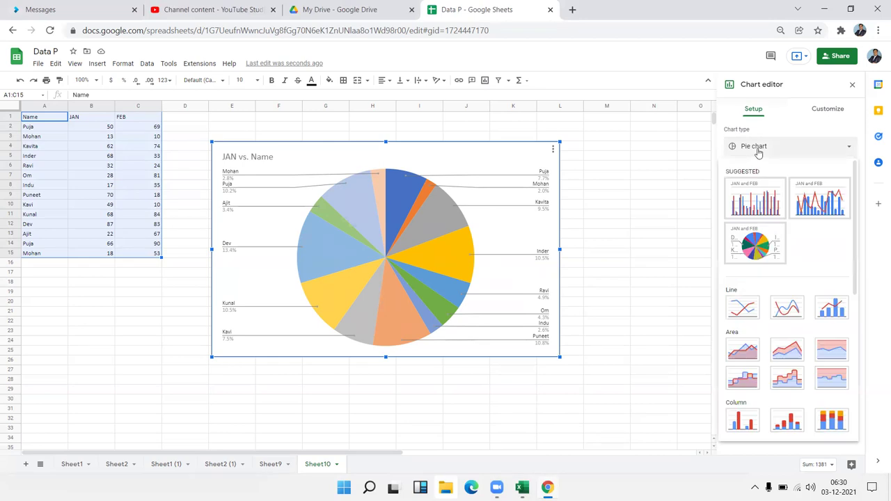
{"action": "scroll", "coordinate": [800, 394], "scroll_direction": "down", "scroll_amount": 5}
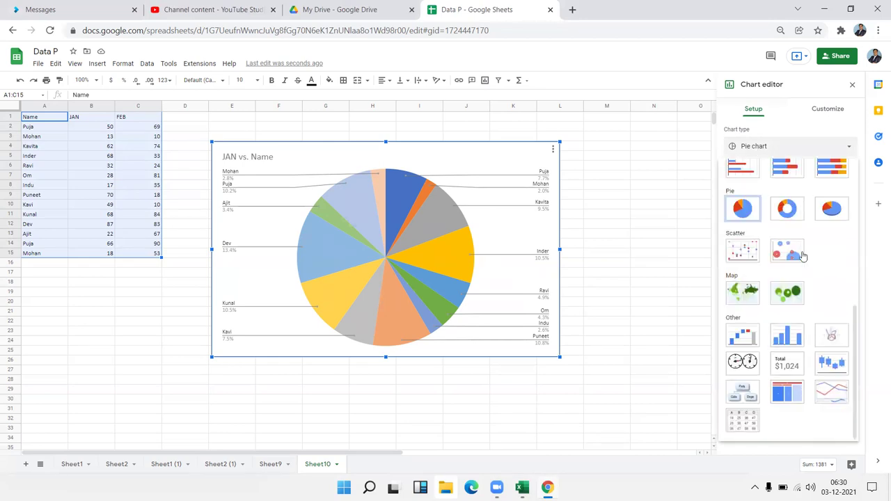
{"action": "left_click", "coordinate": [786, 209]}
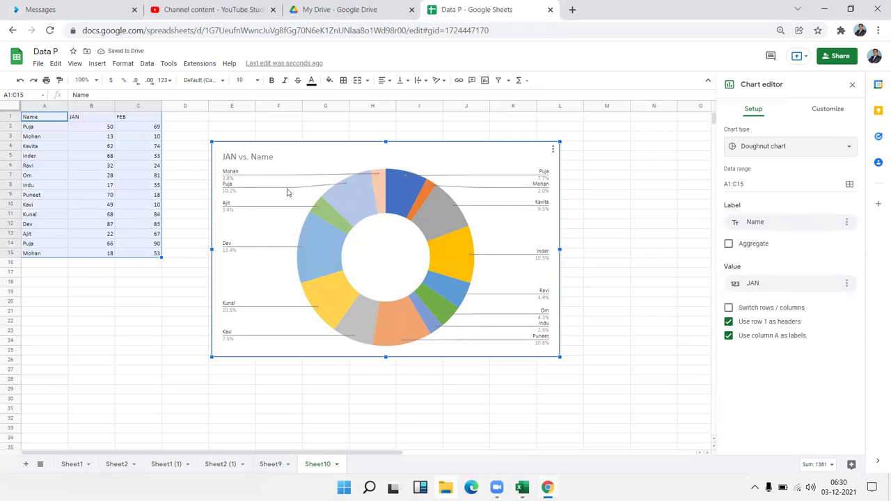
{"action": "left_click", "coordinate": [757, 155]}
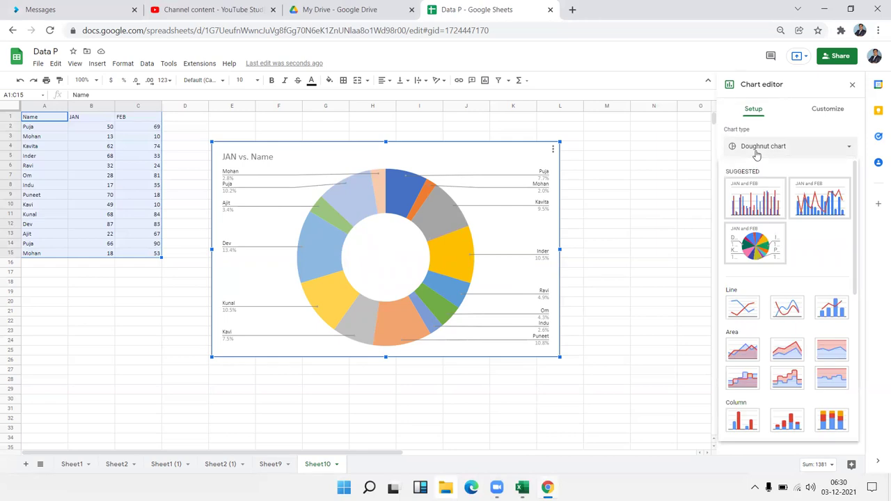
{"action": "scroll", "coordinate": [764, 197], "scroll_direction": "down", "scroll_amount": 7}
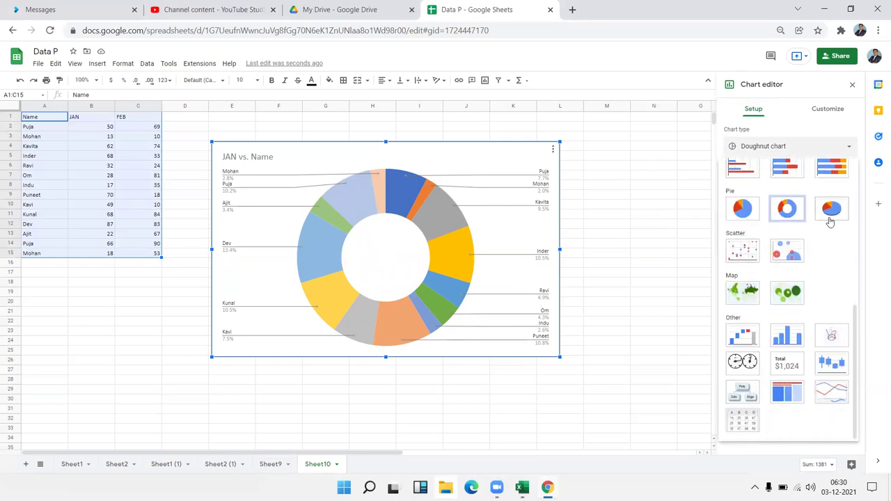
{"action": "left_click", "coordinate": [829, 219]}
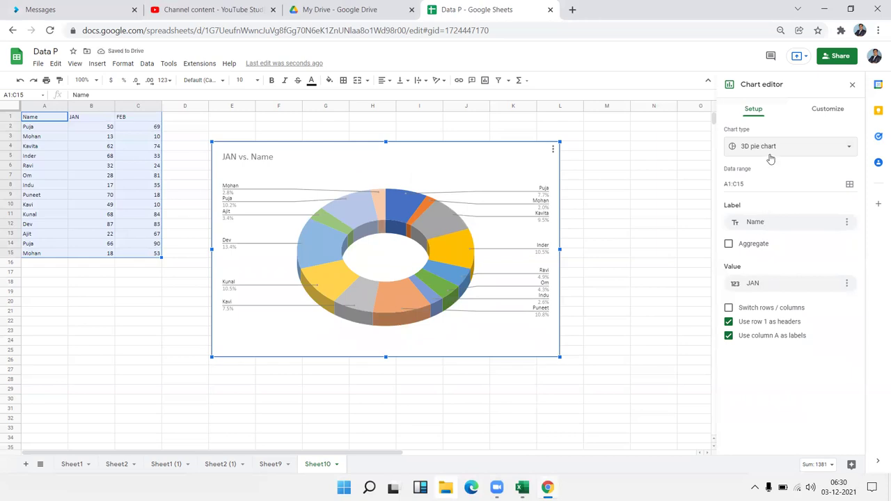
Switch back to a plain pie chart and make it 3D.
{"action": "left_click", "coordinate": [770, 151]}
{"action": "scroll", "coordinate": [769, 344], "scroll_direction": "down", "scroll_amount": 5}
{"action": "scroll", "coordinate": [766, 335], "scroll_direction": "up", "scroll_amount": 5}
{"action": "scroll", "coordinate": [762, 327], "scroll_direction": "down", "scroll_amount": 5}
{"action": "left_click", "coordinate": [741, 208]}
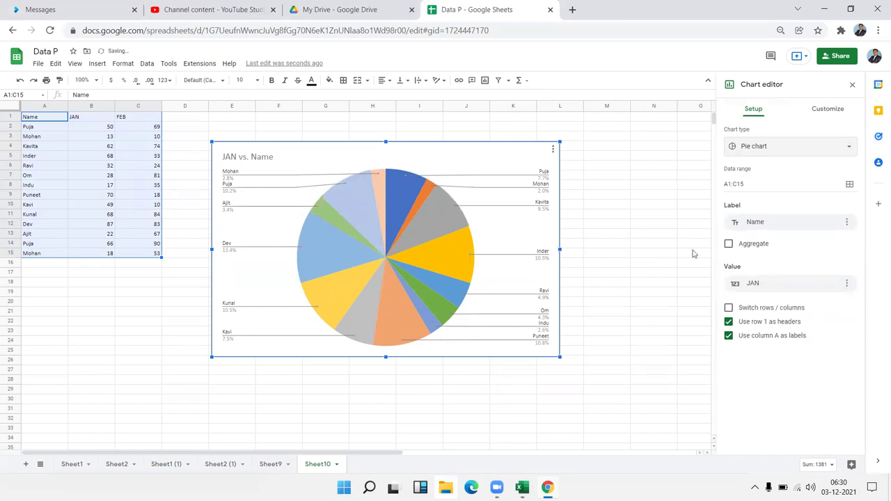
{"action": "left_click", "coordinate": [756, 150]}
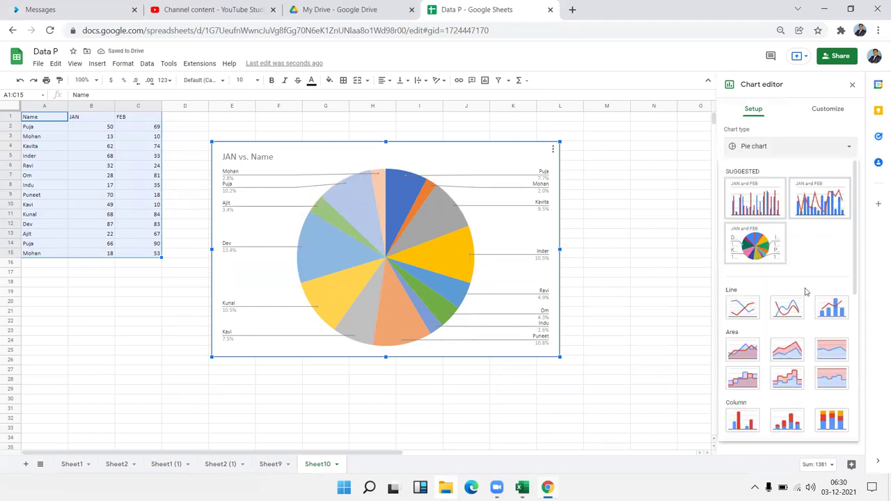
{"action": "scroll", "coordinate": [805, 292], "scroll_direction": "down", "scroll_amount": 5}
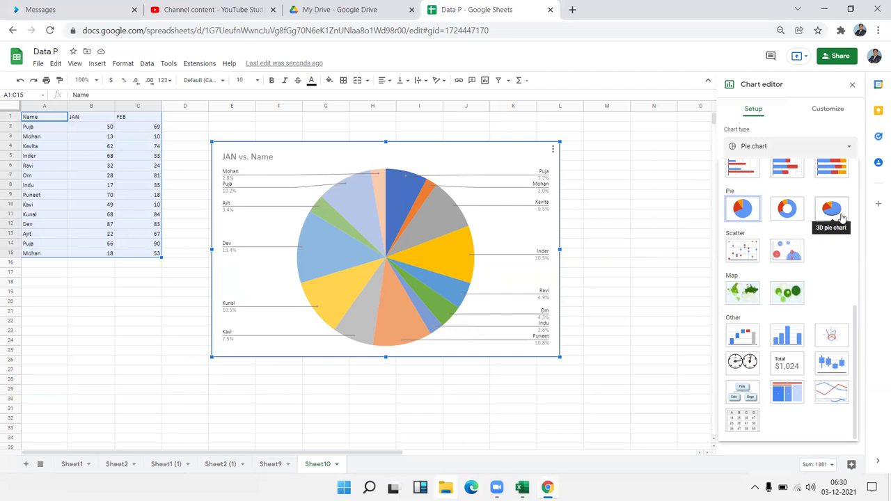
{"action": "left_click", "coordinate": [832, 209]}
Finish on a 3D doughnut-style pie showing each name's JAN share.
{"action": "left_click", "coordinate": [745, 145]}
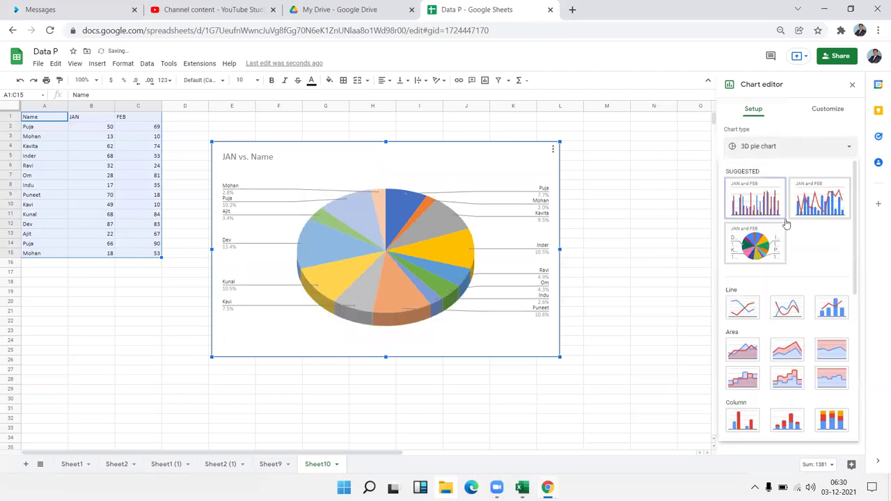
{"action": "scroll", "coordinate": [782, 281], "scroll_direction": "down", "scroll_amount": 5}
{"action": "left_click", "coordinate": [781, 220]}
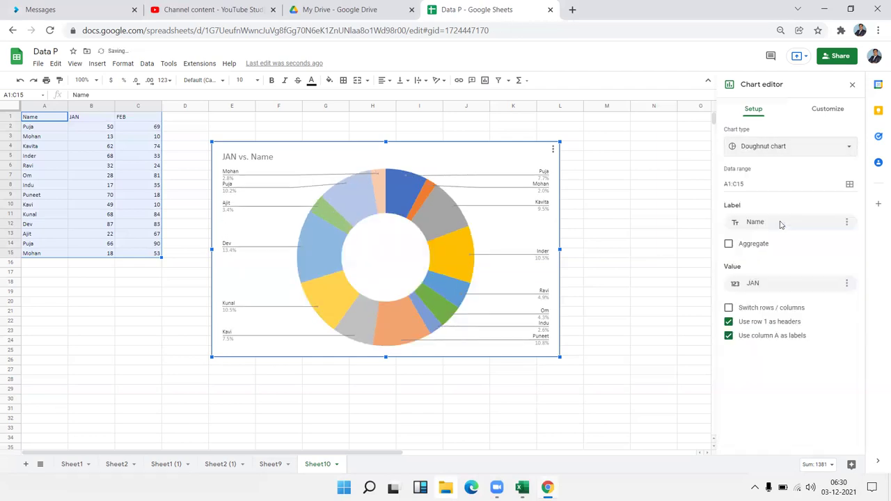
{"action": "left_click", "coordinate": [775, 152]}
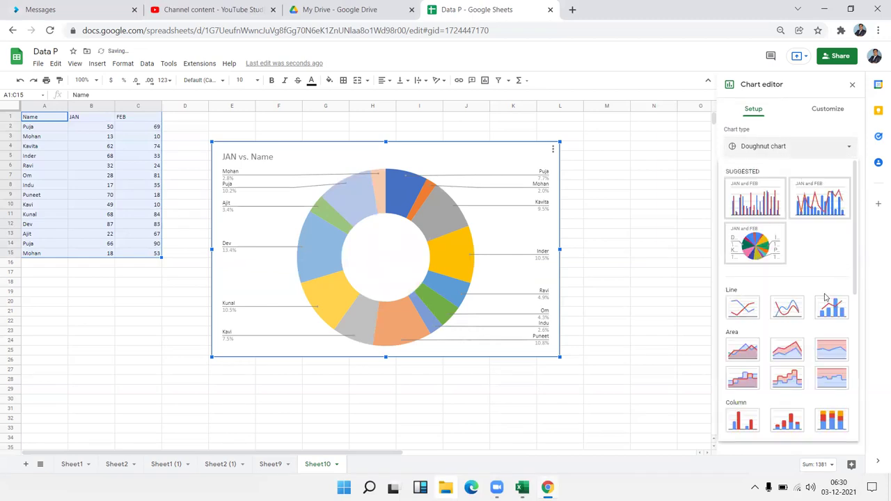
{"action": "scroll", "coordinate": [825, 299], "scroll_direction": "down", "scroll_amount": 5}
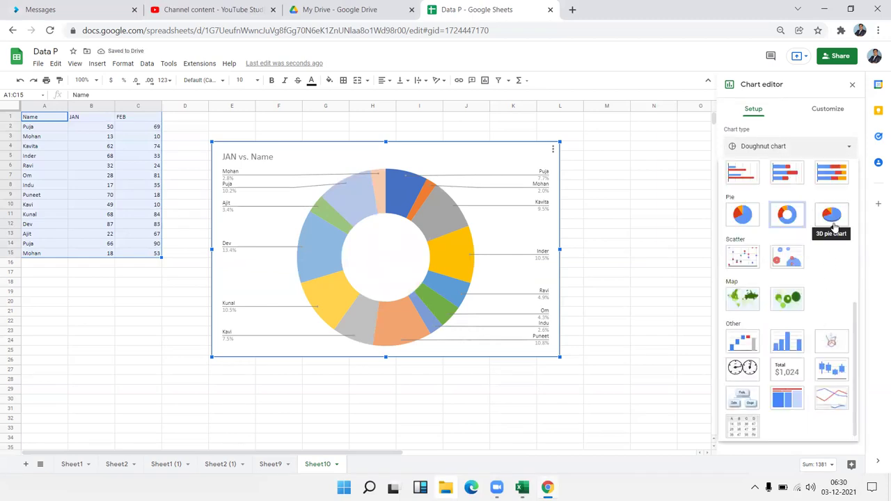
{"action": "left_click", "coordinate": [834, 222]}
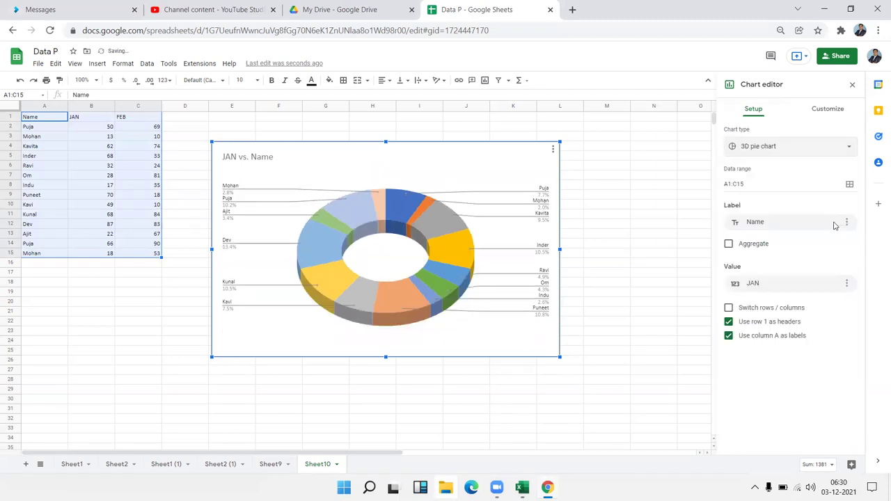
{"action": "left_click", "coordinate": [742, 152]}
{"action": "scroll", "coordinate": [784, 304], "scroll_direction": "down", "scroll_amount": 5}
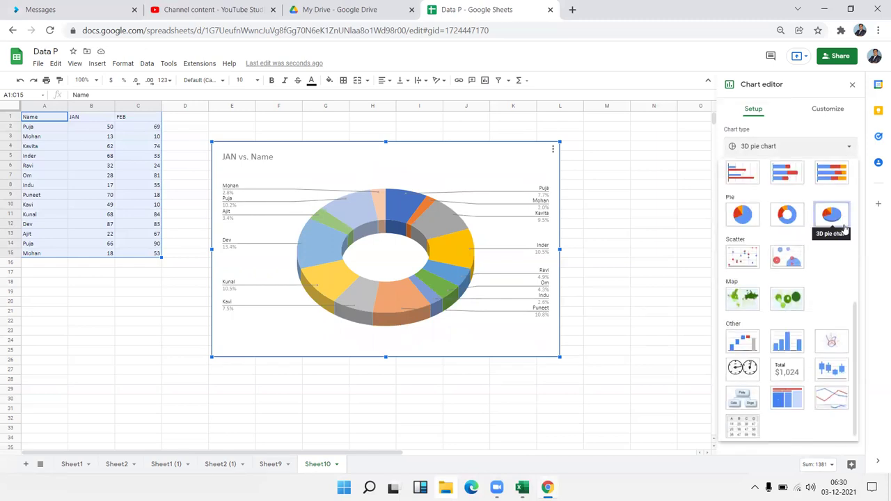
Change the chart to a scatter chart, leaving the x-axis field unchanged.
{"action": "left_click", "coordinate": [734, 261]}
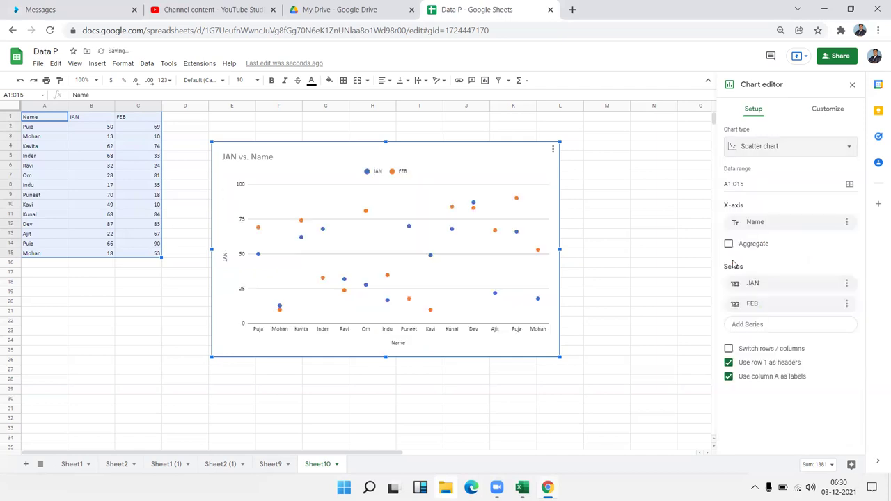
{"action": "left_click", "coordinate": [801, 229]}
{"action": "left_click", "coordinate": [801, 229]}
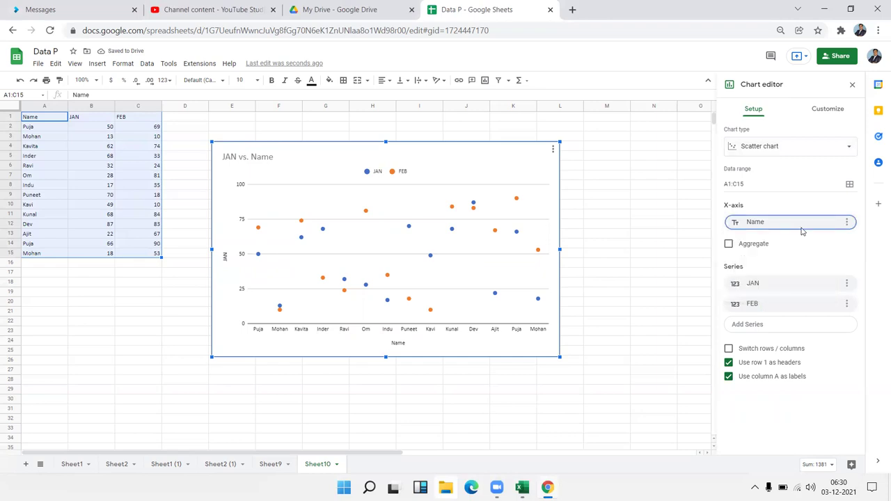
Switch to a bubble chart plotting each name's JAN against FEB.
{"action": "left_click", "coordinate": [778, 149]}
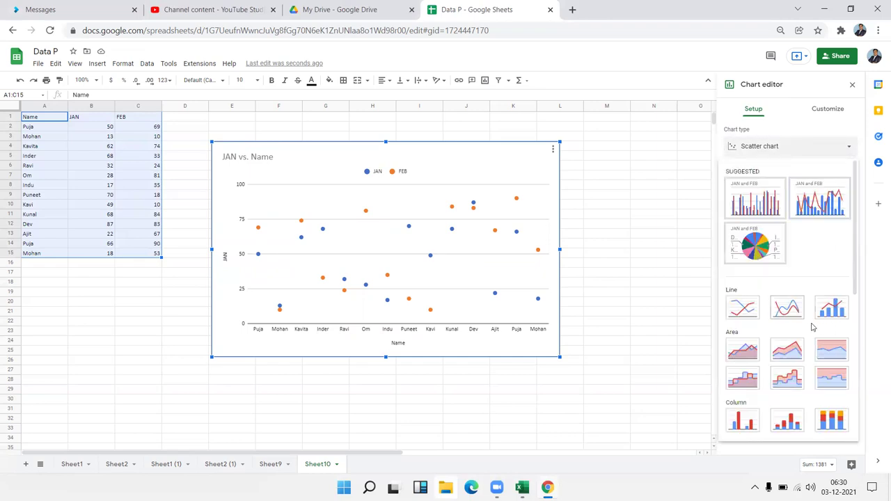
{"action": "scroll", "coordinate": [809, 325], "scroll_direction": "down", "scroll_amount": 5}
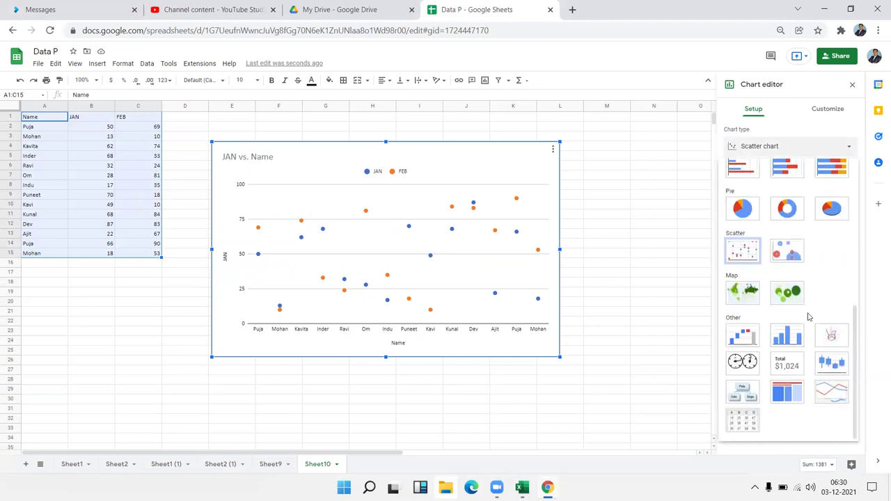
{"action": "left_click", "coordinate": [787, 250]}
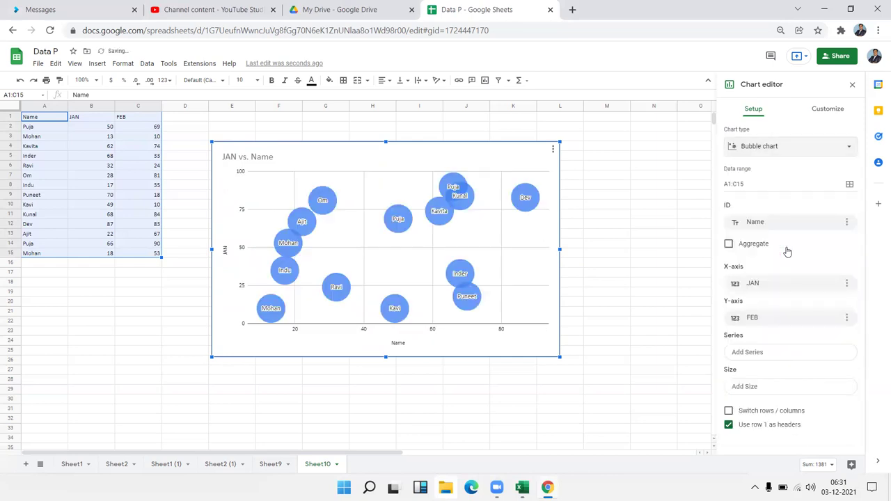
{"action": "left_click", "coordinate": [764, 146]}
{"action": "left_click", "coordinate": [764, 146]}
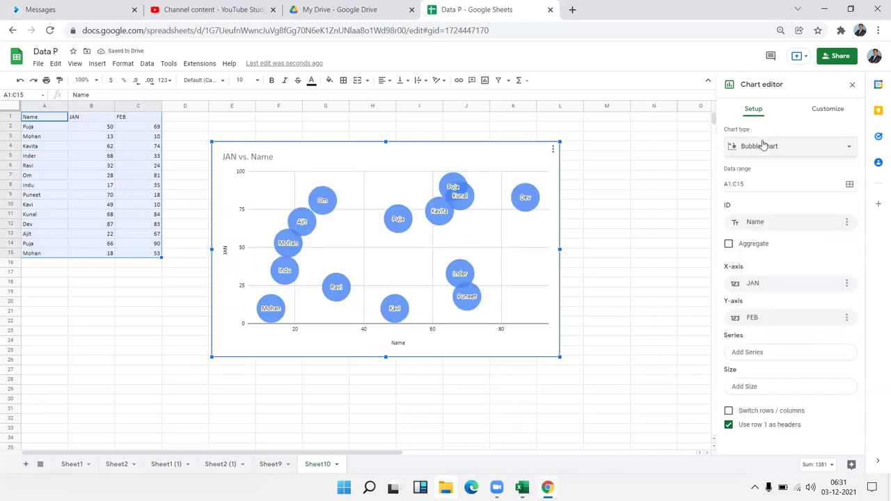
{"action": "left_click", "coordinate": [826, 109]}
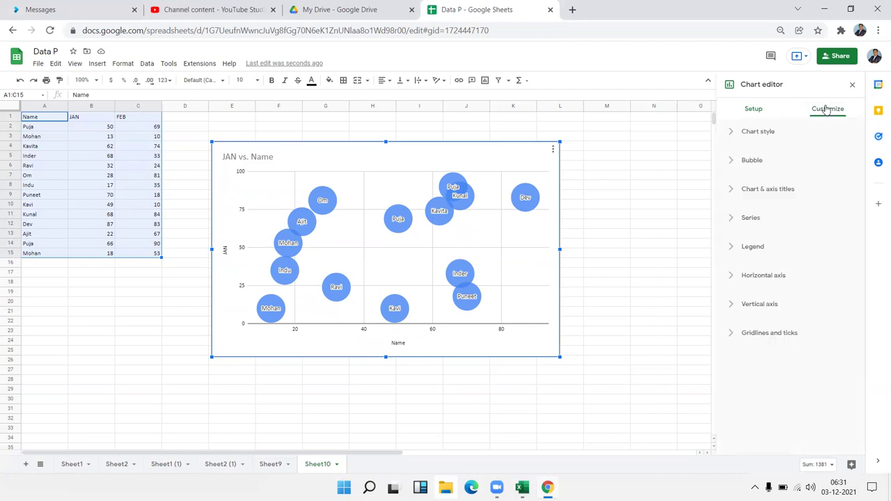
{"action": "left_click", "coordinate": [749, 112]}
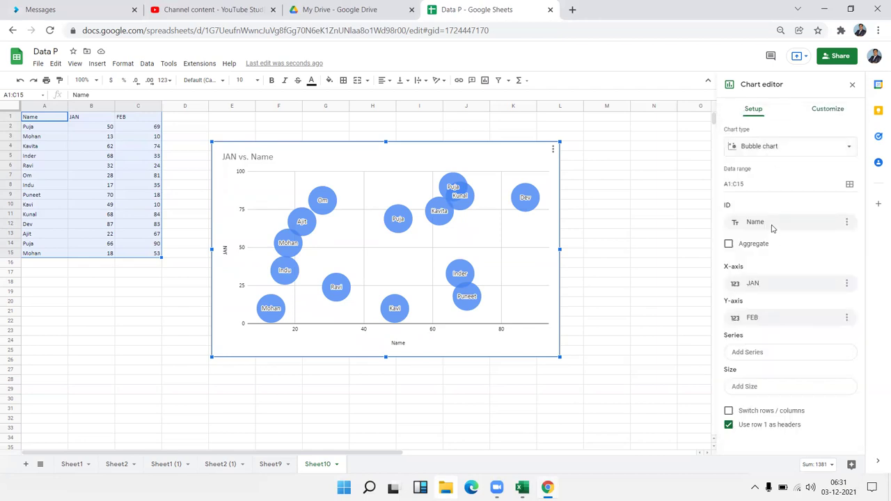
{"action": "scroll", "coordinate": [807, 257], "scroll_direction": "down", "scroll_amount": 5}
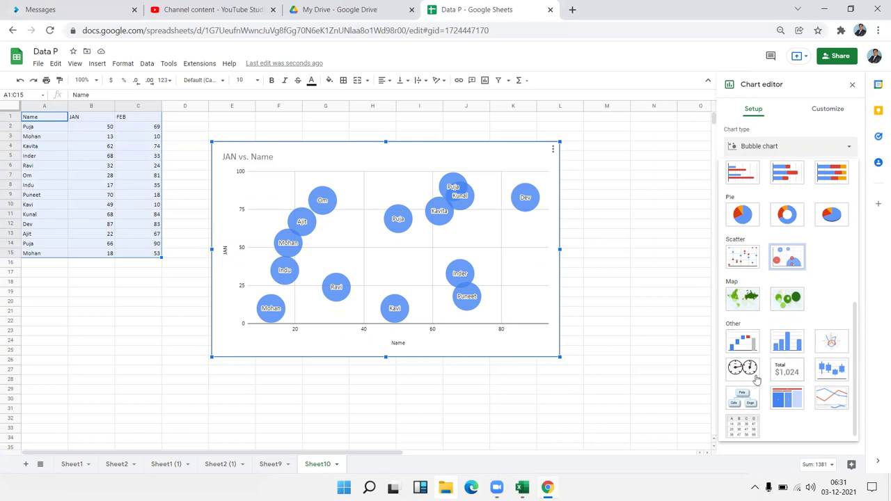
{"action": "scroll", "coordinate": [743, 354], "scroll_direction": "down", "scroll_amount": 1}
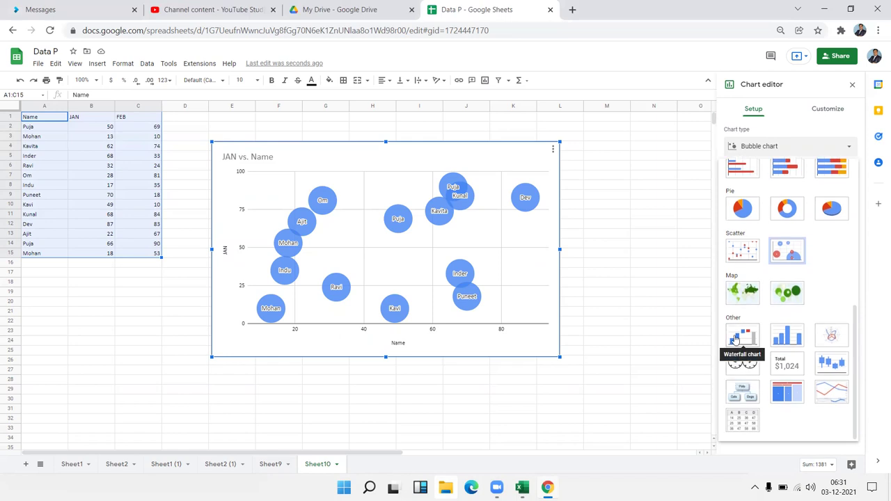
Make the JAN vs. Name chart a waterfall chart, close the editor, and reselect it.
{"action": "left_click", "coordinate": [735, 339]}
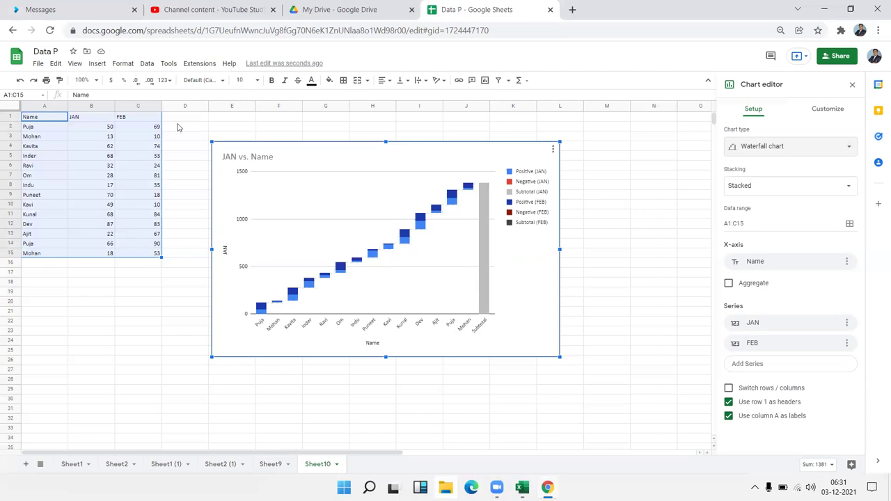
{"action": "left_click", "coordinate": [176, 129]}
{"action": "left_click", "coordinate": [378, 167]}
Delete the waterfall chart and enter a Month column from JAN to DEC starting at A18.
{"action": "key", "text": "Delete"}
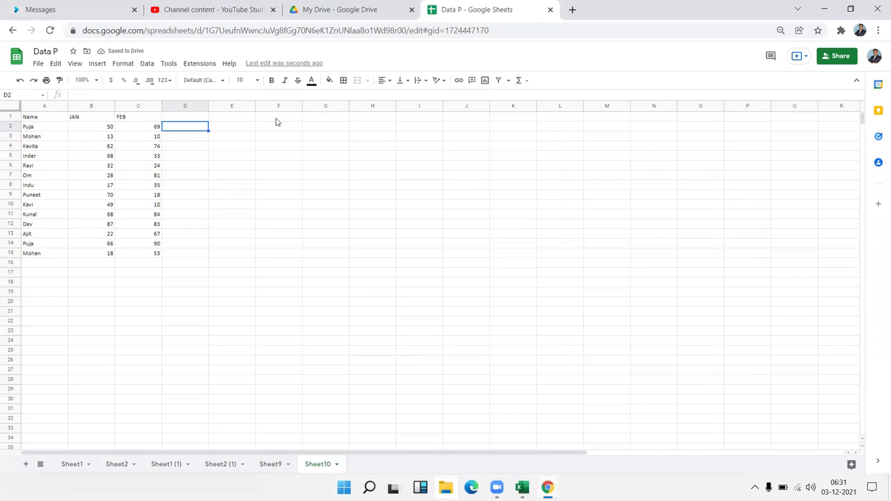
{"action": "left_click", "coordinate": [35, 287]}
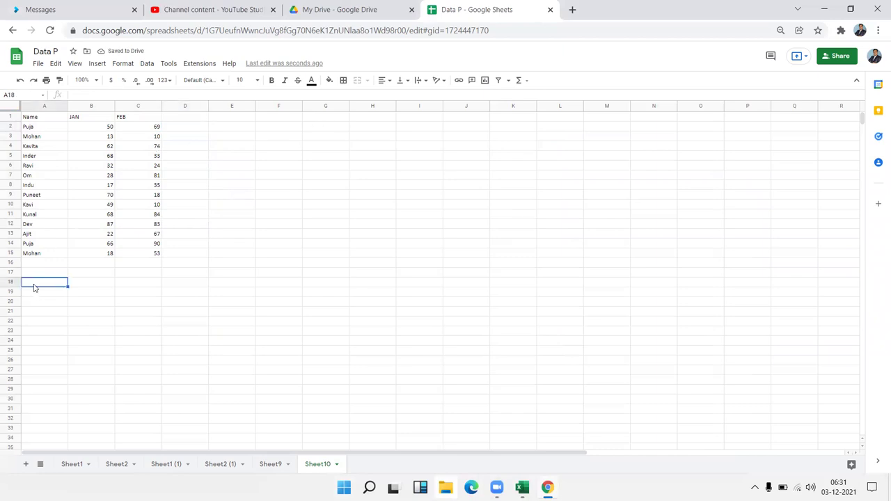
{"action": "type", "text": "Mon"}
{"action": "type", "text": "th"}
{"action": "key", "text": "Return"}
{"action": "type", "text": "JAN"}
{"action": "key", "text": "Return"}
{"action": "left_click", "coordinate": [52, 292]}
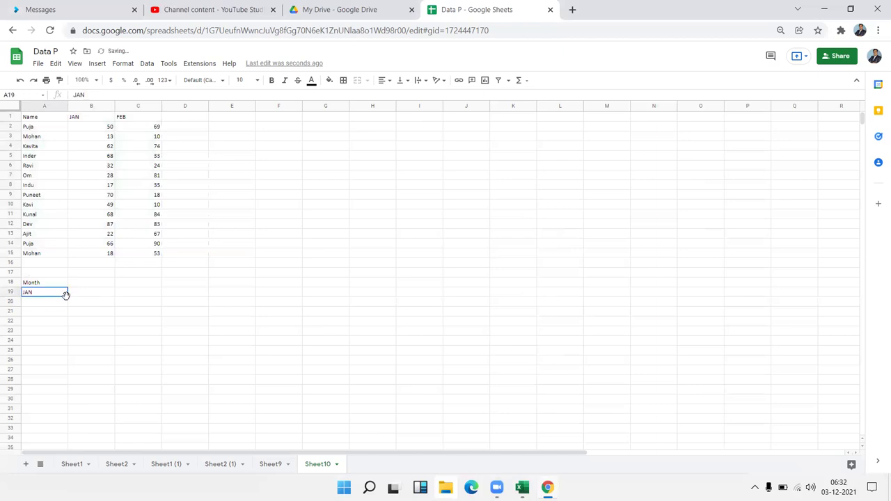
{"action": "left_click_drag", "start_coordinate": [68, 295], "coordinate": [59, 412]}
{"action": "left_click", "coordinate": [60, 411]}
{"action": "key", "text": "Delete"}
{"action": "key", "text": "Up"}
{"action": "key", "text": "ctrl+Up"}
{"action": "key", "text": "Right"}
Add a Sales header and fill B19:B30 with =RANDBETWEEN(10,90), then select the table.
{"action": "type", "text": "Sales"}
{"action": "key", "text": "Return"}
{"action": "type", "text": "=ra"}
{"action": "key", "text": "Down"}
{"action": "key", "text": "Down"}
{"action": "key", "text": "Down"}
{"action": "key", "text": "Down"}
{"action": "key", "text": "Down"}
{"action": "key", "text": "Down"}
{"action": "key", "text": "Down"}
{"action": "key", "text": "Tab"}
{"action": "type", "text": "1"}
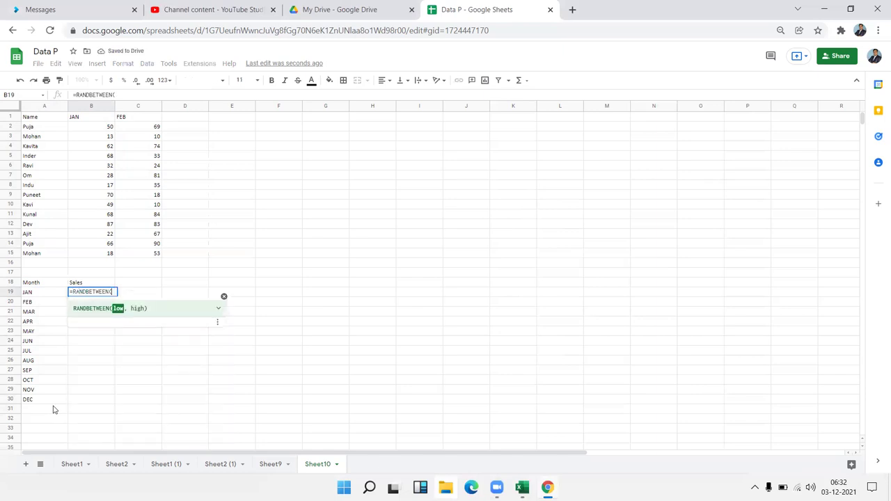
{"action": "type", "text": "0,90"}
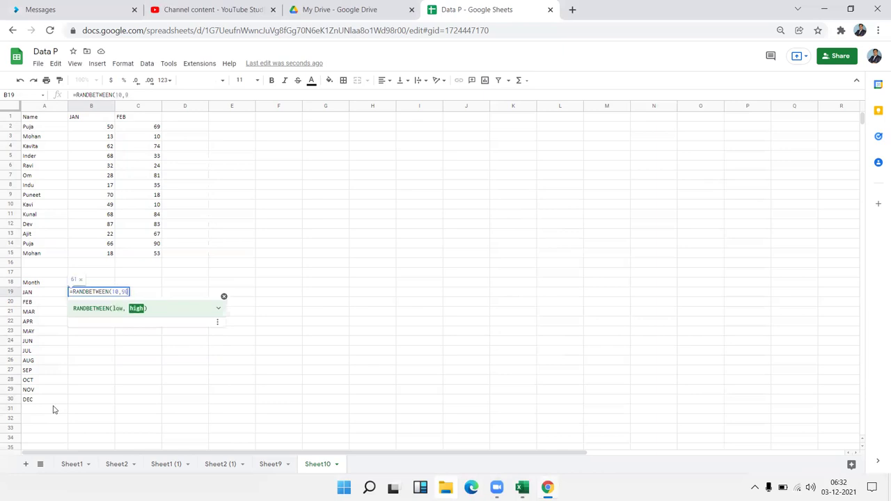
{"action": "key", "text": "Return"}
{"action": "key", "text": "shift+Down"}
{"action": "key", "text": "shift+Down"}
{"action": "key", "text": "shift+Down"}
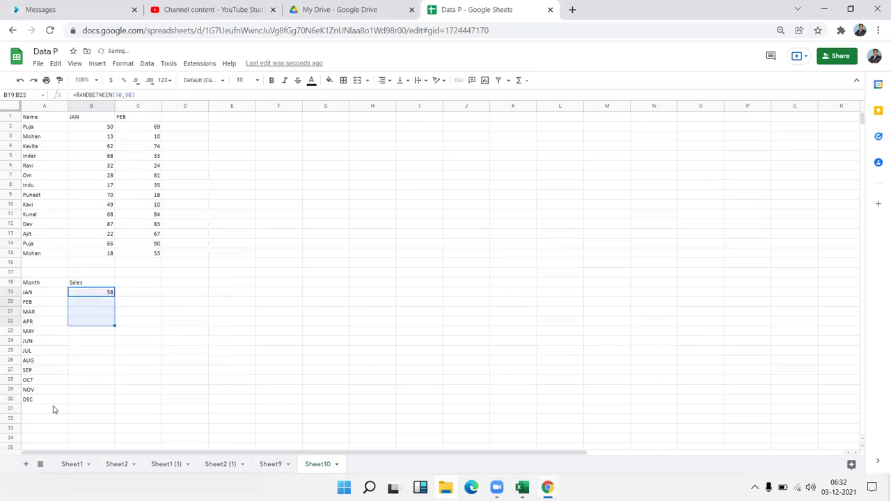
{"action": "key", "text": "shift+Down"}
{"action": "key", "text": "shift+Down"}
{"action": "key", "text": "shift+Down"}
{"action": "key", "text": "shift+Down"}
{"action": "key", "text": "shift+Down"}
{"action": "key", "text": "shift+Down"}
{"action": "key", "text": "shift+Down"}
{"action": "key", "text": "ctrl+d"}
{"action": "key", "text": "Up"}
{"action": "key", "text": "Left"}
{"action": "key", "text": "shift+Right"}
{"action": "key", "text": "ctrl+shift+Down"}
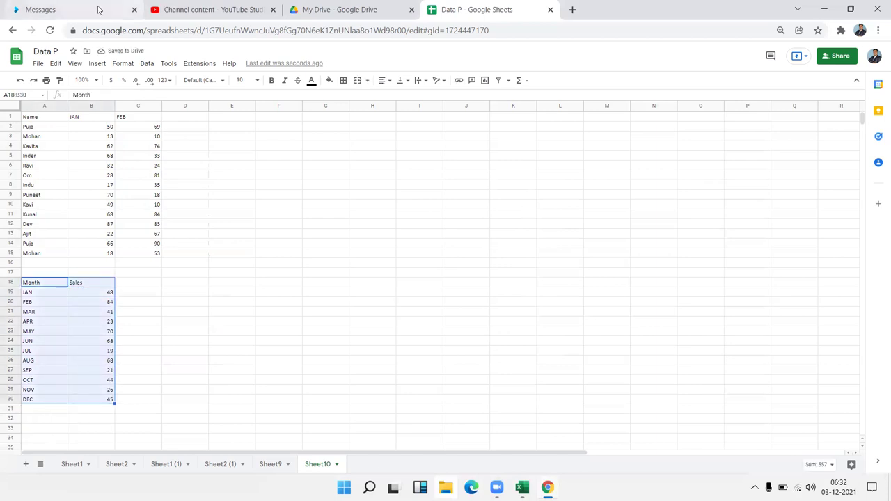
Copy B19:B30 and paste it back as values only, then select A18:B30.
{"action": "left_click", "coordinate": [98, 63]}
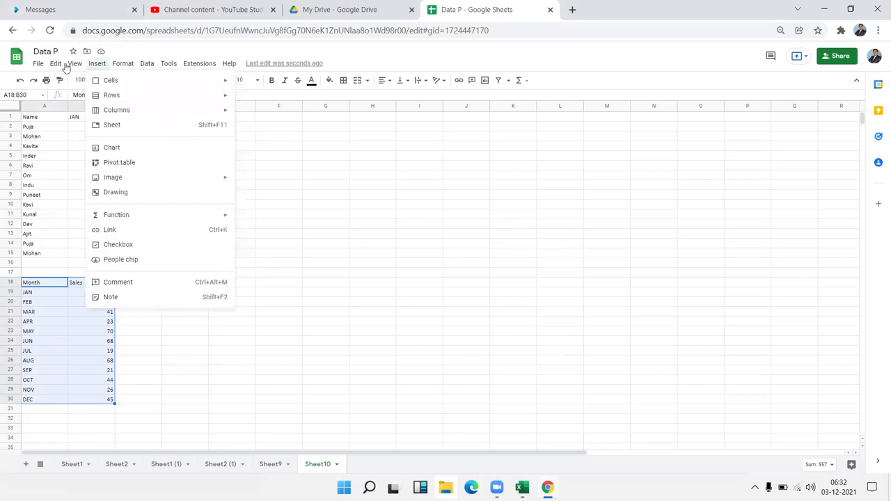
{"action": "left_click", "coordinate": [167, 298]}
{"action": "left_click", "coordinate": [107, 294]}
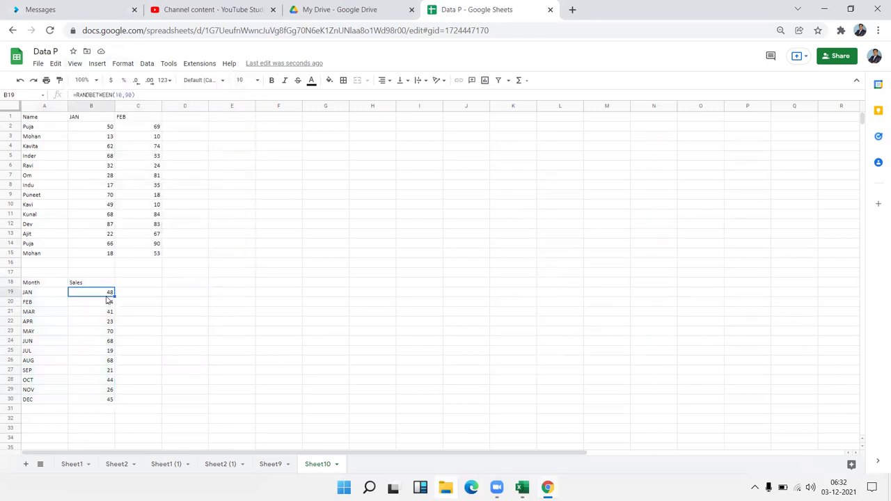
{"action": "key", "text": "ctrl+shift+Down"}
{"action": "key", "text": "ctrl+c"}
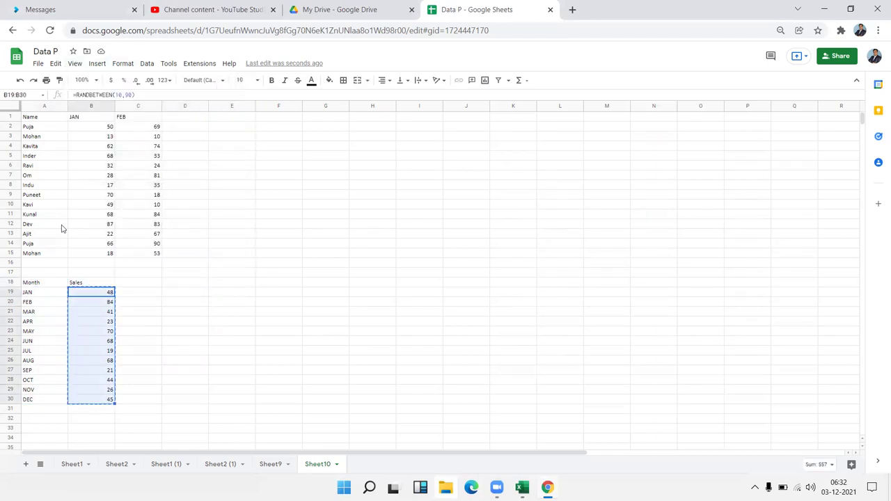
{"action": "left_click", "coordinate": [55, 64]}
{"action": "mouse_move", "coordinate": [85, 162]}
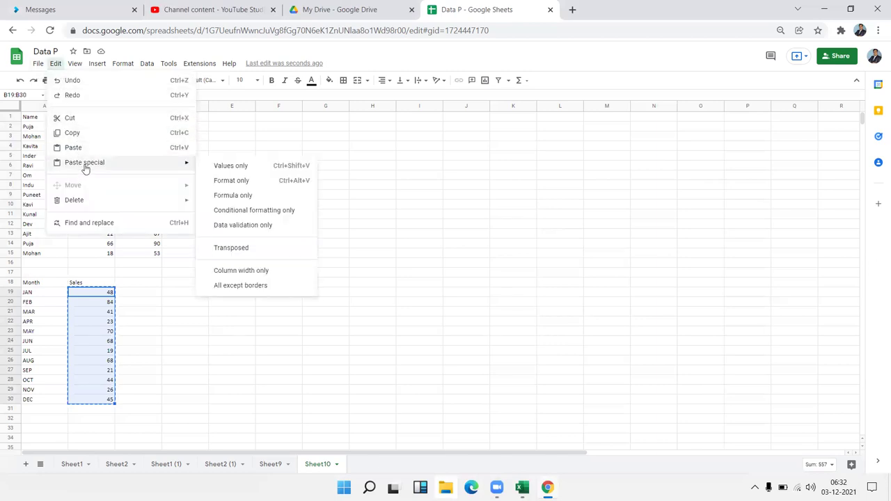
{"action": "left_click", "coordinate": [231, 165]}
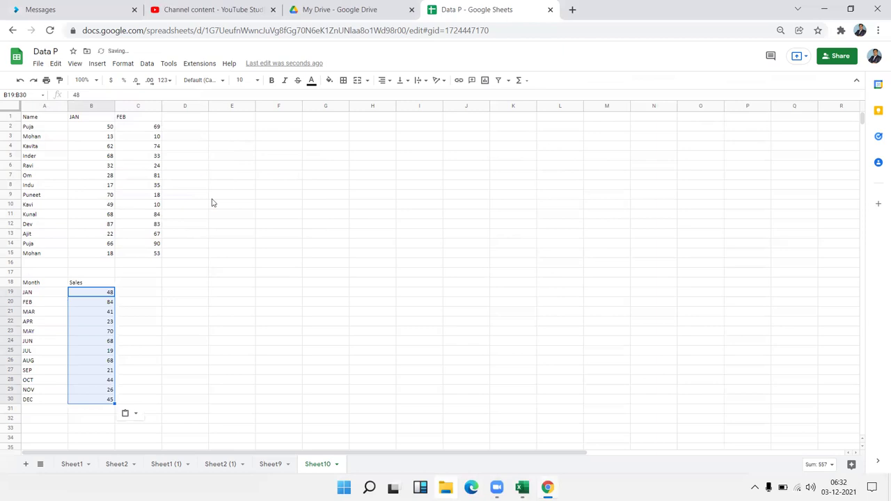
{"action": "left_click", "coordinate": [49, 284]}
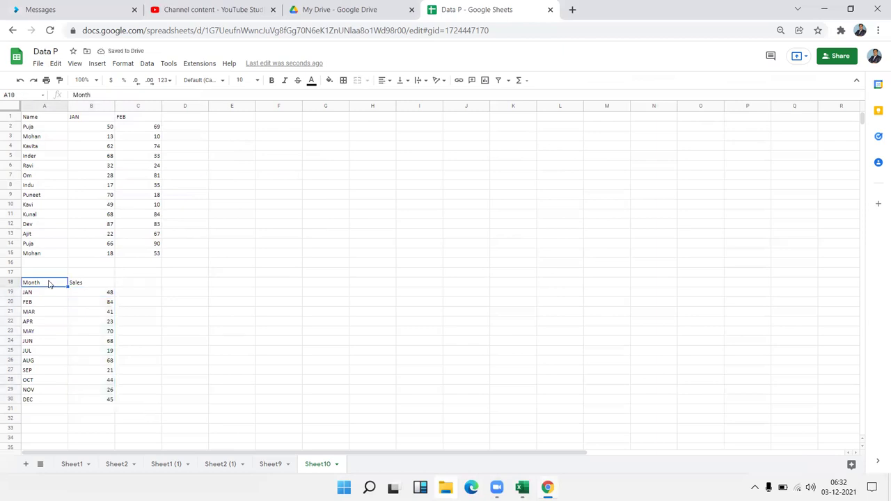
{"action": "key", "text": "ctrl+shift+Right"}
{"action": "key", "text": "ctrl+shift+Down"}
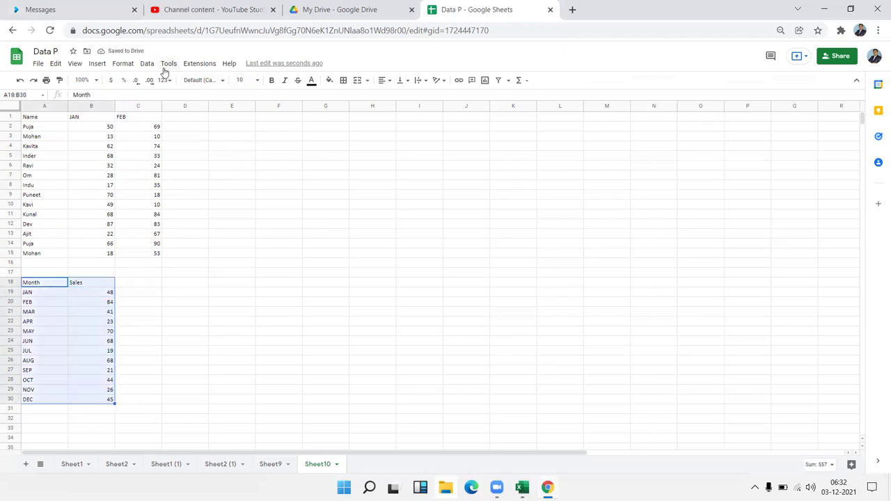
Insert a chart from A18:B30 and set its type to Waterfall chart.
{"action": "left_click", "coordinate": [96, 65]}
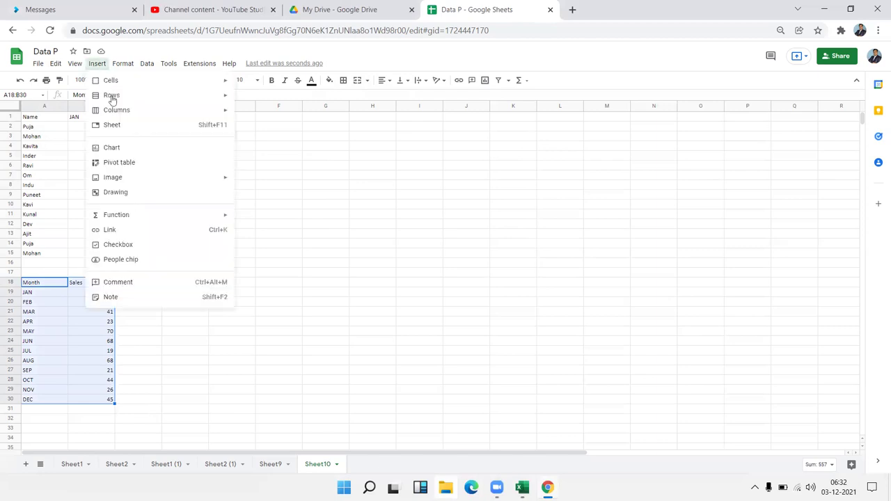
{"action": "left_click", "coordinate": [155, 152]}
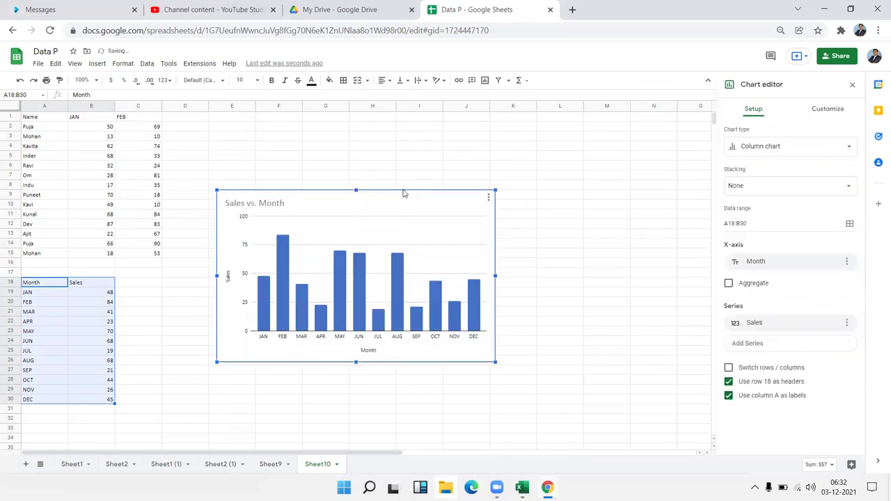
{"action": "left_click", "coordinate": [765, 147]}
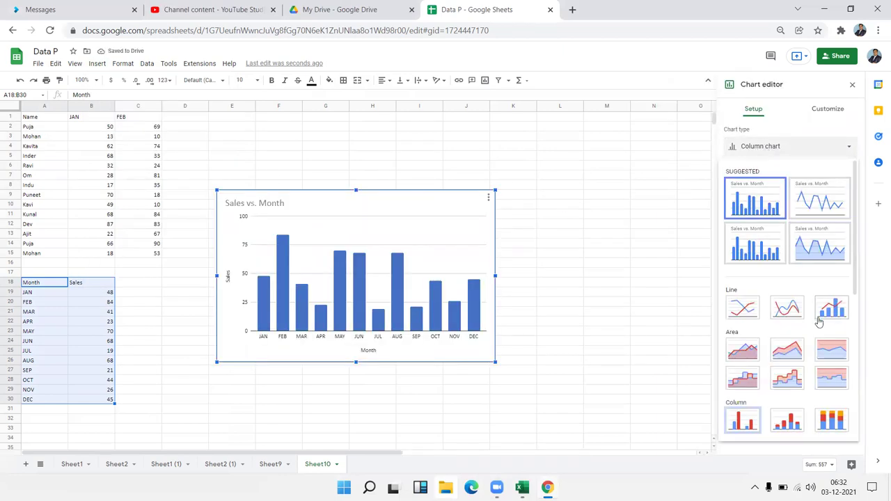
{"action": "scroll", "coordinate": [819, 323], "scroll_direction": "down", "scroll_amount": 5}
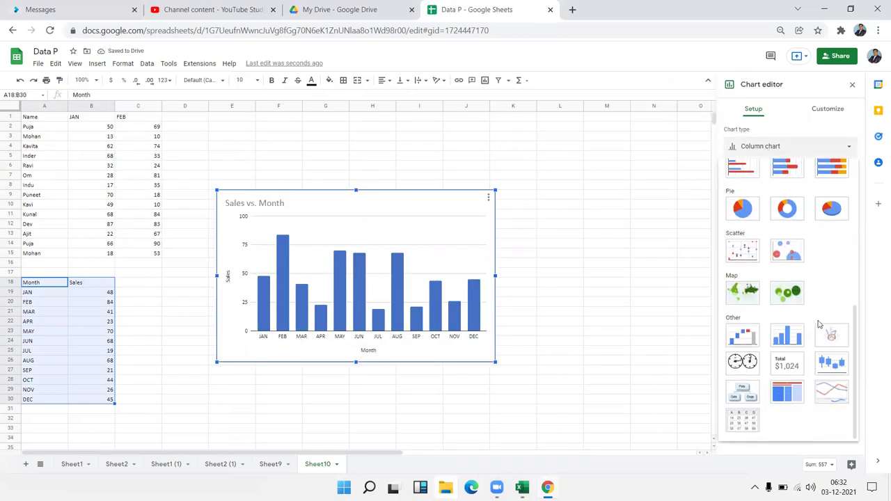
{"action": "left_click", "coordinate": [743, 337]}
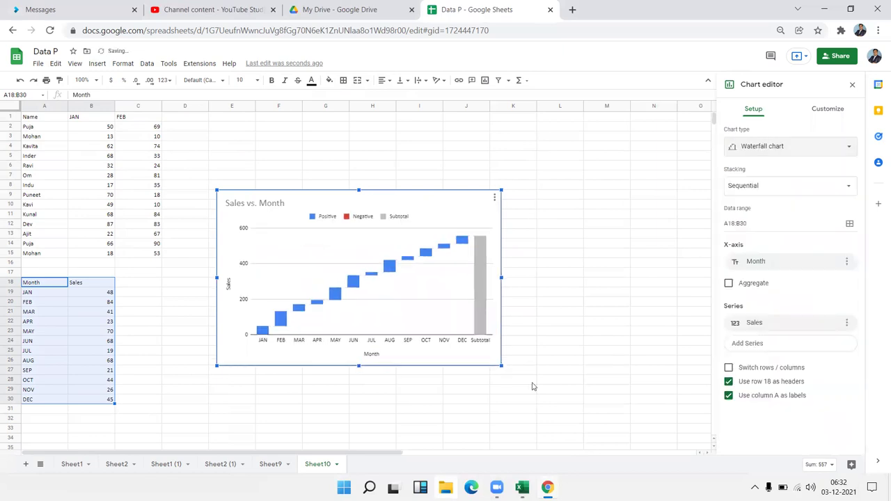
Enter =B19 in C19 and =B20+C19 in C20, then fill the running total down to C30.
{"action": "left_click", "coordinate": [129, 294]}
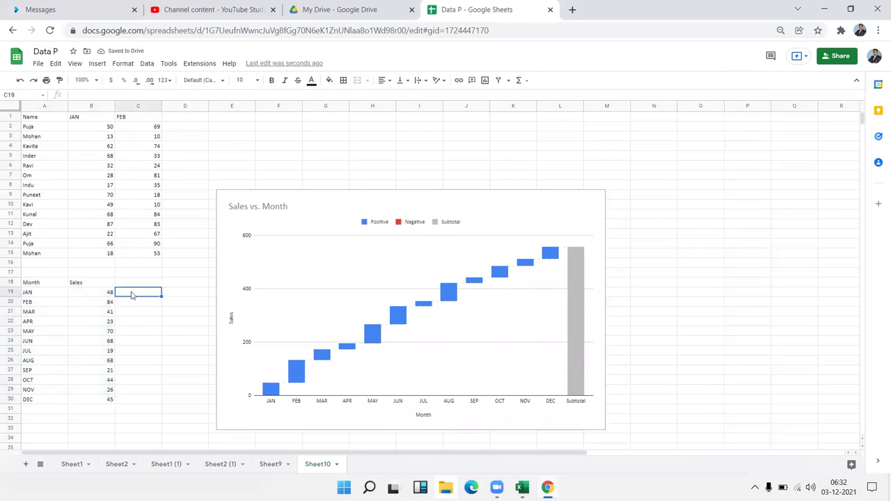
{"action": "key", "text": "Down"}
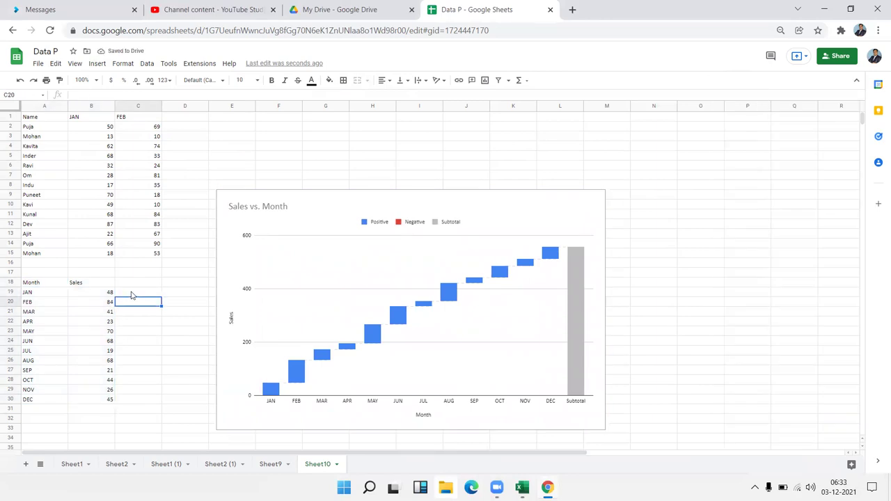
{"action": "left_click", "coordinate": [132, 294]}
{"action": "type", "text": "=B19"}
{"action": "key", "text": "Return"}
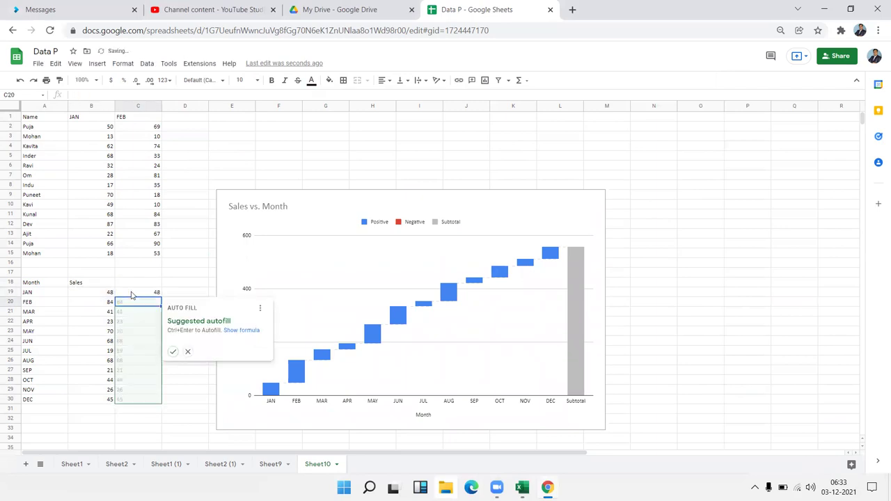
{"action": "type", "text": "=B20"}
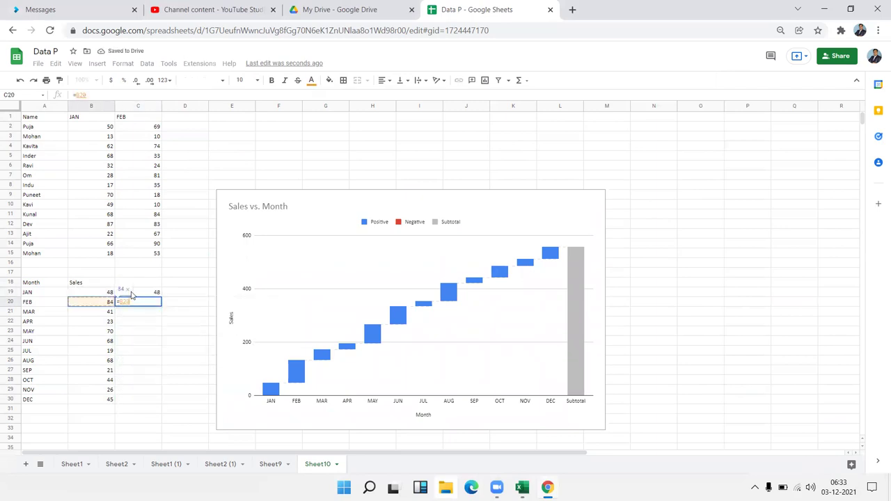
{"action": "type", "text": "+"}
{"action": "left_click", "coordinate": [132, 294]}
{"action": "key", "text": "Return"}
{"action": "key", "text": "Up"}
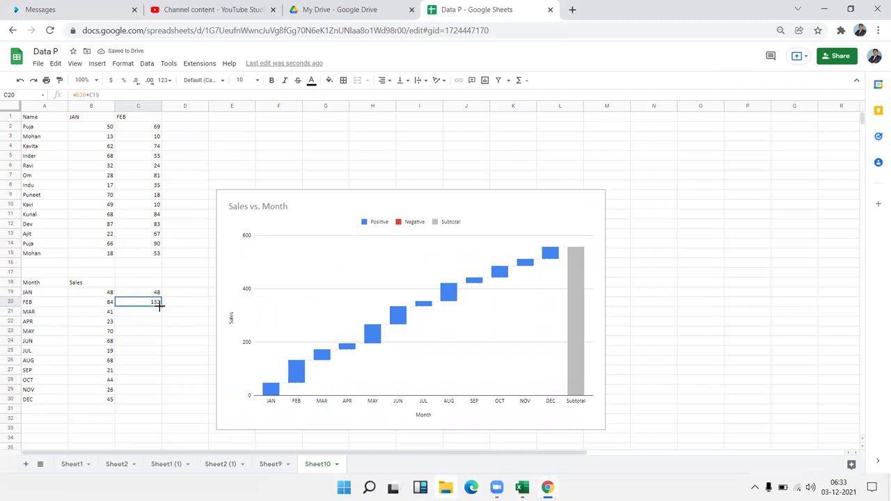
{"action": "double_click", "coordinate": [159, 306]}
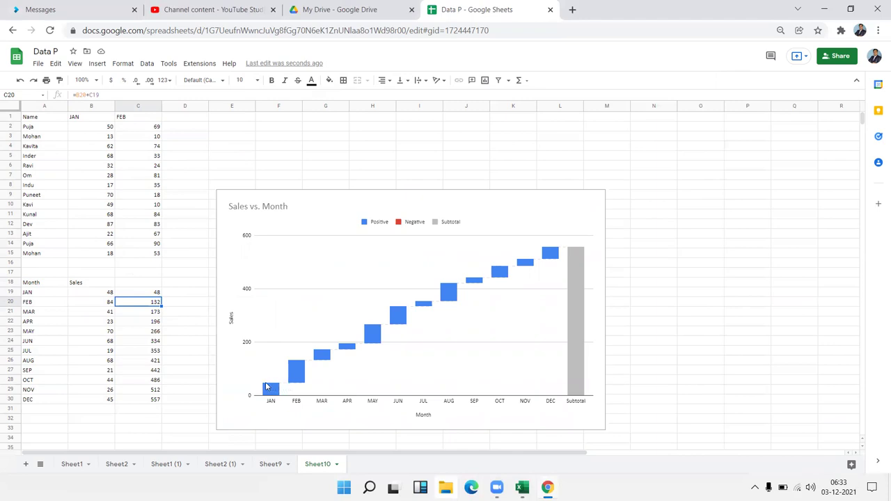
{"action": "left_click", "coordinate": [144, 294]}
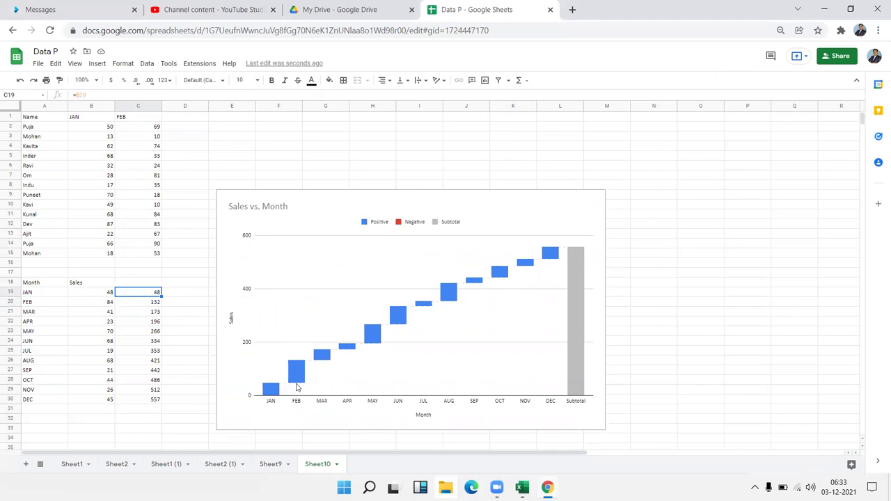
{"action": "left_click", "coordinate": [153, 305]}
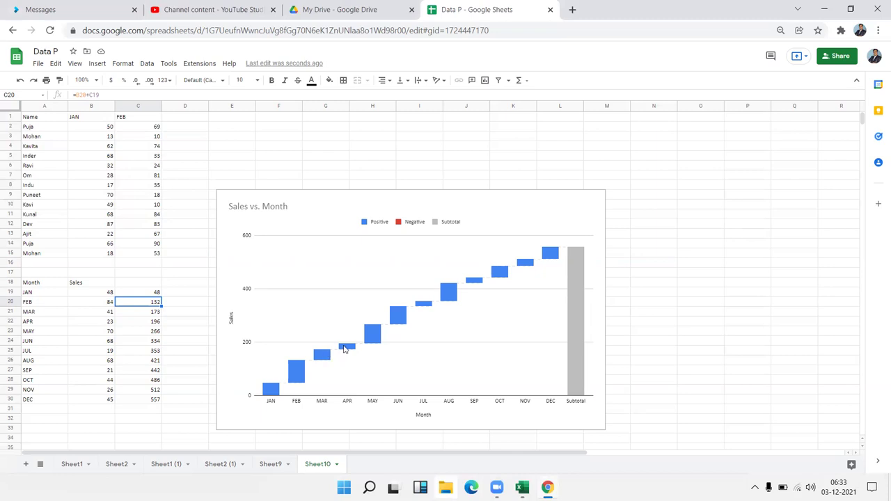
{"action": "left_click", "coordinate": [151, 324]}
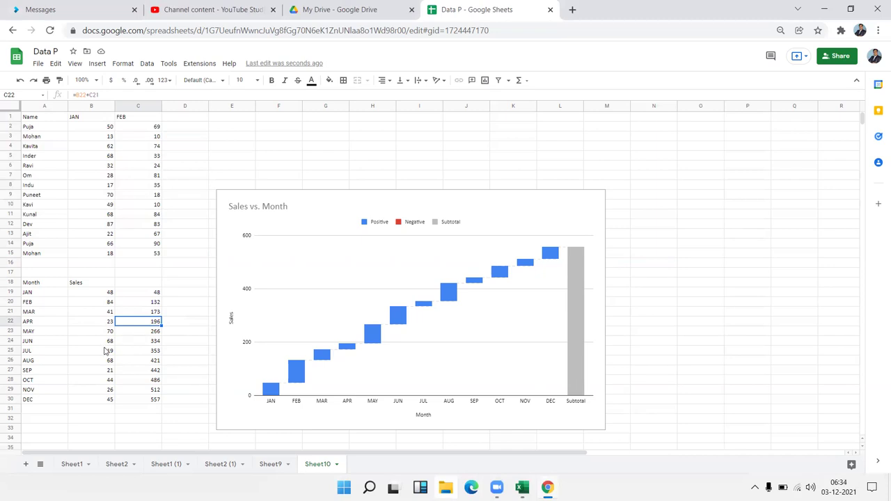
{"action": "left_click", "coordinate": [77, 351]}
{"action": "type", "text": "40"}
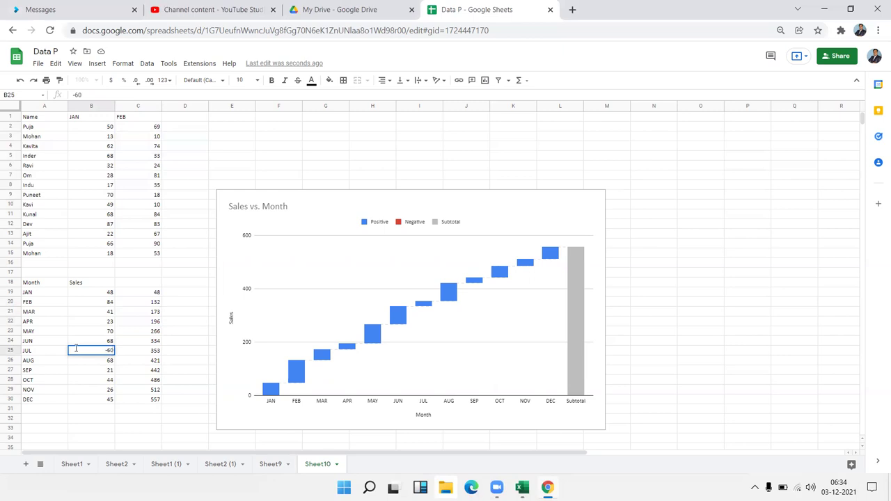
{"action": "key", "text": "Return"}
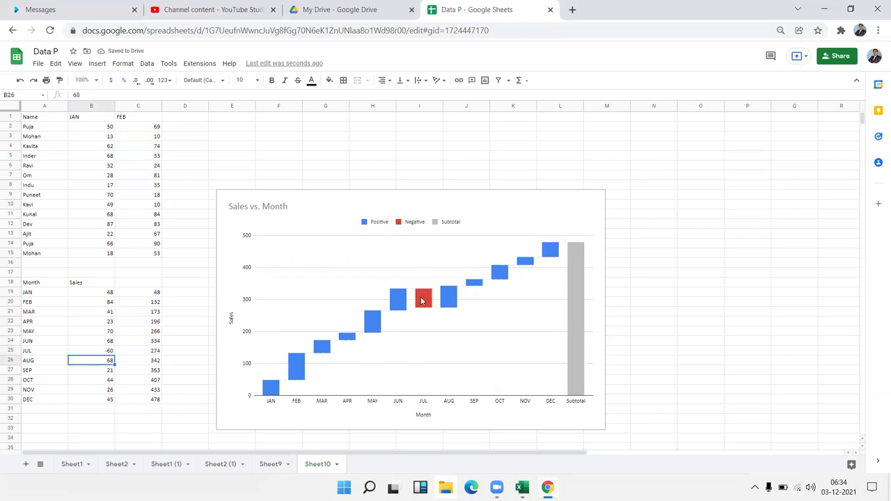
{"action": "left_click", "coordinate": [98, 351]}
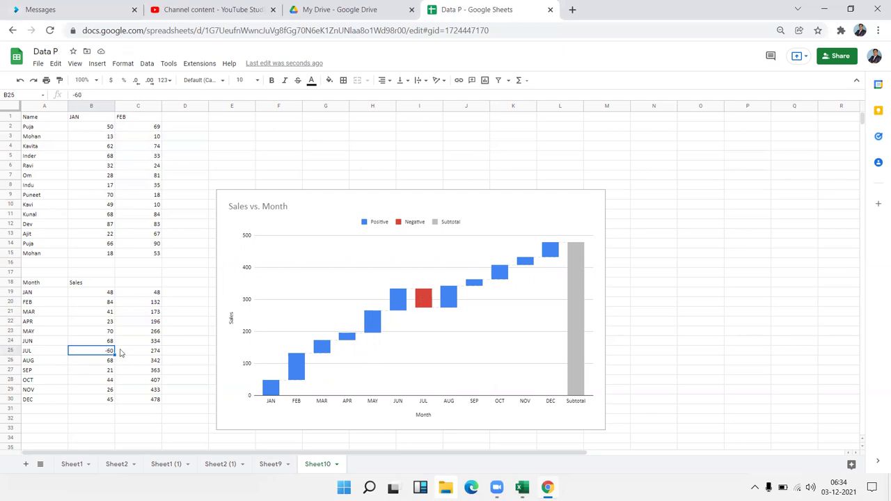
{"action": "left_click", "coordinate": [151, 355]}
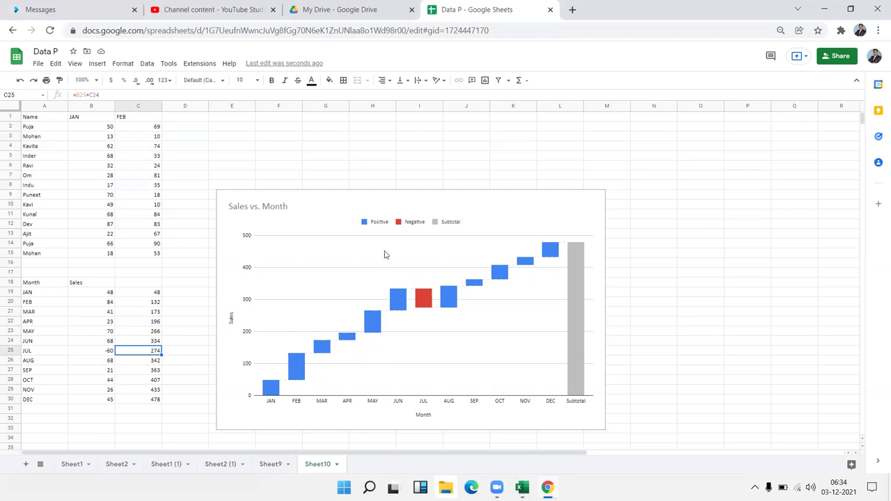
Edit the Sales vs. Month waterfall chart, toggling Aggregate on and off and leaving it off.
{"action": "left_click", "coordinate": [310, 206]}
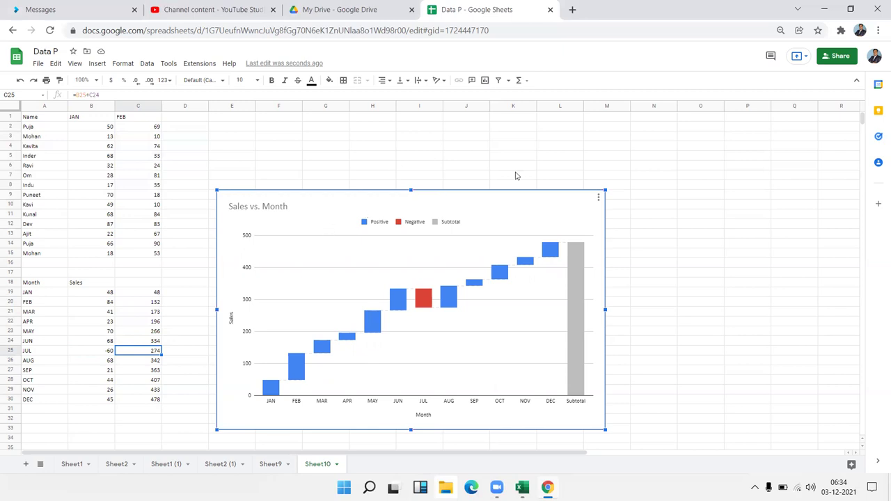
{"action": "left_click", "coordinate": [599, 199]}
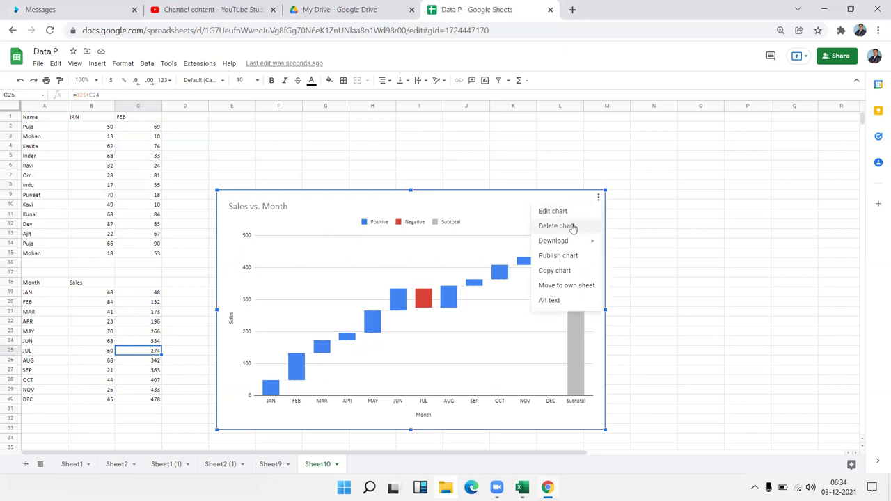
{"action": "left_click", "coordinate": [568, 213]}
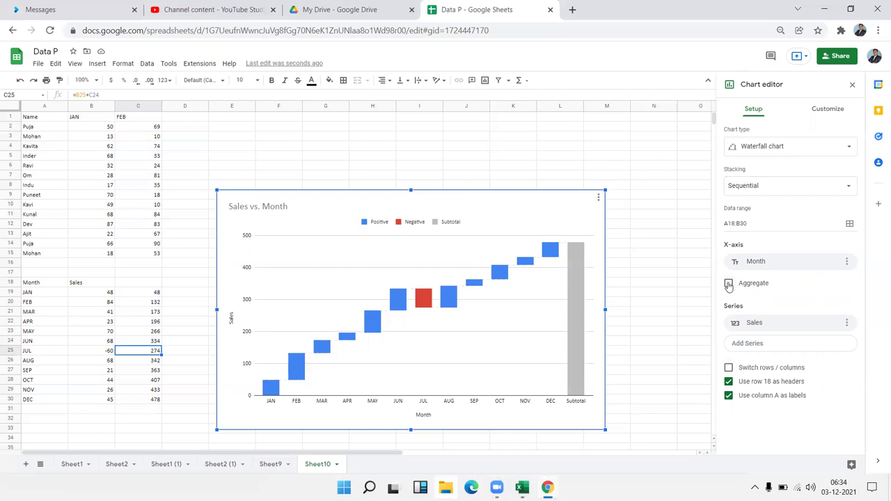
{"action": "left_click", "coordinate": [729, 284]}
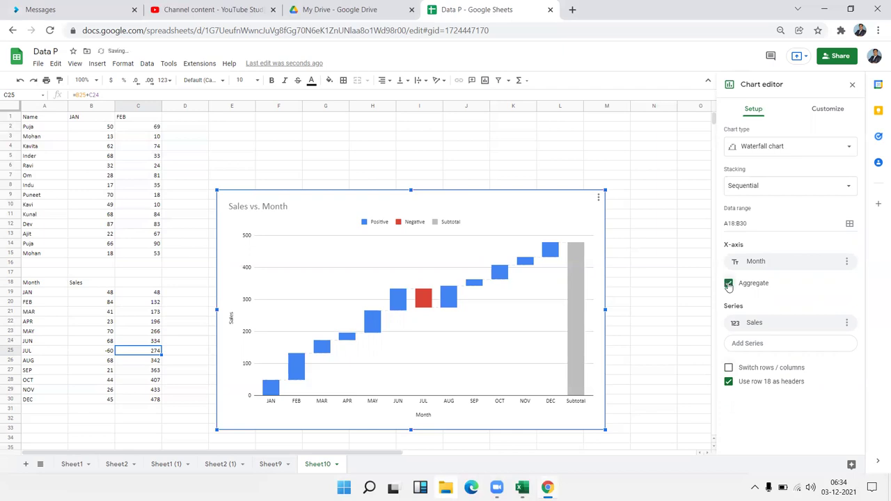
{"action": "left_click", "coordinate": [729, 284]}
{"action": "left_click", "coordinate": [729, 284]}
{"action": "left_click", "coordinate": [728, 284]}
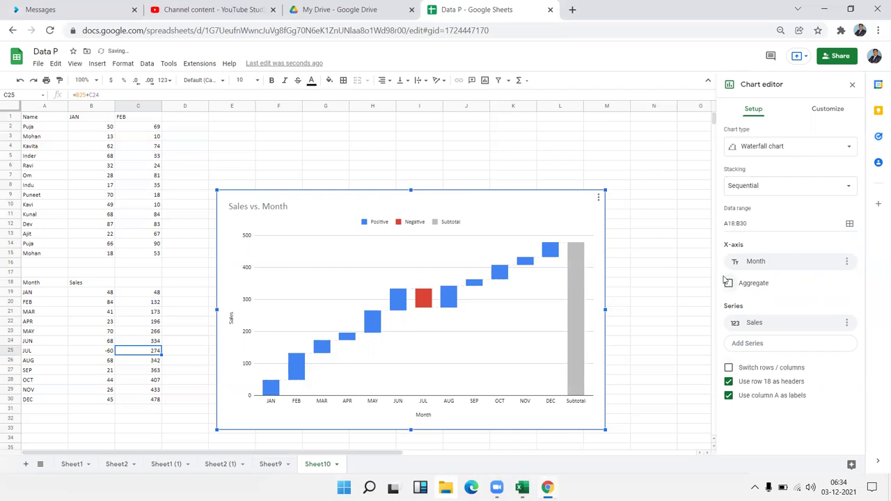
{"action": "left_click", "coordinate": [822, 108]}
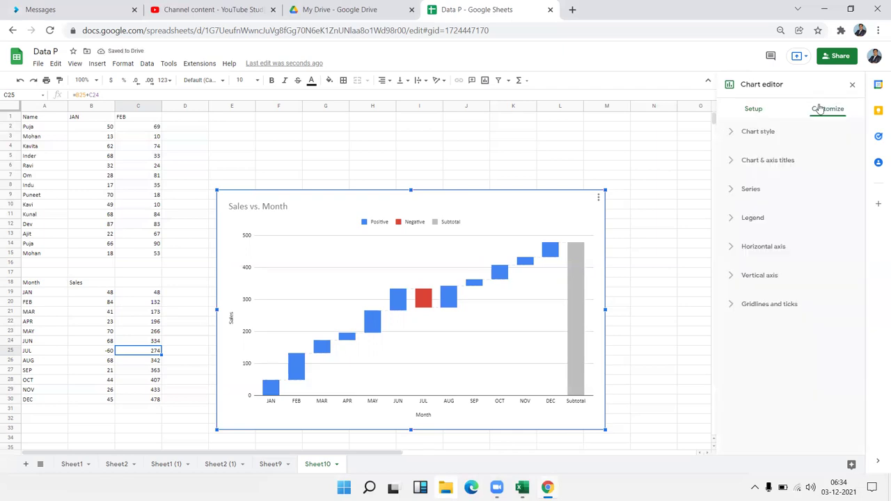
{"action": "left_click", "coordinate": [759, 113]}
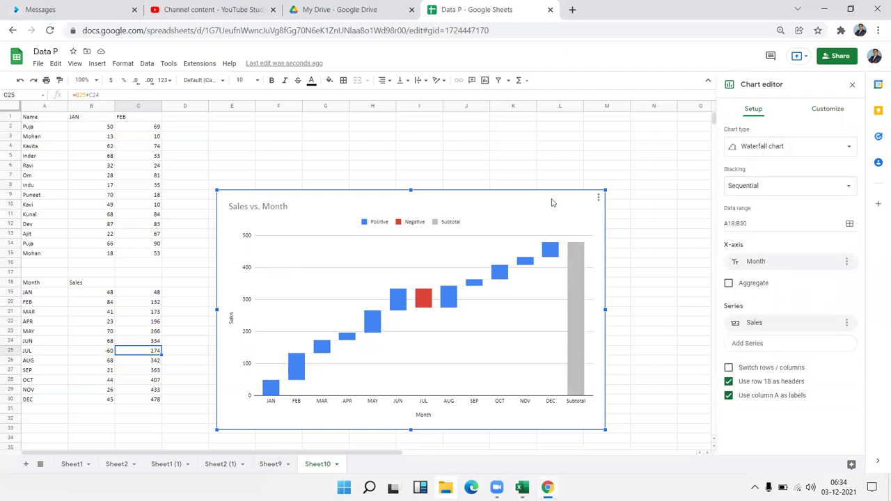
Change the Sales vs. Month waterfall chart to a Histogram, then select JUL's sales cell B25.
{"action": "left_click", "coordinate": [766, 152]}
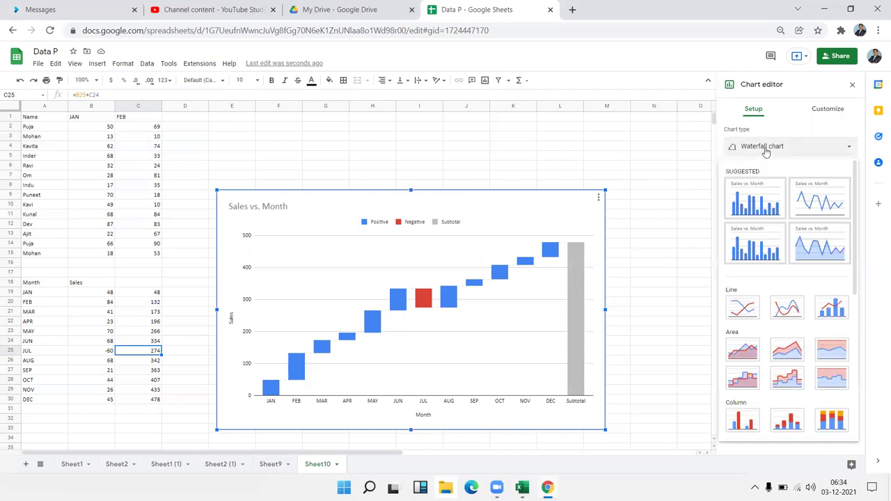
{"action": "scroll", "coordinate": [792, 224], "scroll_direction": "down", "scroll_amount": 2}
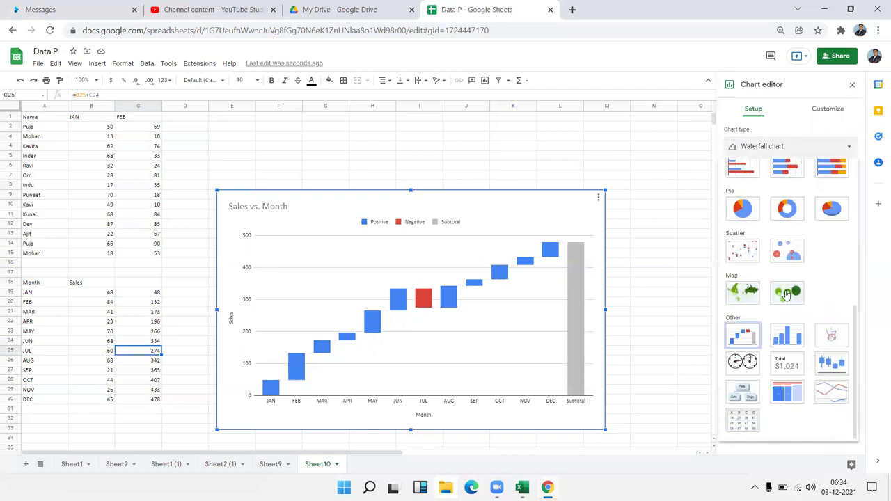
{"action": "left_click", "coordinate": [788, 336]}
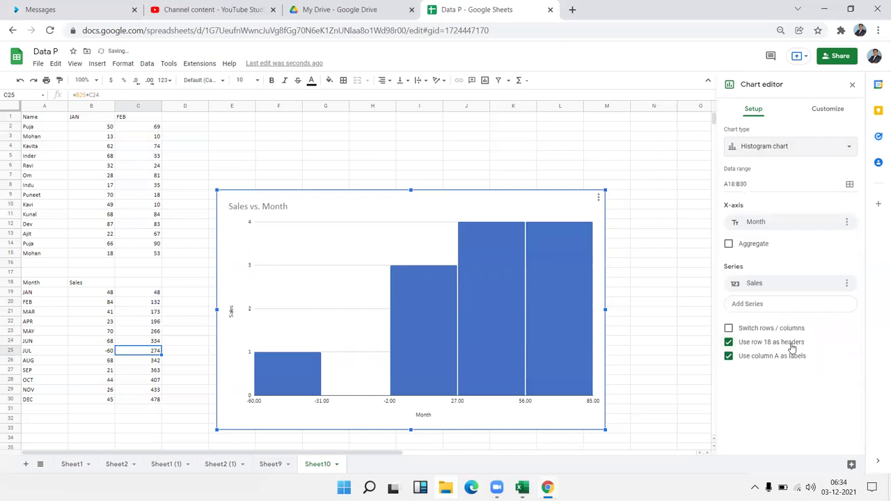
{"action": "left_click", "coordinate": [569, 209]}
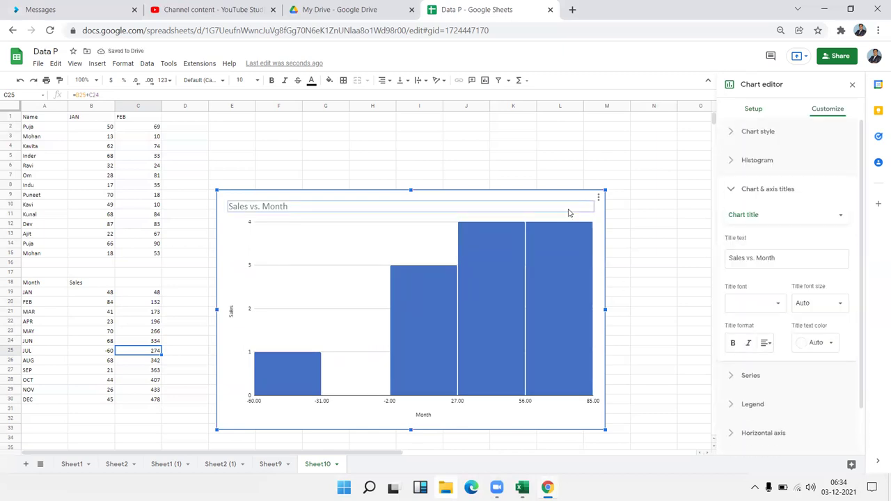
{"action": "left_click", "coordinate": [96, 350]}
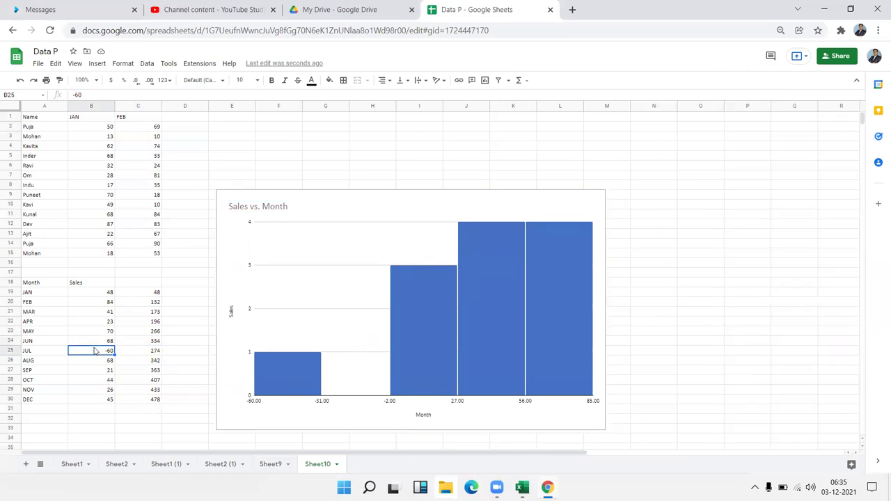
Change JUL's sales in B25 to 70, drag the histogram up-left, and choose Edit chart.
{"action": "type", "text": "70"}
{"action": "key", "text": "Return"}
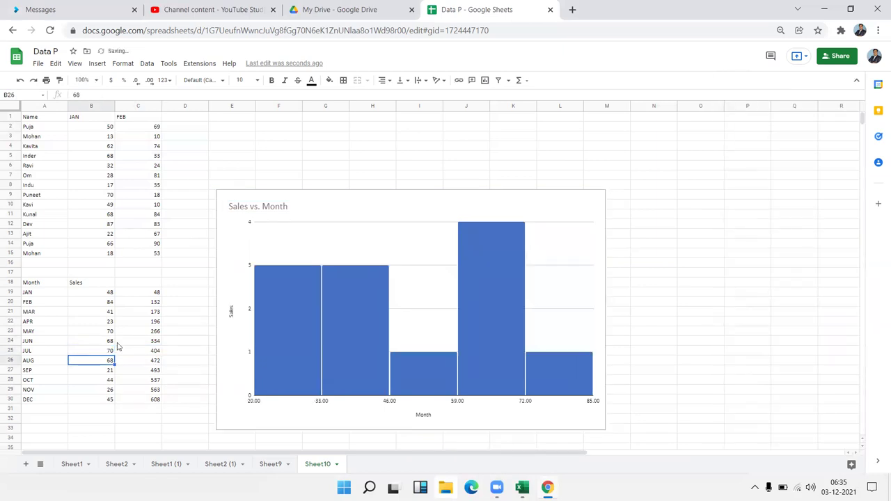
{"action": "left_click", "coordinate": [291, 271]}
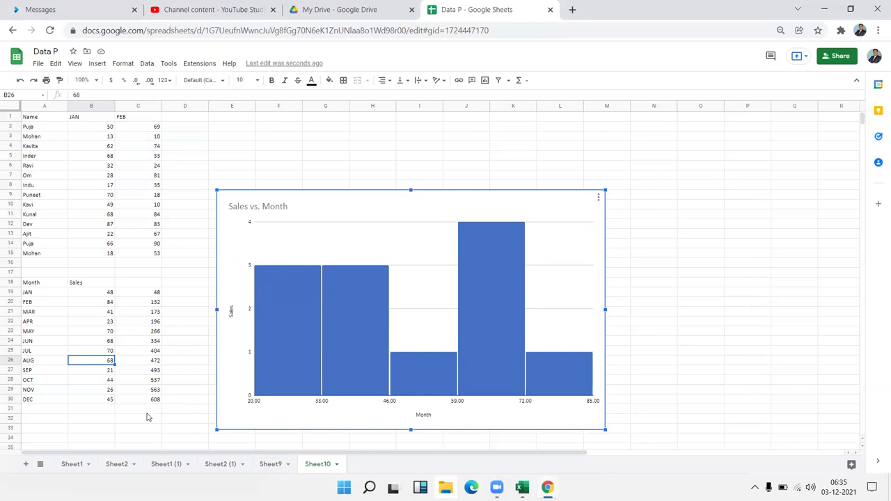
{"action": "mouse_move", "coordinate": [305, 363]}
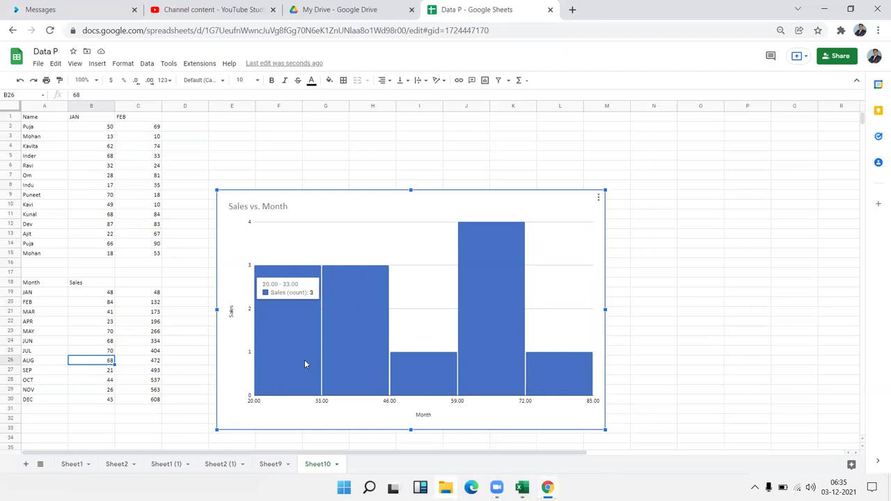
{"action": "left_click_drag", "start_coordinate": [322, 199], "coordinate": [304, 139]}
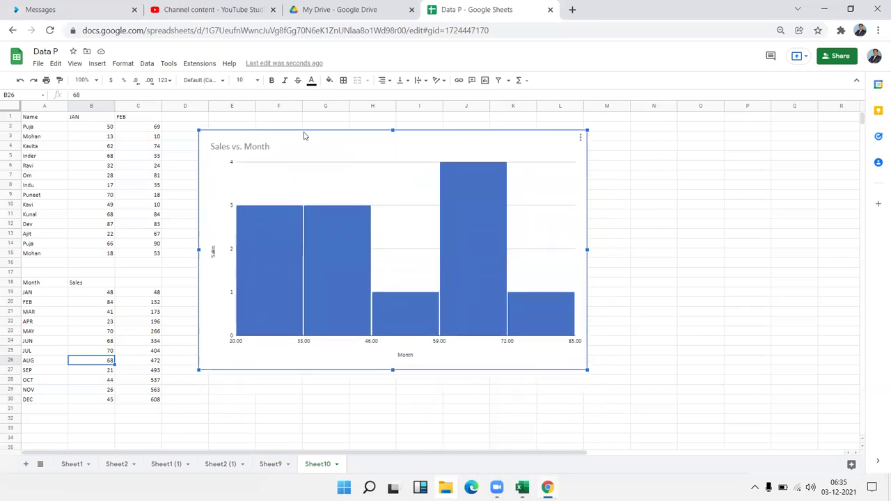
{"action": "left_click", "coordinate": [580, 138]}
{"action": "left_click", "coordinate": [567, 152]}
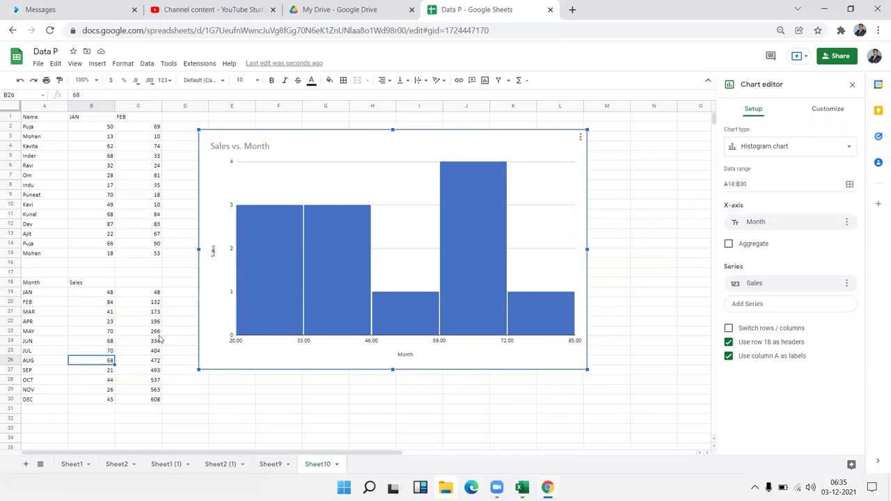
Leave Setup's Aggregate option off and expand the Histogram section under Customize.
{"action": "left_click", "coordinate": [281, 304]}
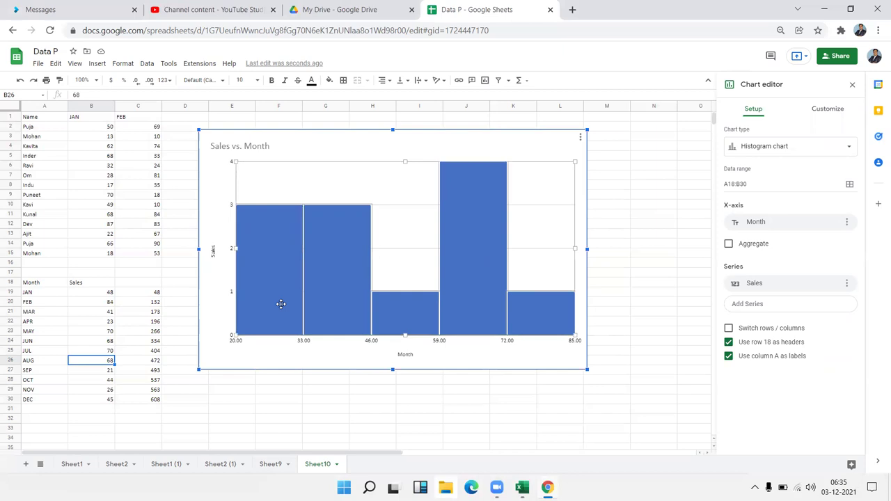
{"action": "left_click", "coordinate": [318, 338]}
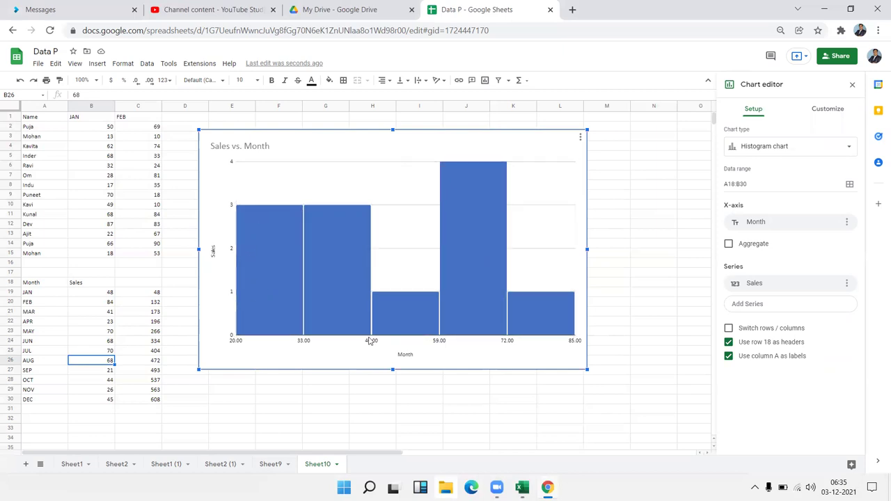
{"action": "left_click", "coordinate": [337, 284]}
{"action": "left_click", "coordinate": [749, 248]}
{"action": "left_click", "coordinate": [749, 247]}
{"action": "left_click", "coordinate": [755, 244]}
{"action": "left_click", "coordinate": [754, 245]}
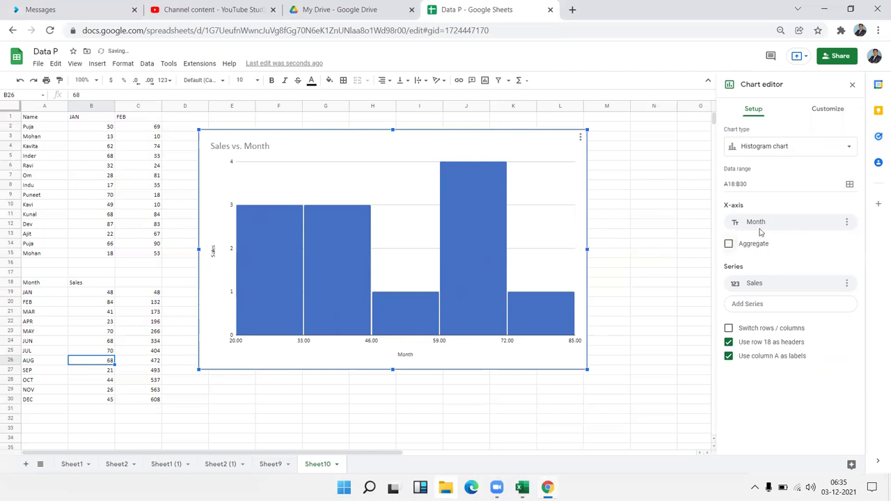
{"action": "left_click", "coordinate": [831, 114]}
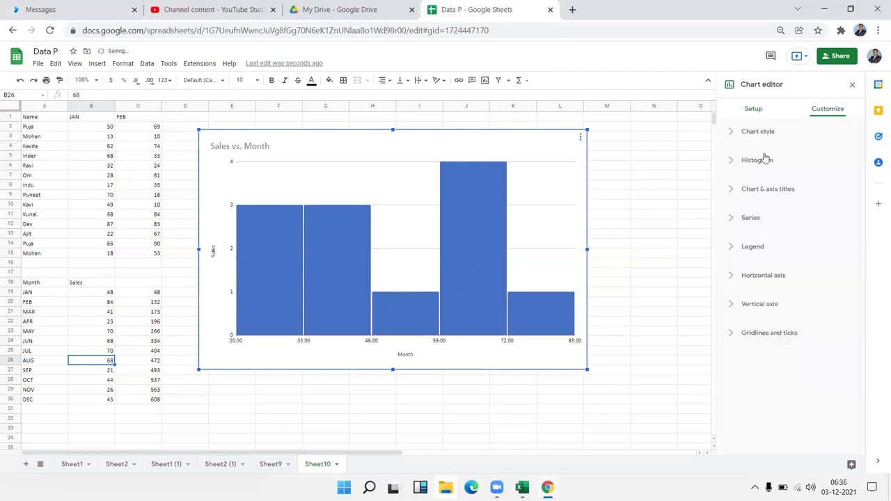
{"action": "left_click", "coordinate": [759, 164]}
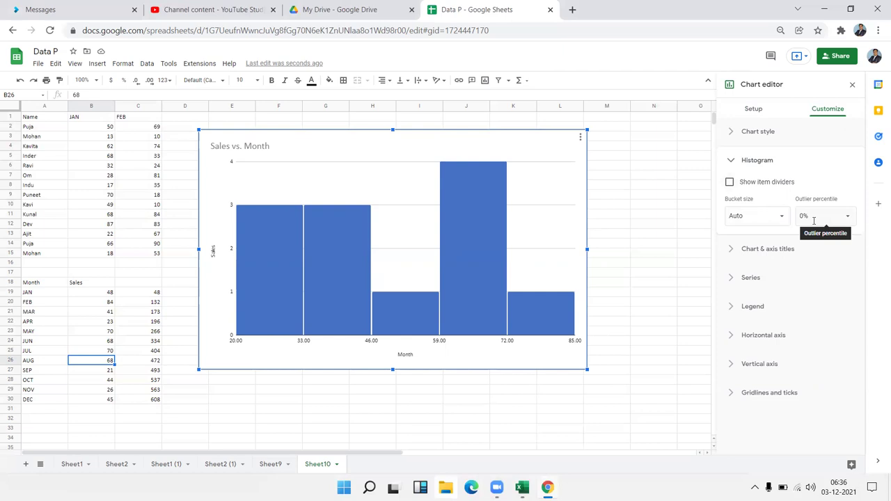
Try histogram bucket sizes of 50 and then 2.
{"action": "left_click", "coordinate": [763, 226]}
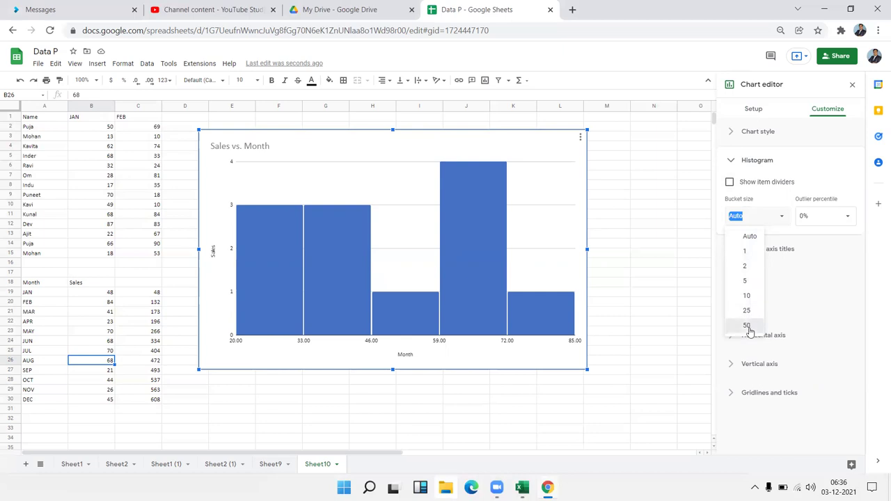
{"action": "left_click", "coordinate": [748, 326]}
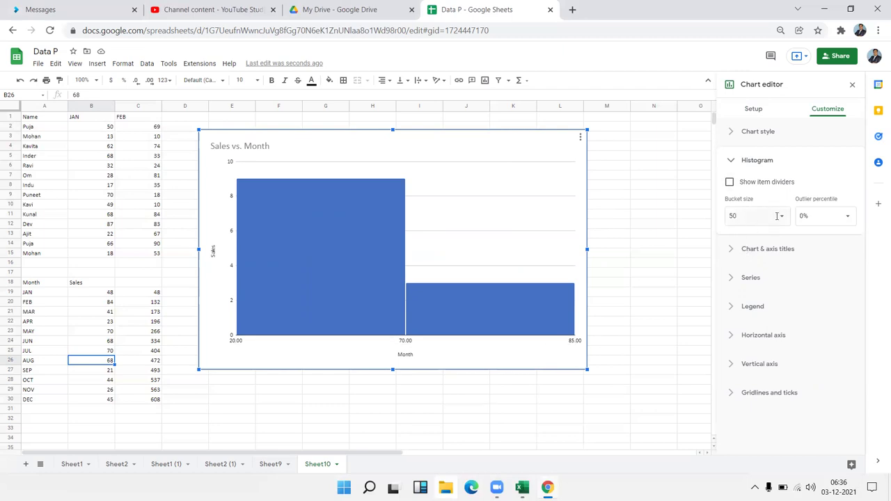
{"action": "left_click", "coordinate": [831, 220]}
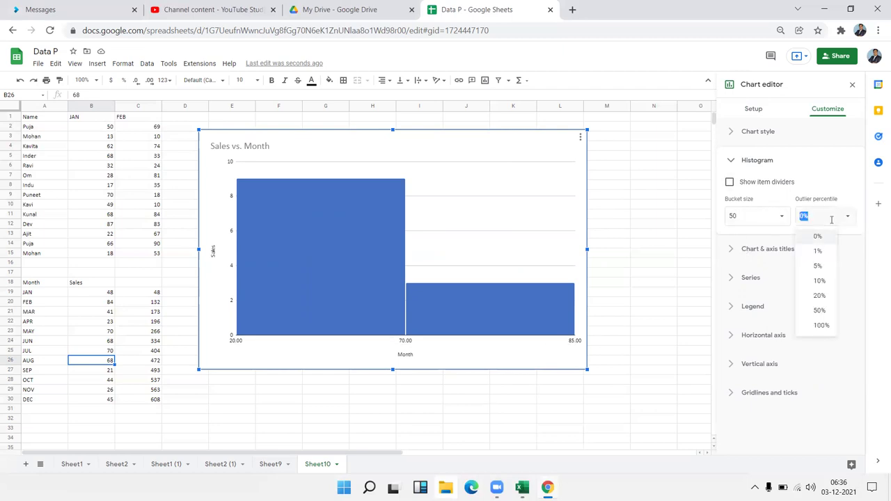
{"action": "left_click", "coordinate": [781, 218]}
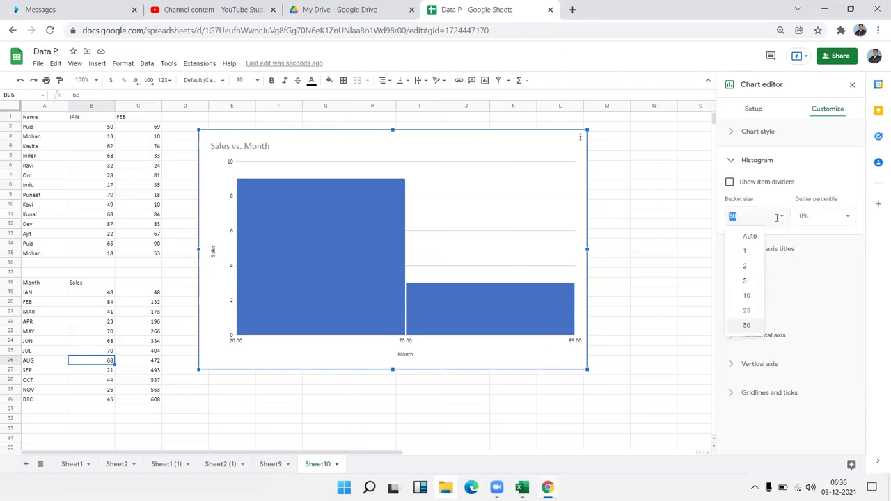
{"action": "left_click", "coordinate": [744, 268]}
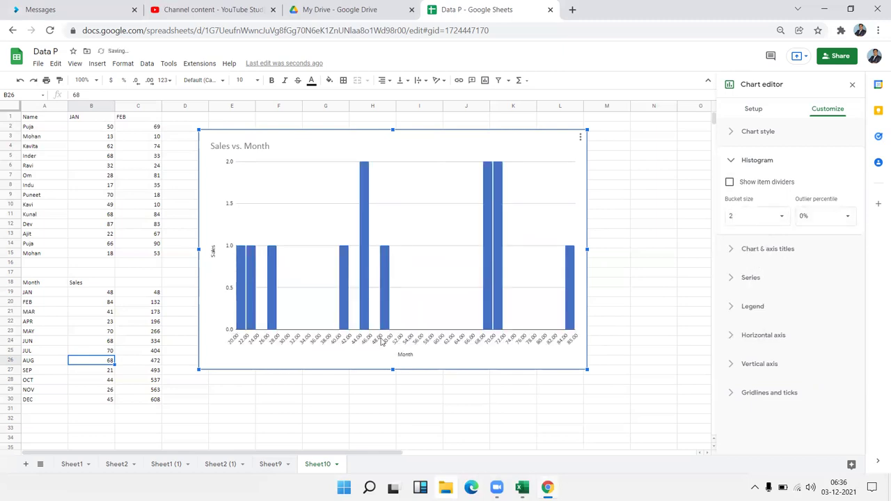
Set the outlier percentile to 10% and the bucket size to 10.
{"action": "left_click", "coordinate": [830, 224]}
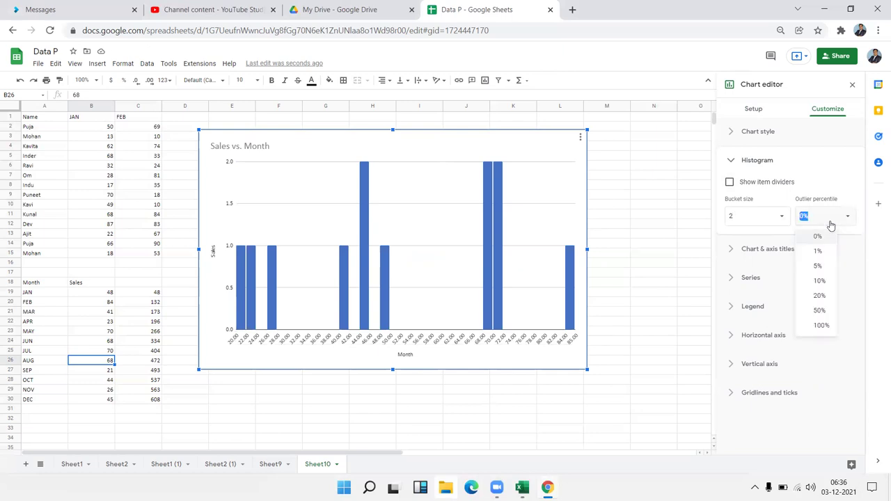
{"action": "left_click", "coordinate": [830, 312]}
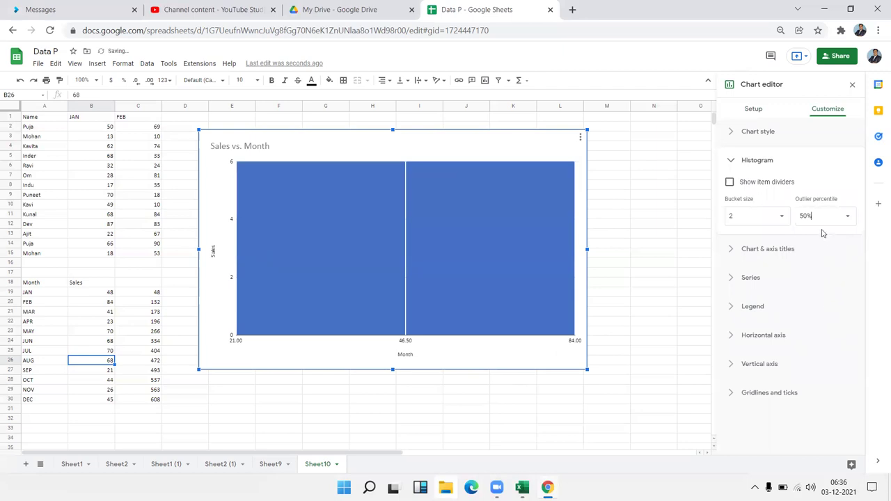
{"action": "left_click", "coordinate": [853, 221]}
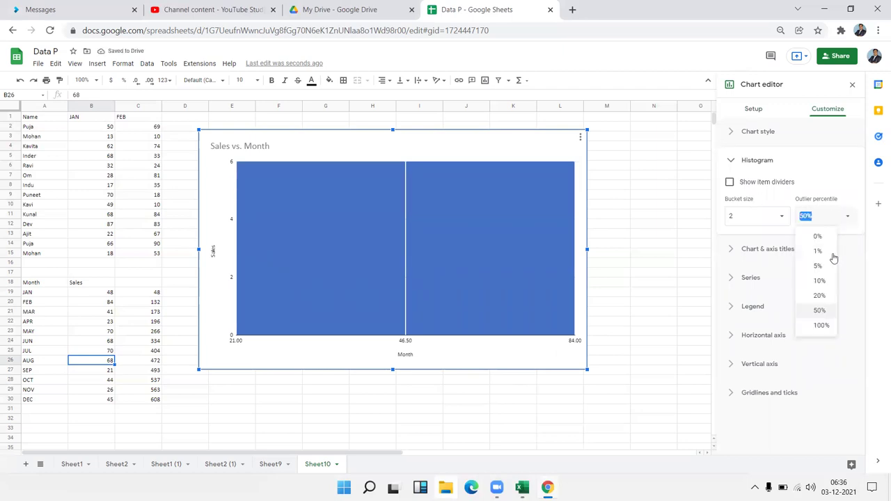
{"action": "left_click", "coordinate": [820, 281]}
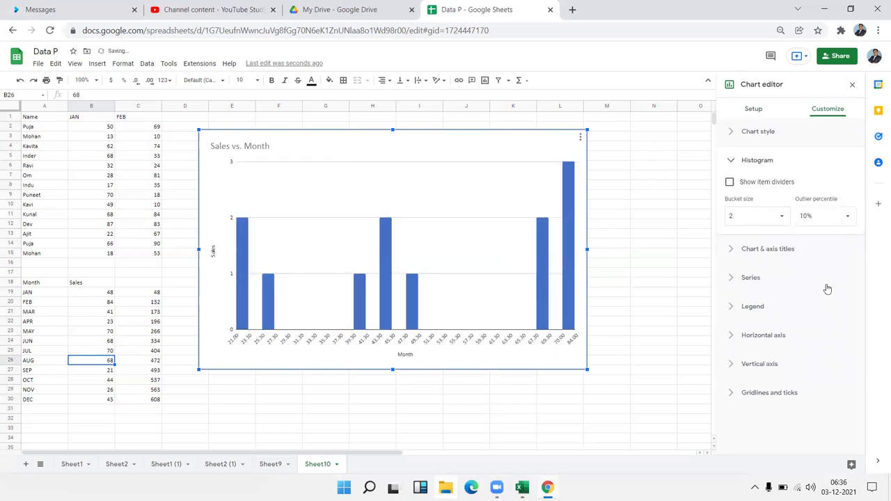
{"action": "left_click", "coordinate": [848, 221]}
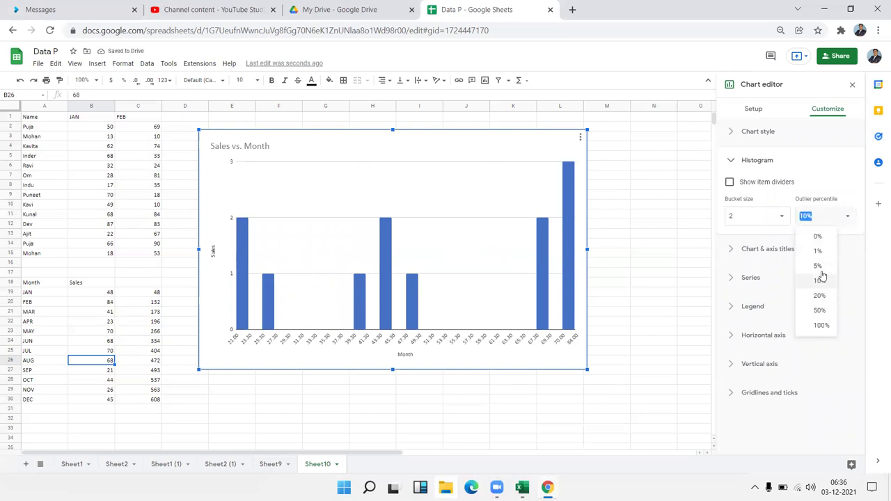
{"action": "left_click", "coordinate": [752, 216]}
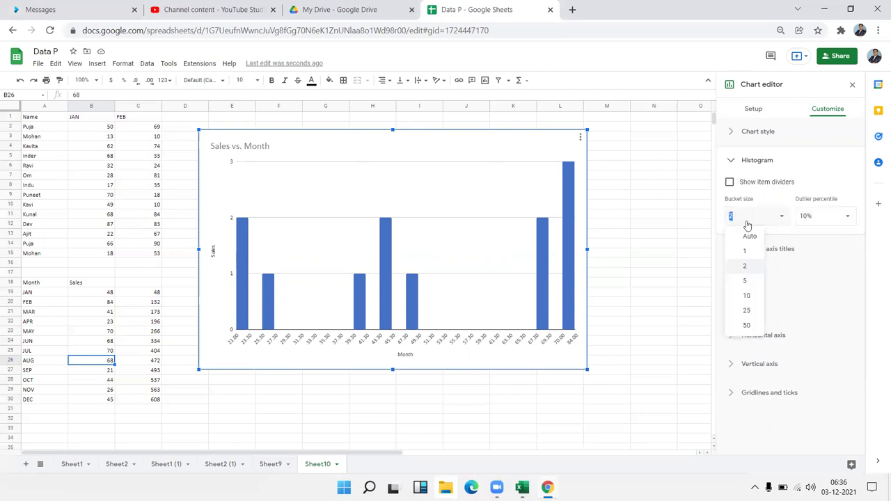
{"action": "type", "text": "10"}
{"action": "key", "text": "Return"}
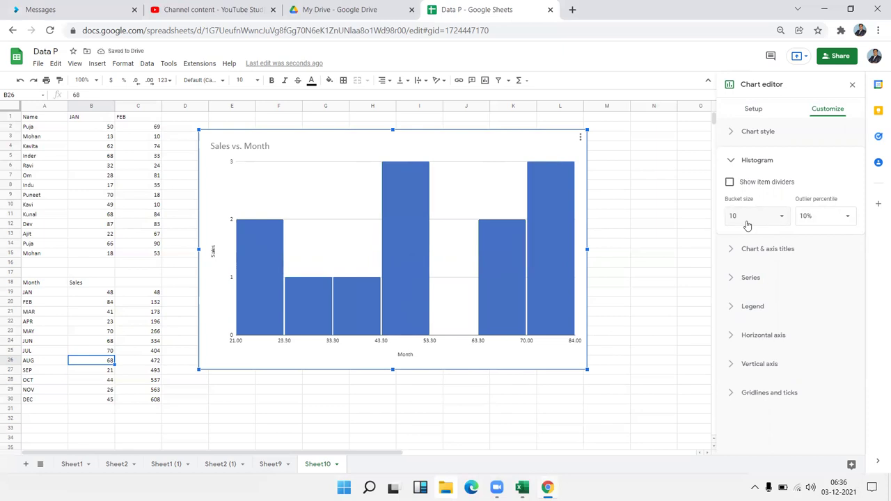
Toggle Show item dividers on and off, leaving it off.
{"action": "left_click", "coordinate": [758, 188]}
{"action": "left_click", "coordinate": [758, 188]}
{"action": "left_click", "coordinate": [758, 188]}
{"action": "left_click", "coordinate": [758, 188]}
Browse the title, legend and horizontal axis sections, then close the editor and delete the histogram.
{"action": "left_click", "coordinate": [736, 249]}
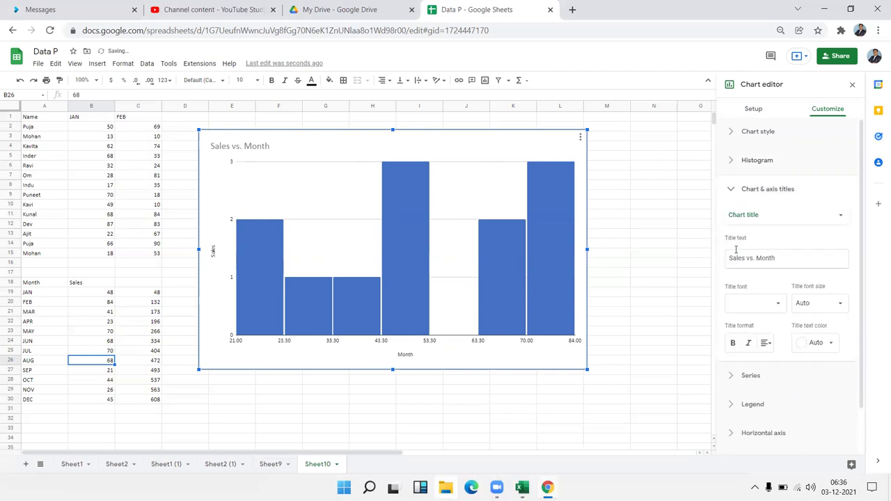
{"action": "left_click", "coordinate": [733, 191]}
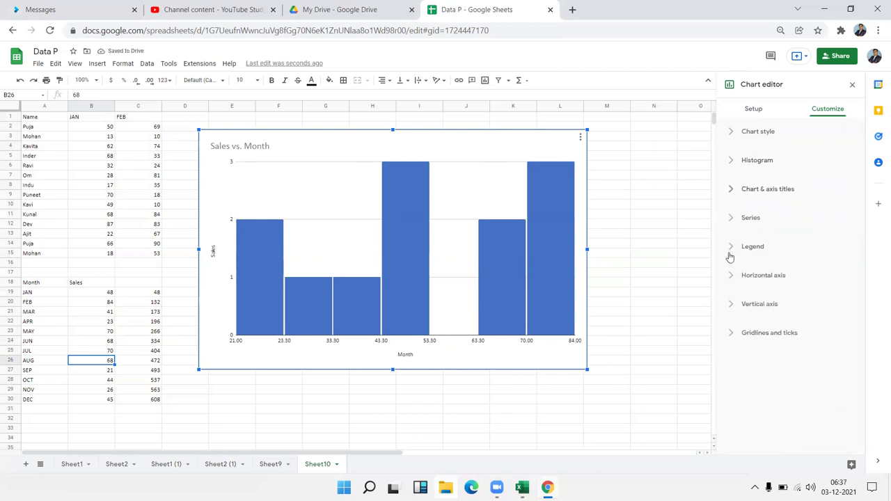
{"action": "left_click", "coordinate": [732, 249]}
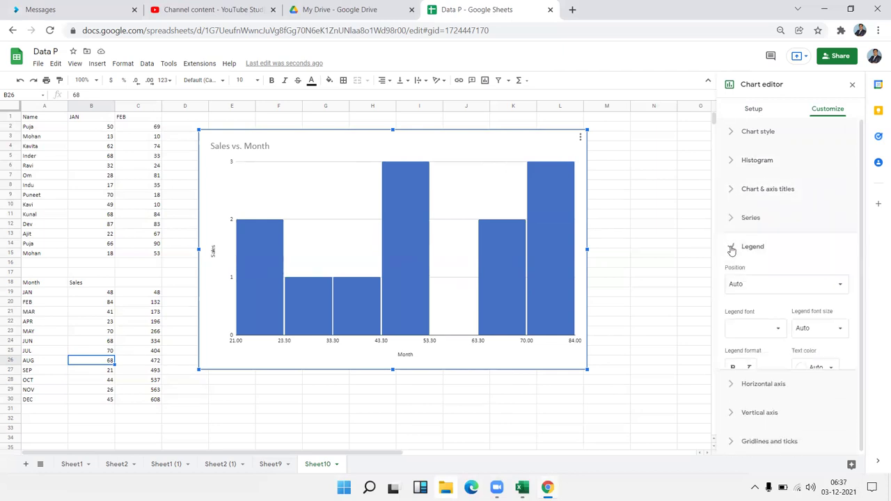
{"action": "left_click", "coordinate": [731, 249]}
{"action": "left_click", "coordinate": [728, 277]}
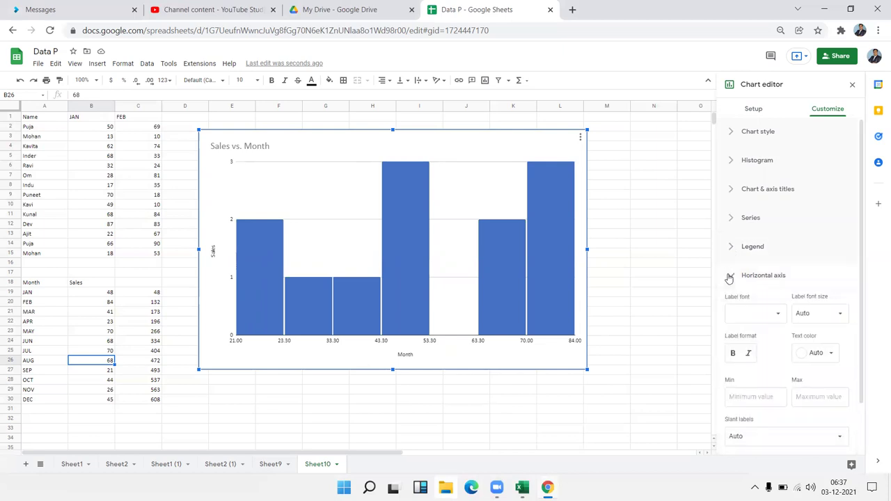
{"action": "left_click", "coordinate": [729, 277]}
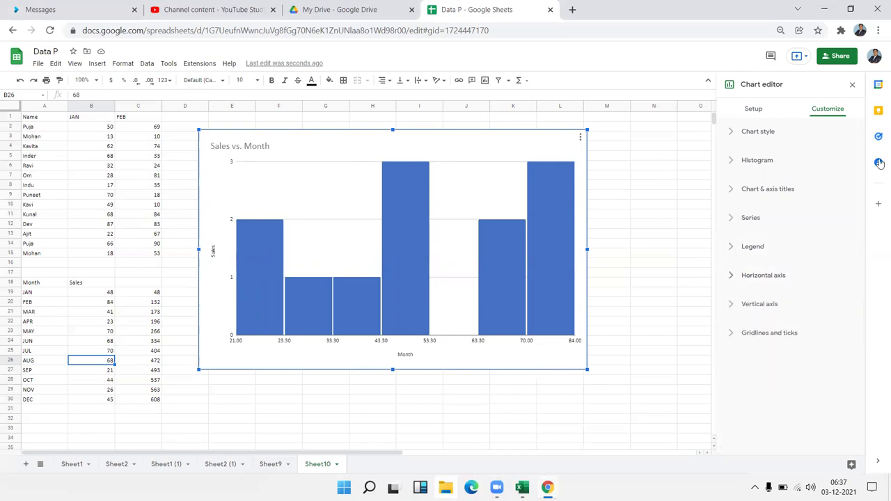
{"action": "left_click", "coordinate": [852, 85]}
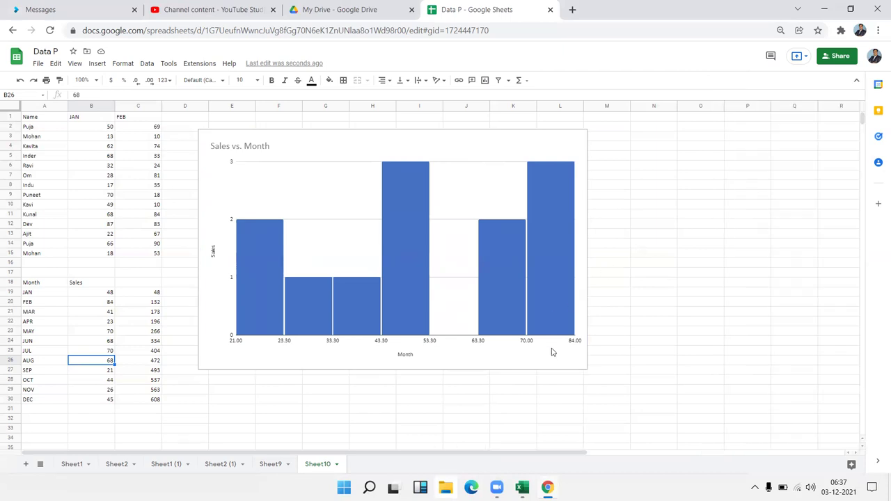
{"action": "key", "text": "Delete"}
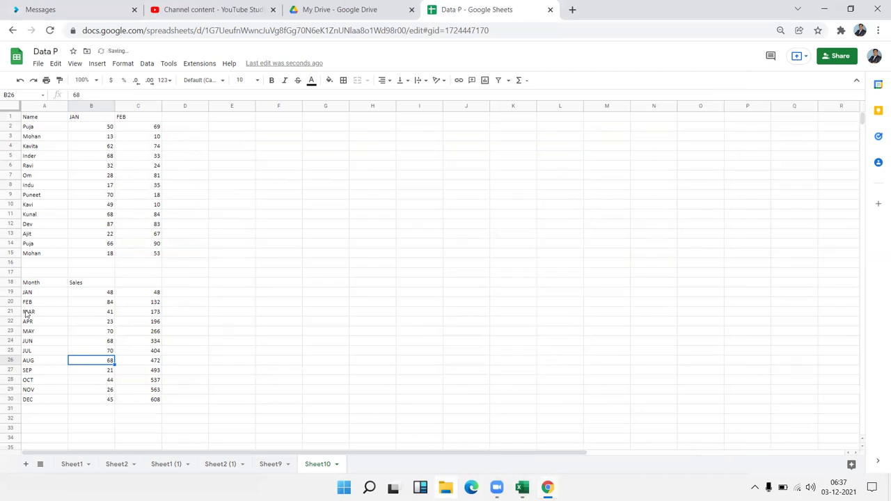
Select the Month/Sales data A18:B30 and insert a chart.
{"action": "left_click", "coordinate": [40, 285]}
{"action": "left_click_drag", "start_coordinate": [62, 298], "coordinate": [89, 401]}
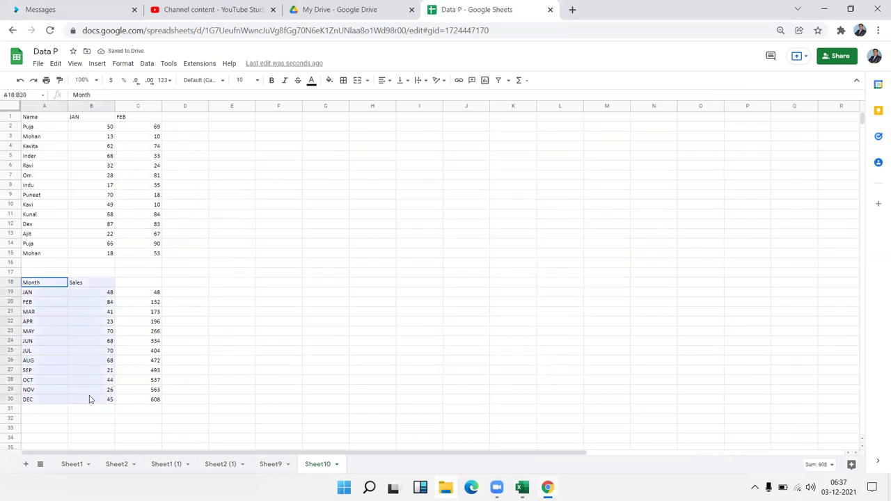
{"action": "left_click", "coordinate": [97, 63]}
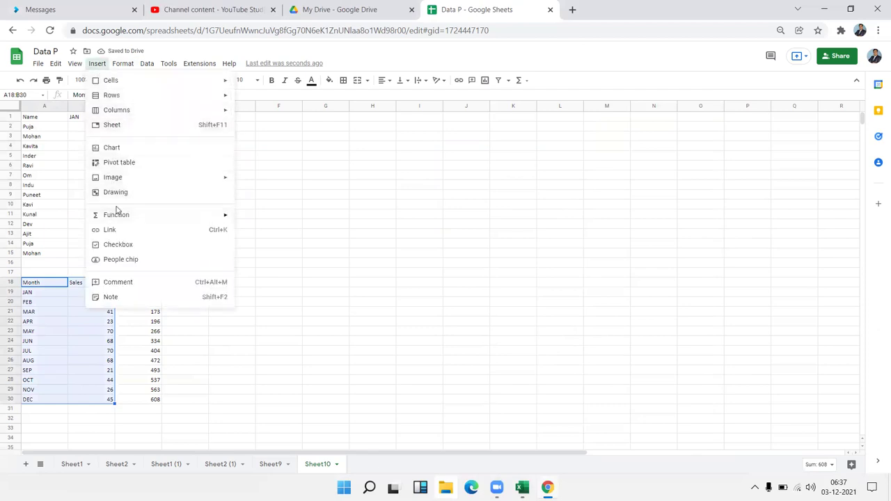
{"action": "left_click", "coordinate": [112, 147]}
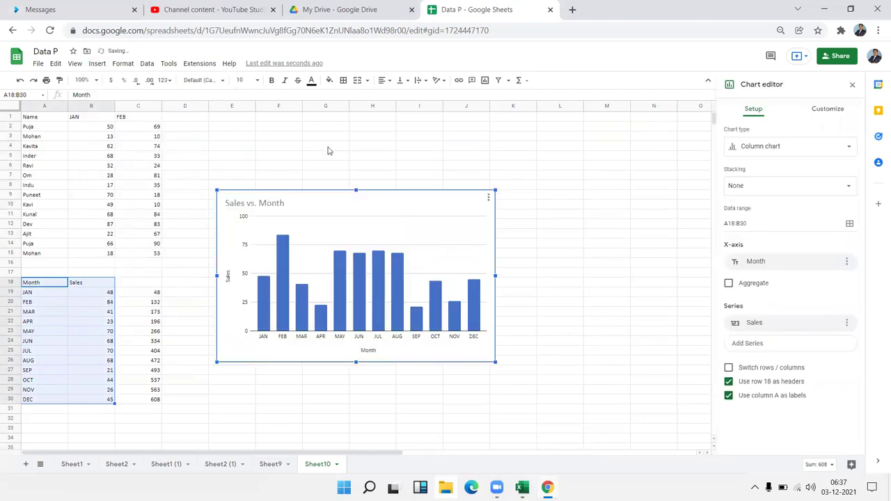
Change the new chart to a Radar chart and enlarge it.
{"action": "left_click", "coordinate": [785, 154]}
{"action": "scroll", "coordinate": [805, 292], "scroll_direction": "down", "scroll_amount": 5}
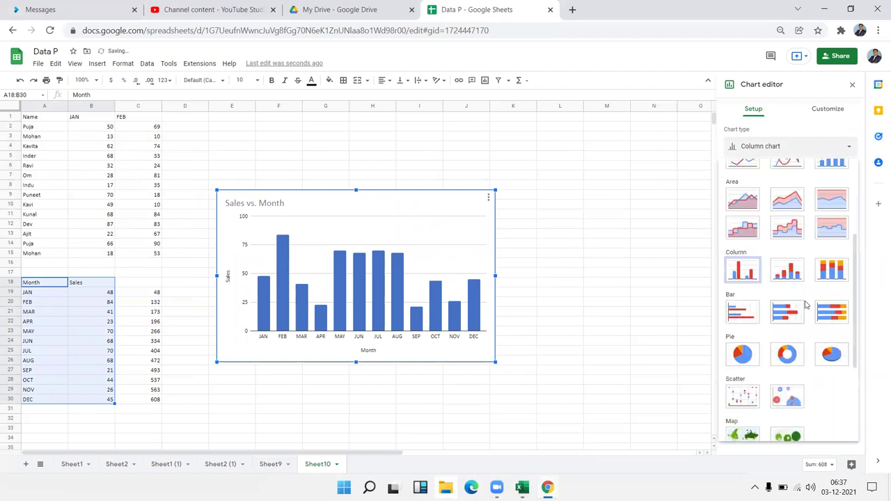
{"action": "scroll", "coordinate": [805, 304], "scroll_direction": "down", "scroll_amount": 5}
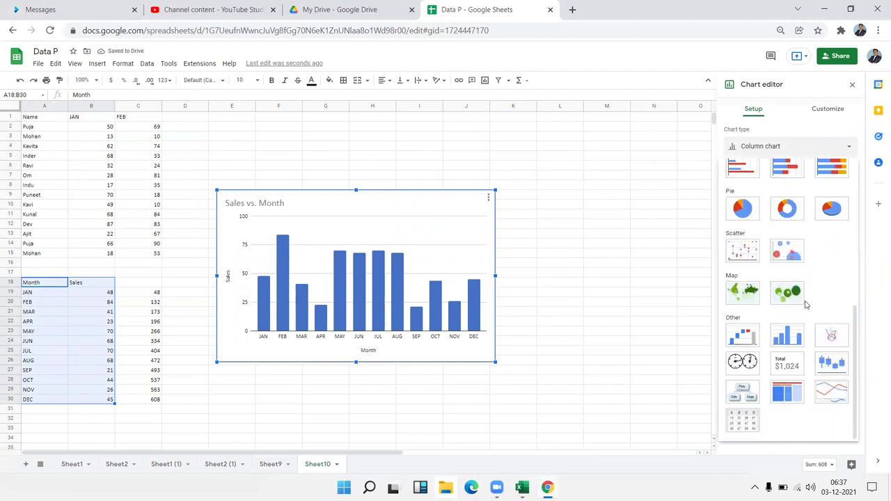
{"action": "left_click", "coordinate": [828, 341]}
{"action": "left_click_drag", "start_coordinate": [492, 359], "coordinate": [568, 406]}
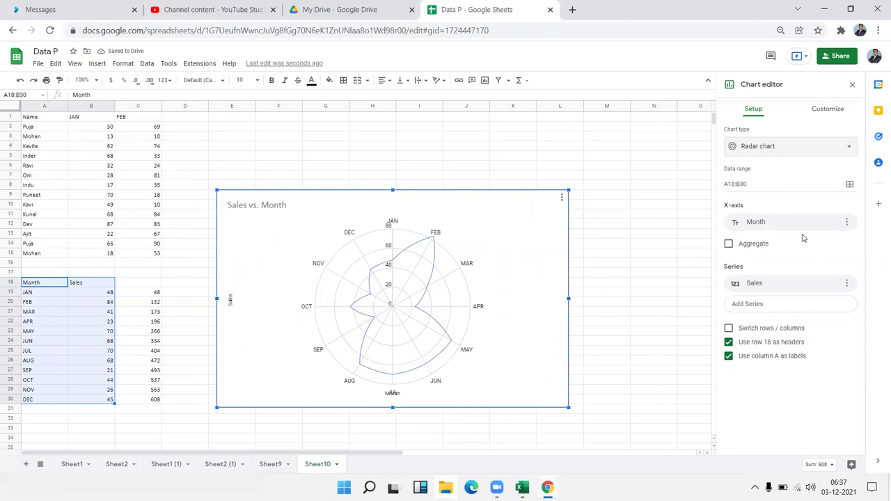
Switch the chart type to Gauge chart, giving one dial per month.
{"action": "left_click", "coordinate": [785, 147]}
{"action": "scroll", "coordinate": [854, 385], "scroll_direction": "down", "scroll_amount": 5}
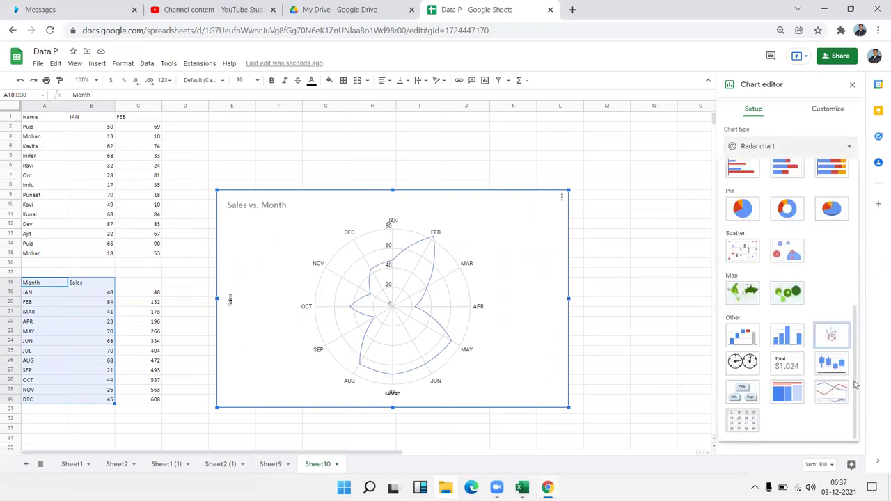
{"action": "left_click", "coordinate": [742, 362]}
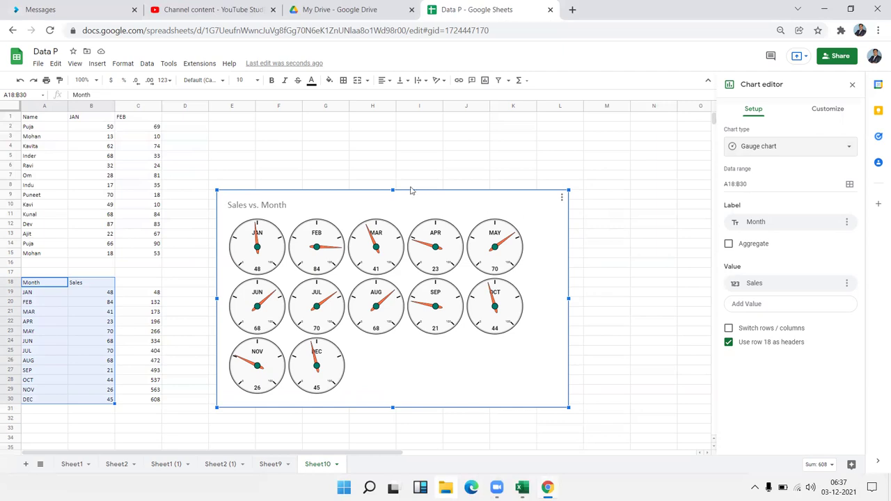
Delete the monthly gauge chart from Sheet10.
{"action": "left_click", "coordinate": [418, 167]}
{"action": "left_click", "coordinate": [558, 286]}
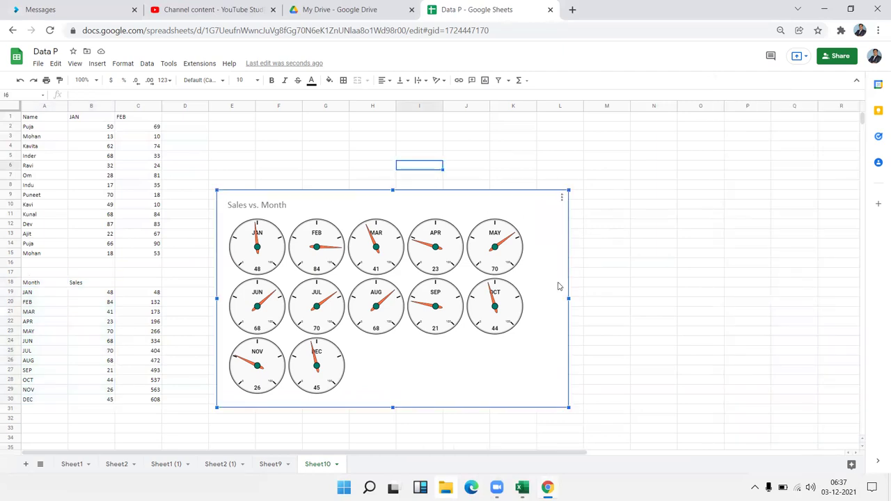
{"action": "key", "text": "Delete"}
Clear the running totals in C19:C30, ending with the cursor at A31.
{"action": "left_click", "coordinate": [110, 354]}
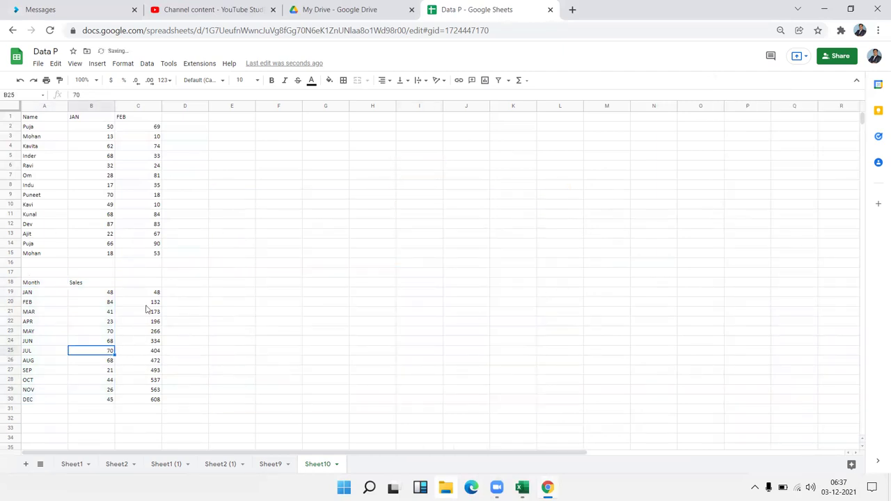
{"action": "left_click_drag", "start_coordinate": [151, 293], "coordinate": [160, 293]}
{"action": "left_click", "coordinate": [159, 292]}
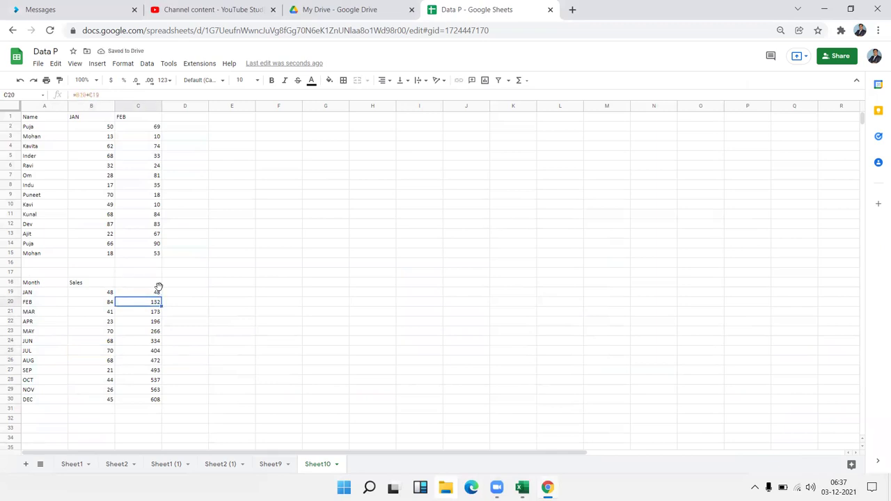
{"action": "key", "text": "ctrl+shift+Down"}
{"action": "key", "text": "Delete"}
{"action": "key", "text": "Left"}
{"action": "key", "text": "ctrl+Down"}
{"action": "key", "text": "Left"}
{"action": "key", "text": "Down"}
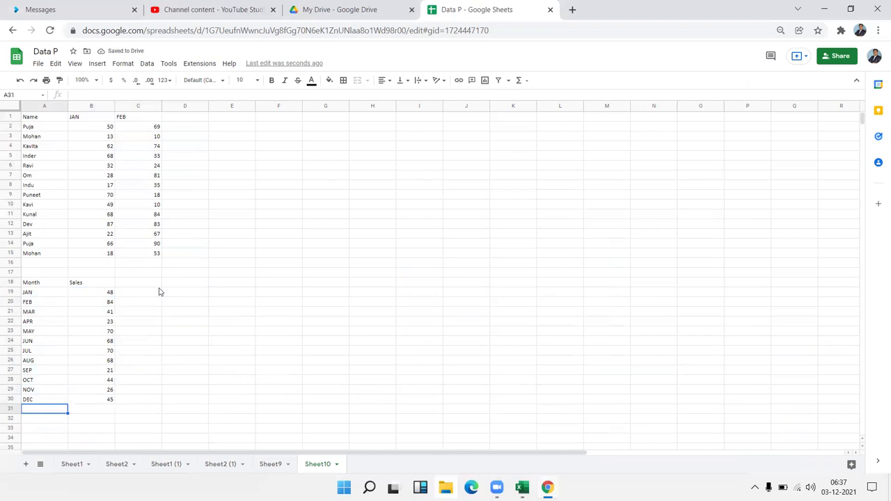
Enter the year 2021 in cell D18.
{"action": "key", "text": "Right"}
{"action": "key", "text": "Right"}
{"action": "key", "text": "Up"}
{"action": "key", "text": "Up"}
{"action": "key", "text": "Up"}
{"action": "key", "text": "Up"}
{"action": "key", "text": "Up"}
{"action": "key", "text": "Up"}
{"action": "key", "text": "Up"}
{"action": "key", "text": "Up"}
{"action": "key", "text": "Up"}
{"action": "key", "text": "Up"}
{"action": "key", "text": "Up"}
{"action": "key", "text": "Right"}
{"action": "key", "text": "Up"}
{"action": "type", "text": "Tota"}
{"action": "key", "text": "Escape"}
{"action": "type", "text": "2021"}
{"action": "key", "text": "Tab"}
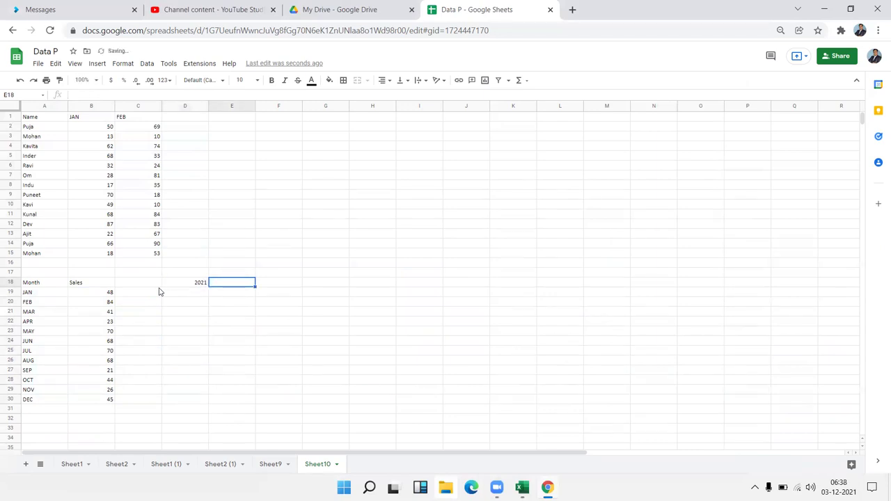
Add the headers Year and Sales in D17 and E17.
{"action": "key", "text": "Return"}
{"action": "key", "text": "Escape"}
{"action": "key", "text": "Up"}
{"action": "key", "text": "Left"}
{"action": "type", "text": "Y"}
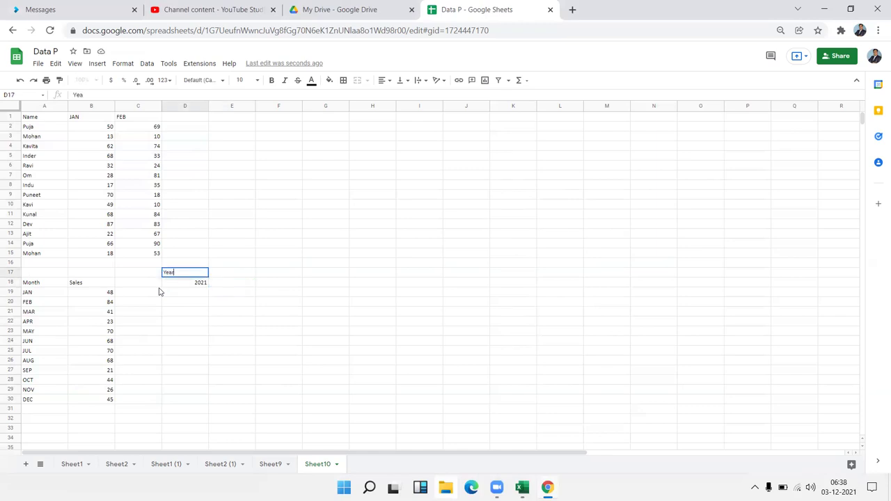
{"action": "key", "text": "Tab"}
{"action": "type", "text": "Sales"}
{"action": "key", "text": "Return"}
Put the yearly total =SUM(B19:B30), giving 608, in E18.
{"action": "key", "text": "Left"}
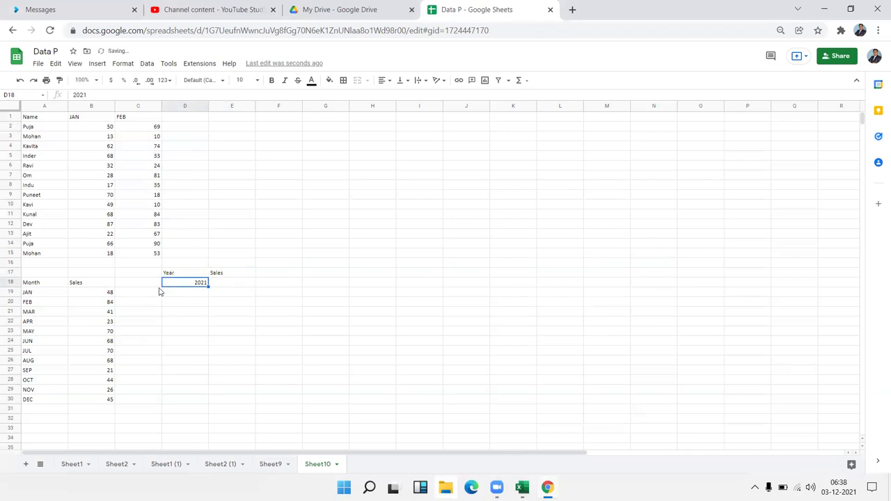
{"action": "key", "text": "Right"}
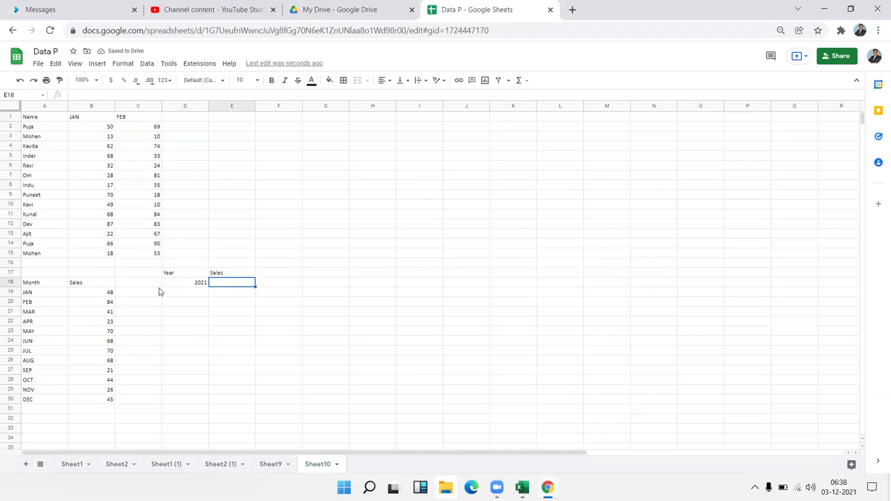
{"action": "type", "text": "=sum"}
{"action": "key", "text": "Tab"}
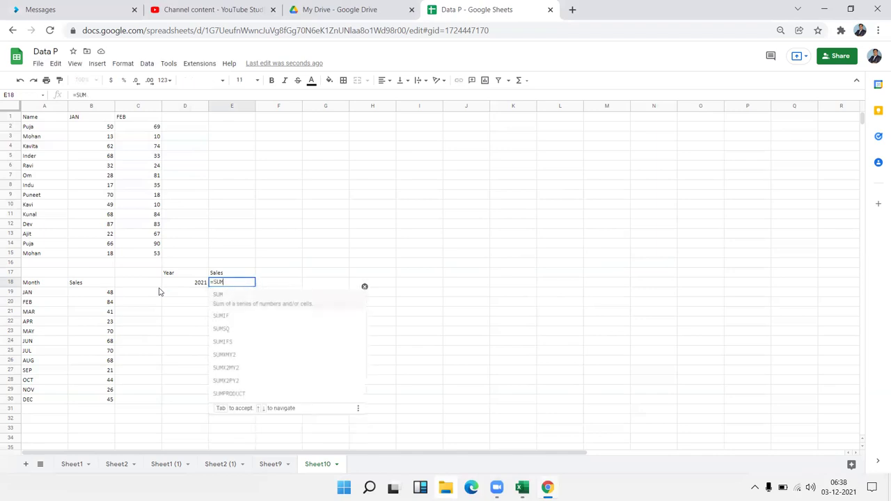
{"action": "key", "text": "Left"}
{"action": "key", "text": "Left"}
{"action": "key", "text": "Left"}
{"action": "key", "text": "Down"}
{"action": "key", "text": "ctrl+shift+Down"}
{"action": "key", "text": "Return"}
Re-enter the year in D18 so 2021 is stored as text.
{"action": "key", "text": "Up"}
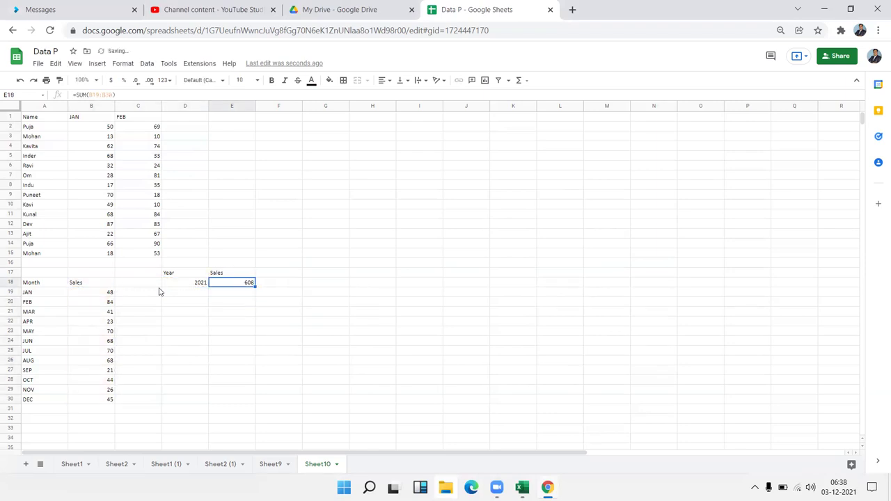
{"action": "key", "text": "Up"}
{"action": "key", "text": "Left"}
{"action": "key", "text": "Down"}
{"action": "key", "text": "Up"}
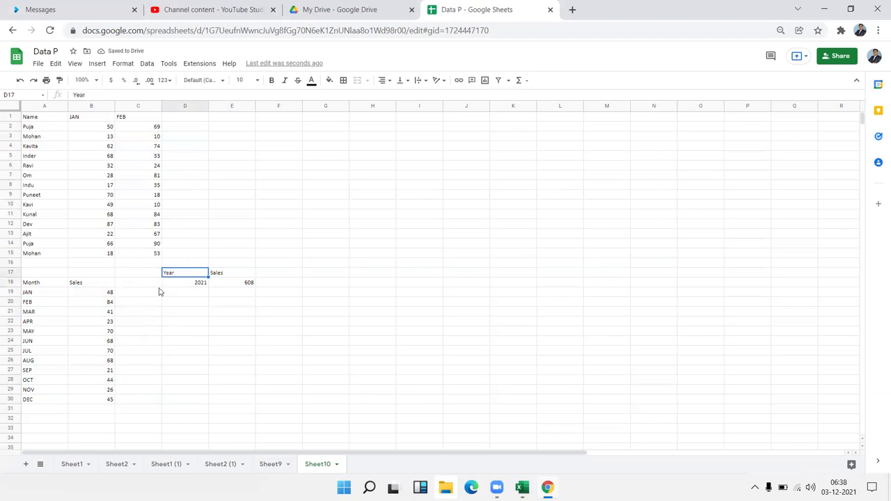
{"action": "key", "text": "shift+Right"}
{"action": "key", "text": "shift+Down"}
{"action": "key", "text": "Down"}
{"action": "key", "text": "Up"}
{"action": "key", "text": "Down"}
{"action": "key", "text": "BackSpace"}
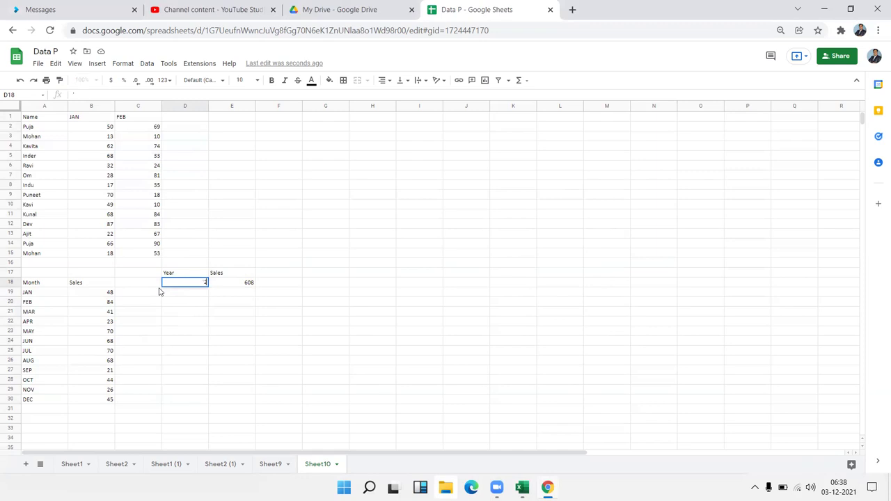
{"action": "type", "text": "2021"}
{"action": "key", "text": "Return"}
Select the Year/Sales table D17:E18.
{"action": "key", "text": "Up"}
{"action": "key", "text": "Up"}
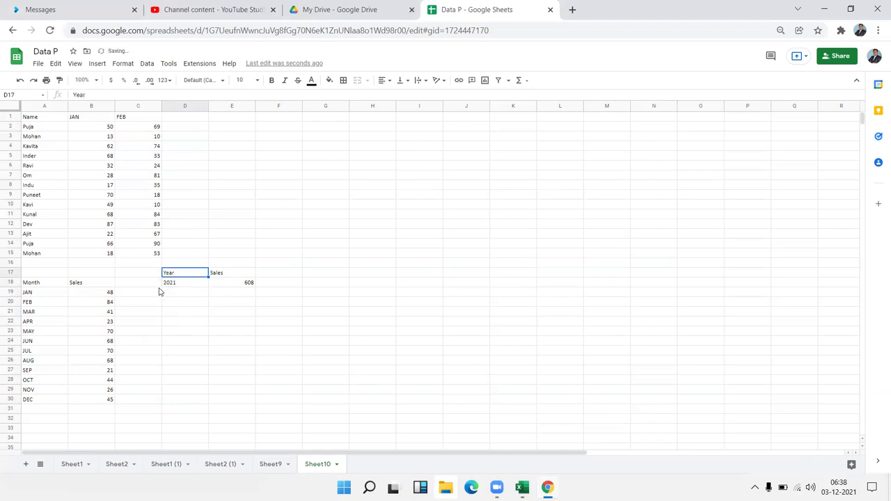
{"action": "key", "text": "shift+Right"}
{"action": "key", "text": "shift+Down"}
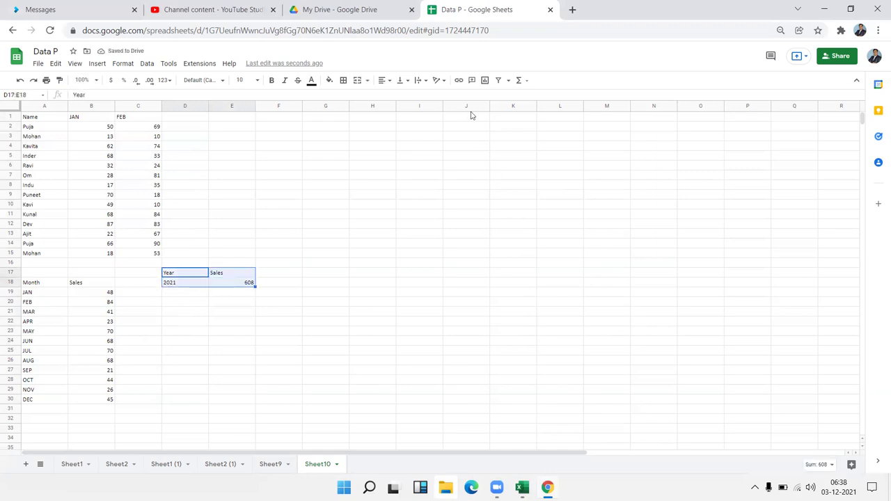
Insert a chart from D17:E18 and make it a Gauge chart showing 2021's 608.
{"action": "left_click", "coordinate": [120, 64]}
{"action": "mouse_move", "coordinate": [147, 63]}
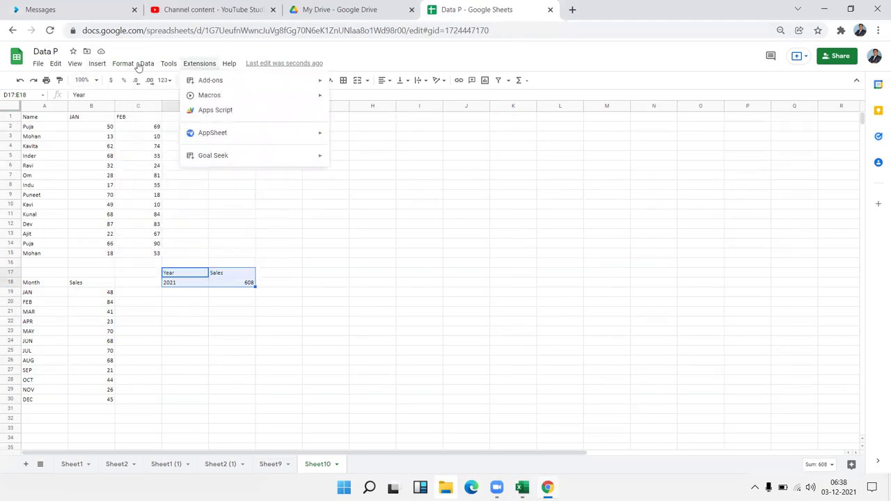
{"action": "mouse_move", "coordinate": [96, 63]}
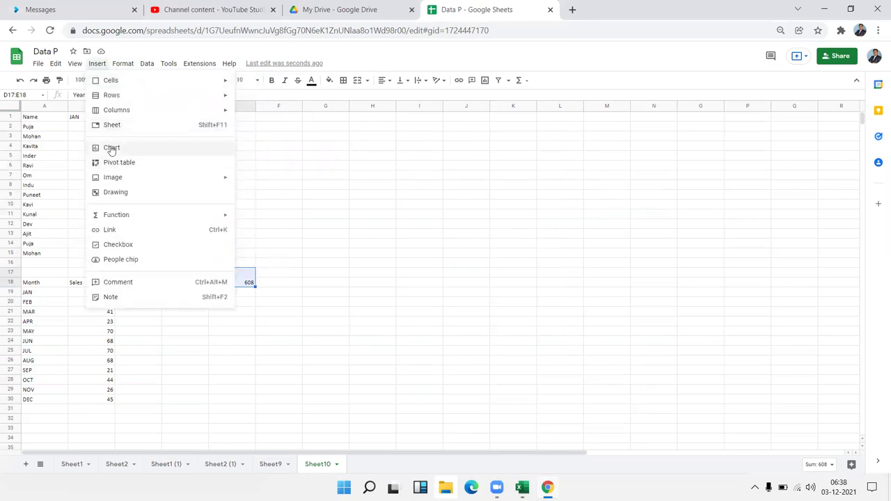
{"action": "left_click", "coordinate": [111, 148]}
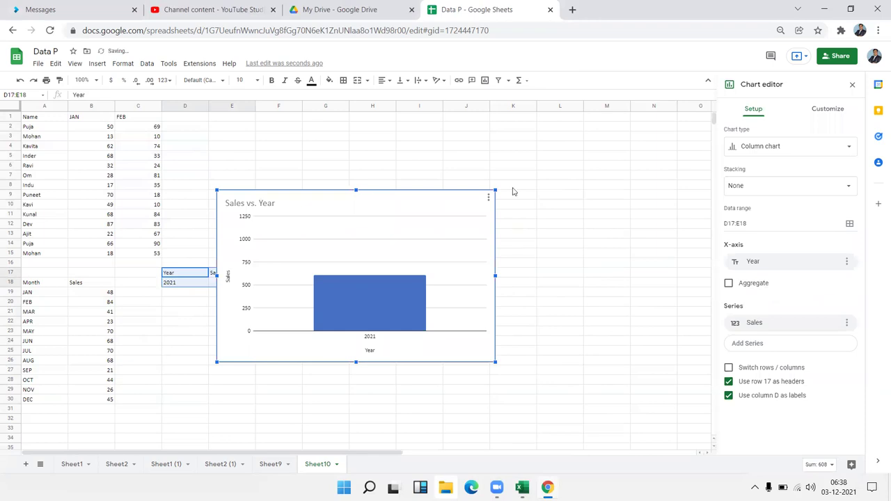
{"action": "left_click", "coordinate": [777, 153]}
{"action": "scroll", "coordinate": [789, 339], "scroll_direction": "down", "scroll_amount": 5}
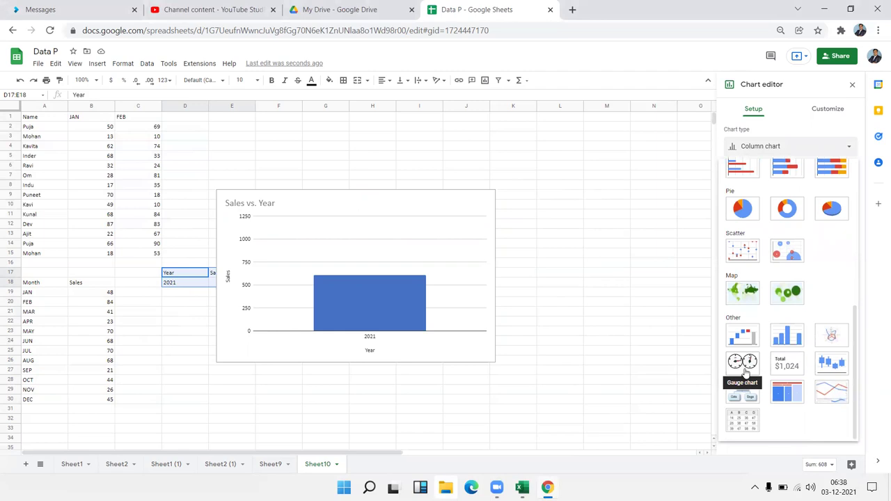
{"action": "left_click", "coordinate": [743, 362]}
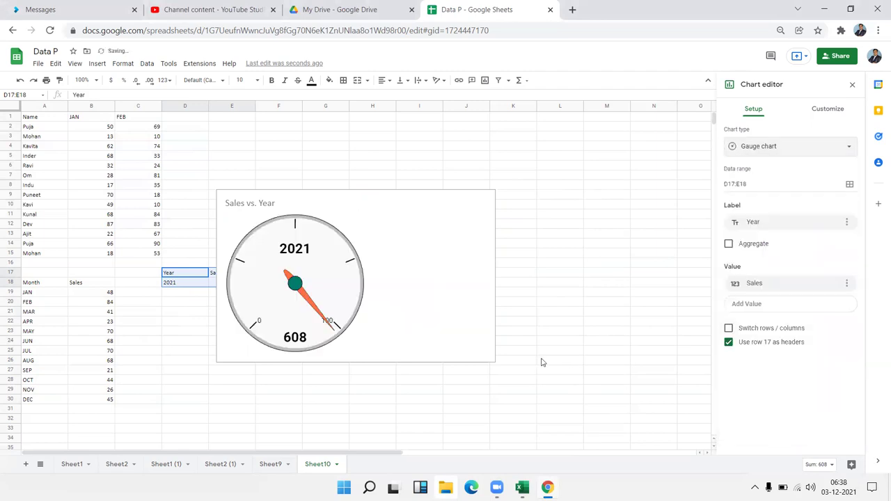
{"action": "left_click", "coordinate": [403, 236]}
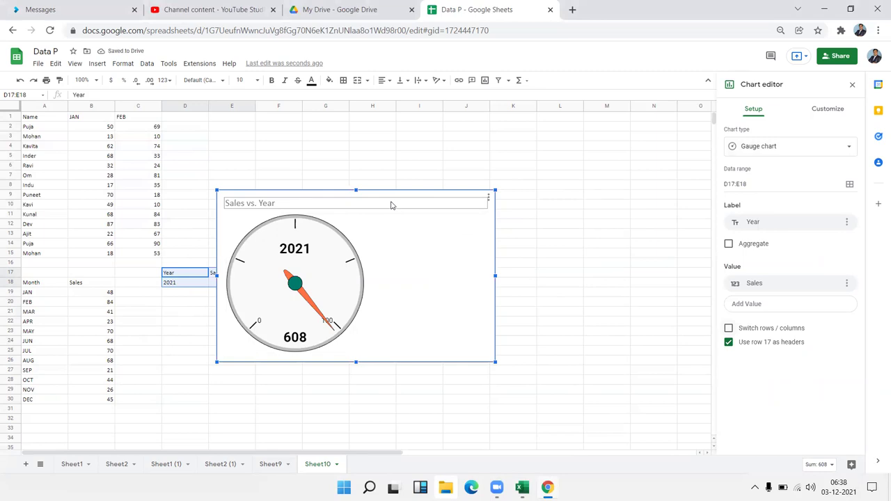
Move the gauge chart right, clear of the Year/Sales table.
{"action": "double_click", "coordinate": [391, 204]}
{"action": "left_click_drag", "start_coordinate": [443, 340], "coordinate": [499, 320]}
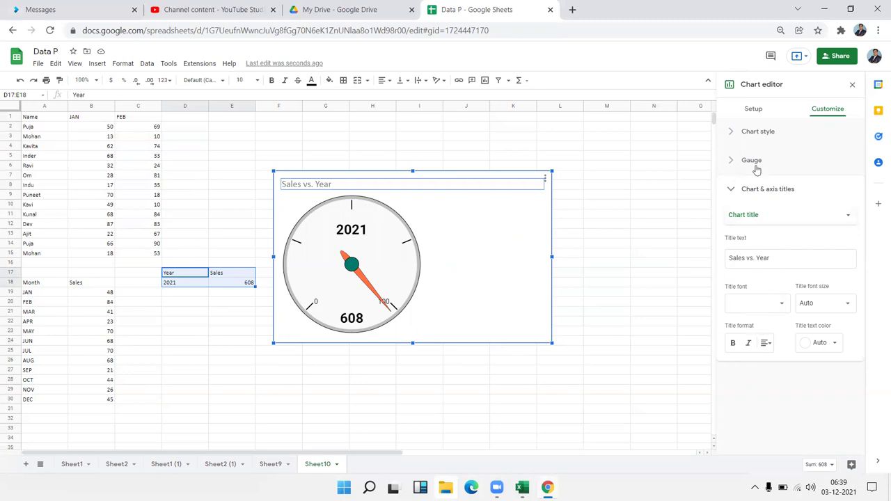
{"action": "left_click", "coordinate": [754, 111]}
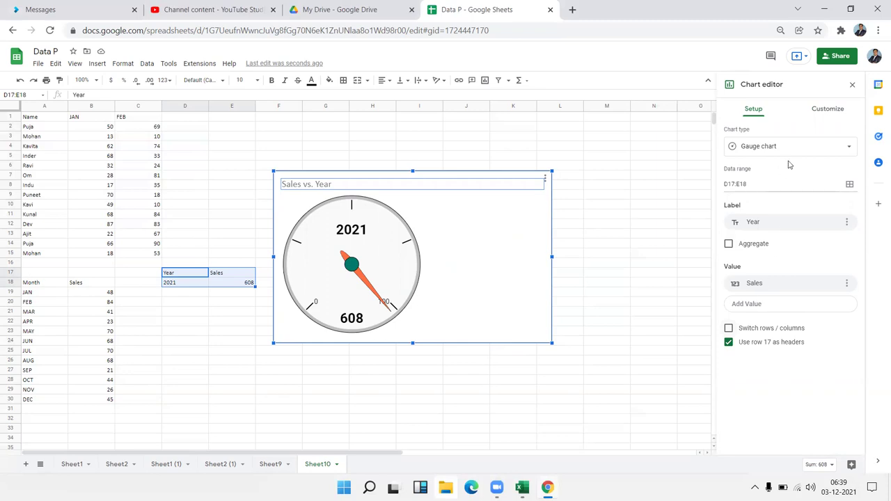
Expand the Customize tab's Gauge section showing the 0–100 range and colour limits.
{"action": "left_click", "coordinate": [824, 112]}
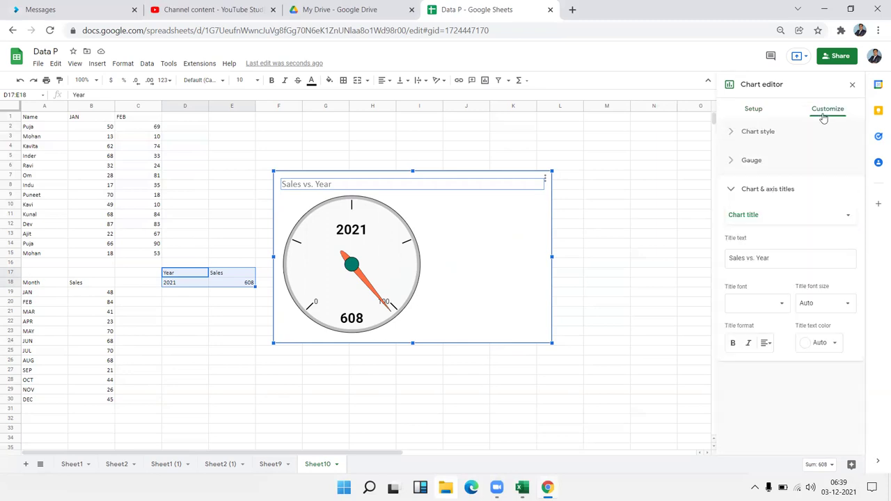
{"action": "left_click", "coordinate": [727, 166]}
{"action": "left_click", "coordinate": [727, 166]}
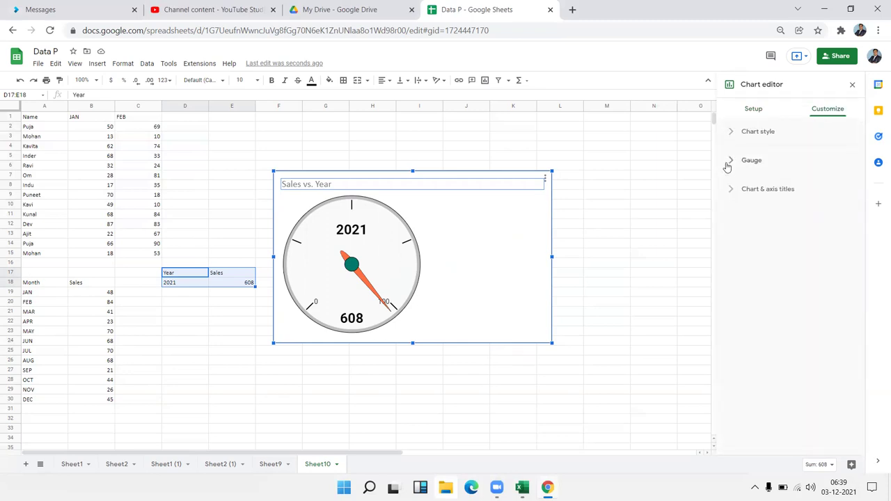
{"action": "left_click", "coordinate": [731, 138]}
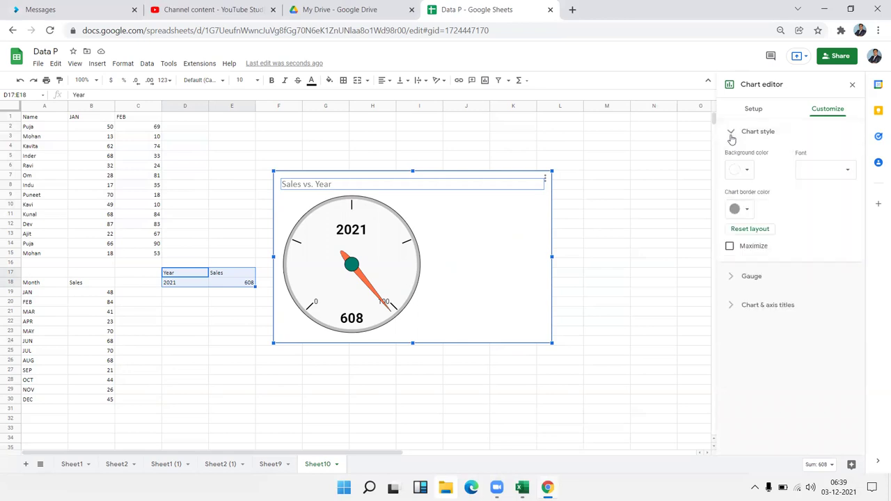
{"action": "left_click", "coordinate": [731, 136]}
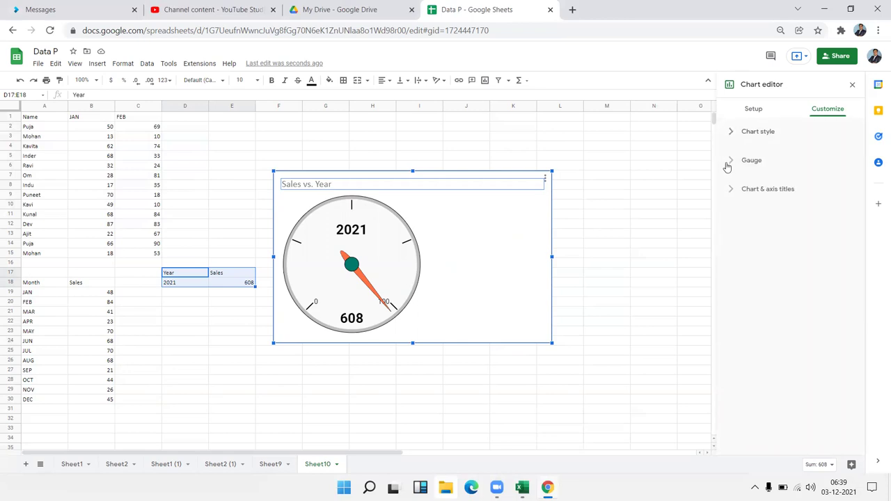
{"action": "left_click", "coordinate": [729, 163]}
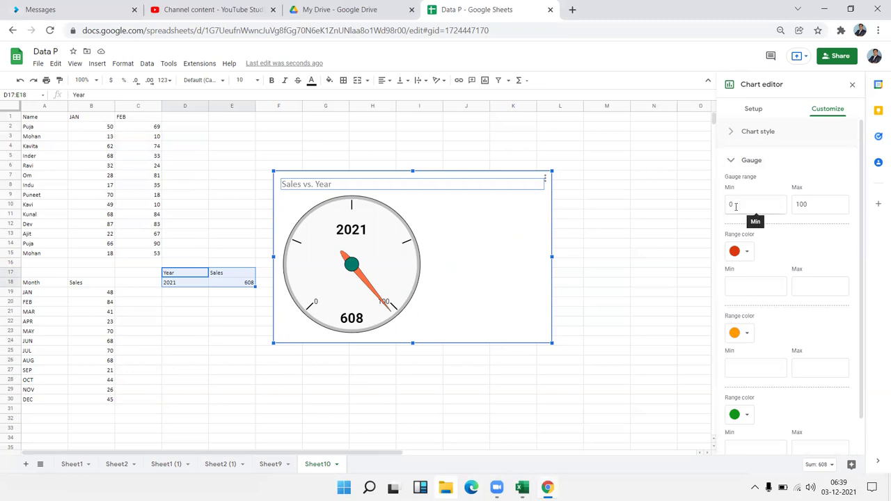
Change the gauge range Max from 100 to 1000 so the dial runs 0–1000.
{"action": "left_click", "coordinate": [822, 213]}
{"action": "type", "text": "0"}
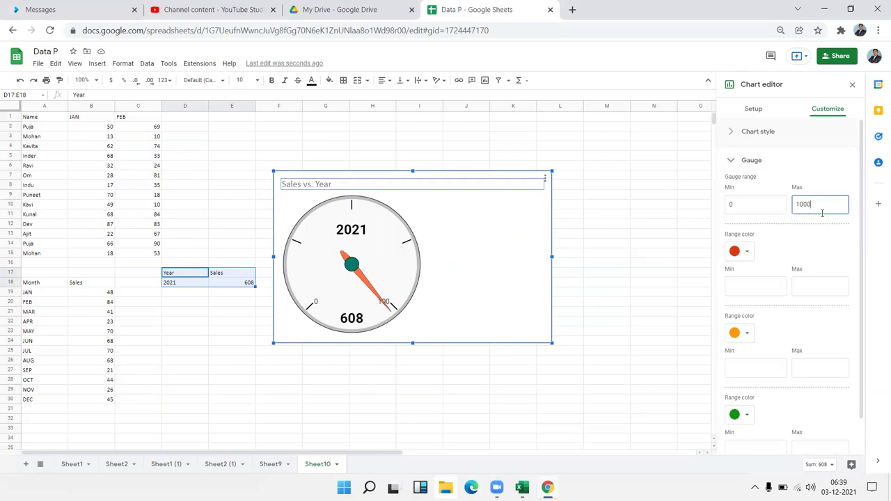
{"action": "left_click", "coordinate": [822, 218]}
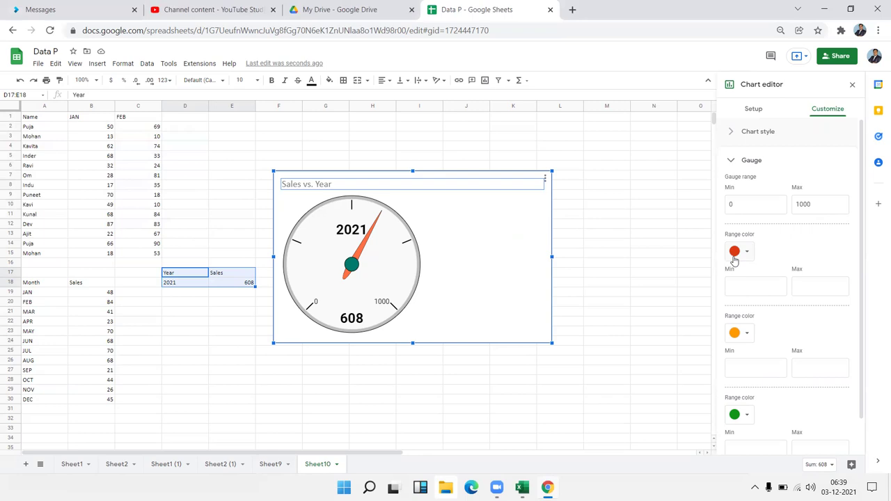
Set the red range color to Min 50 and Max 200.
{"action": "left_click", "coordinate": [742, 284]}
{"action": "type", "text": "50"}
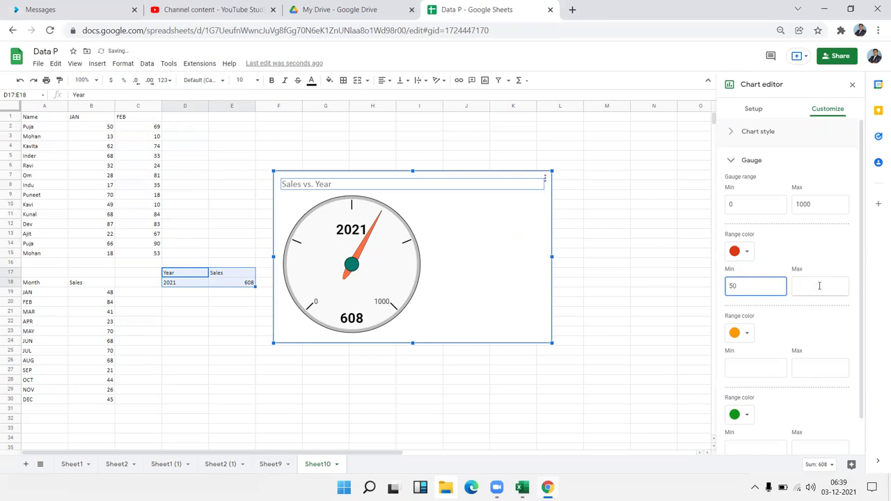
{"action": "left_click", "coordinate": [819, 287]}
{"action": "type", "text": "200"}
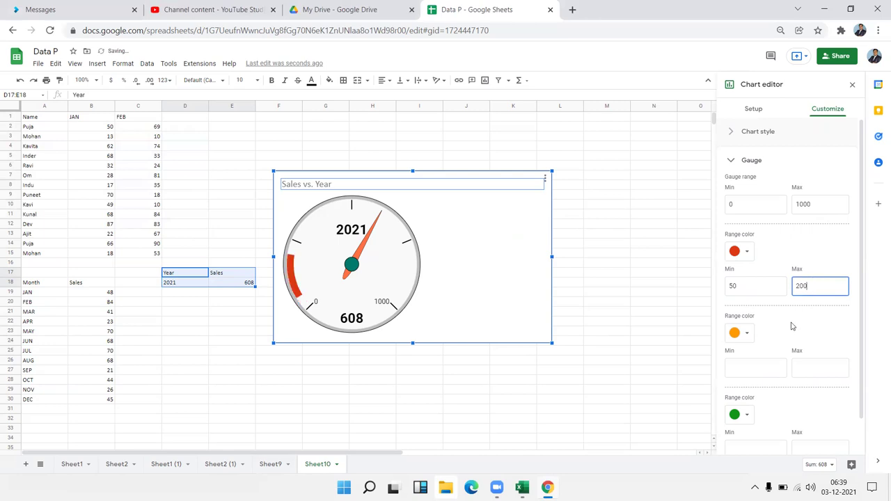
{"action": "left_click", "coordinate": [793, 327]}
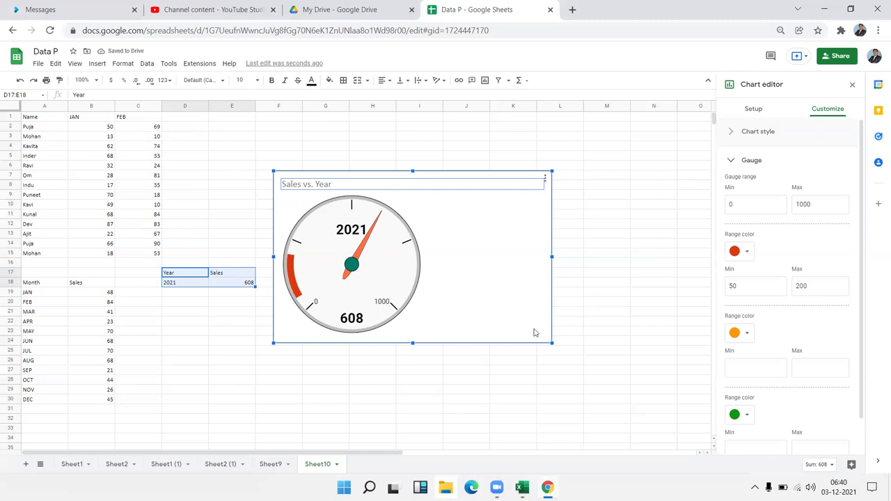
Set the orange range color to Min 205 and Max 500.
{"action": "left_click", "coordinate": [731, 367]}
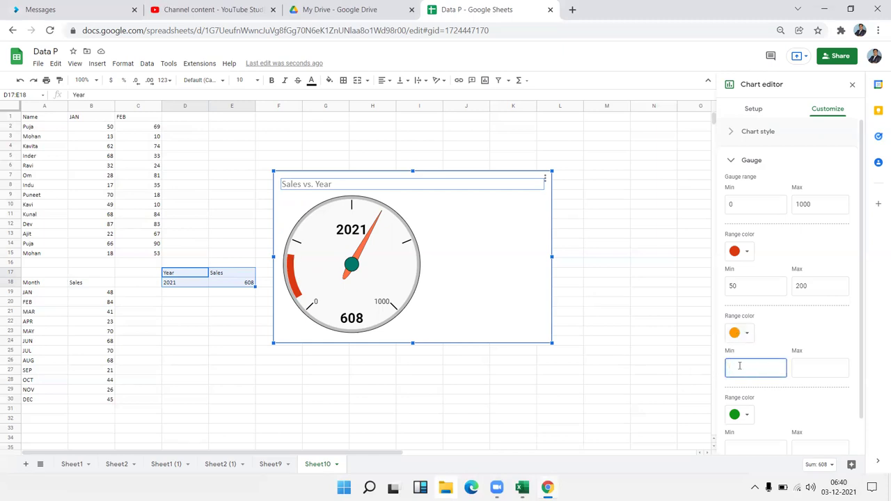
{"action": "type", "text": "205"}
{"action": "left_click", "coordinate": [838, 363]}
{"action": "type", "text": "00"}
{"action": "left_click", "coordinate": [807, 401]}
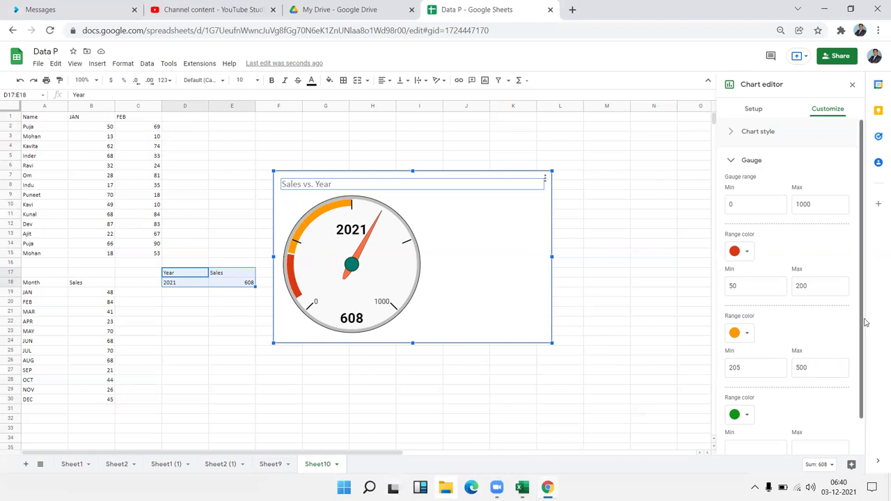
Set the green range color to Min 505 and Max 1000.
{"action": "left_click_drag", "start_coordinate": [863, 324], "coordinate": [864, 374]}
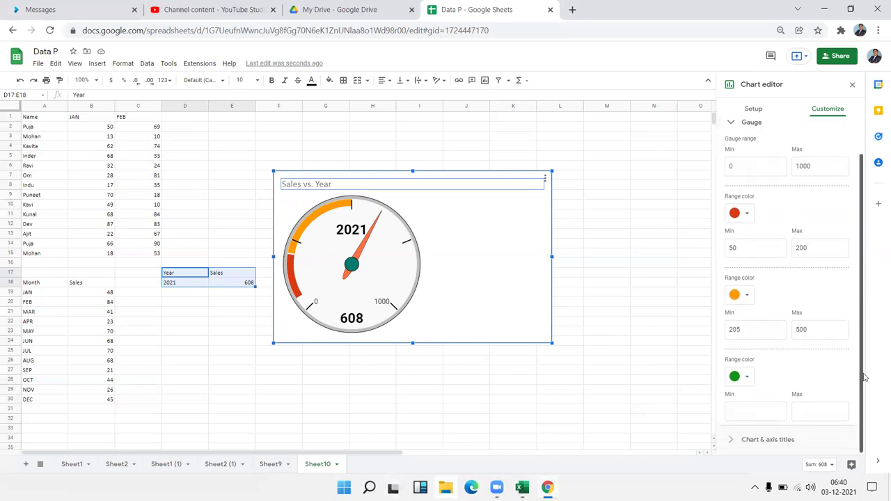
{"action": "left_click", "coordinate": [744, 411]}
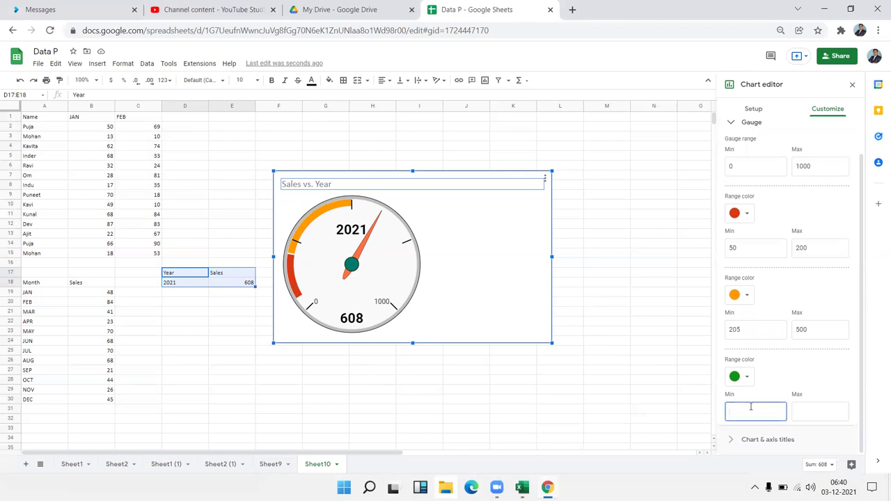
{"action": "type", "text": "505"}
{"action": "left_click", "coordinate": [809, 409]}
{"action": "type", "text": "100"}
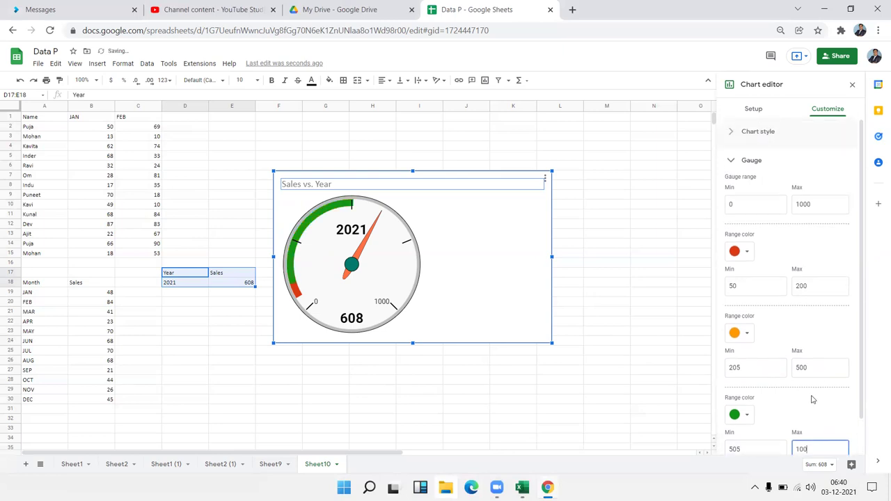
{"action": "left_click", "coordinate": [795, 376]}
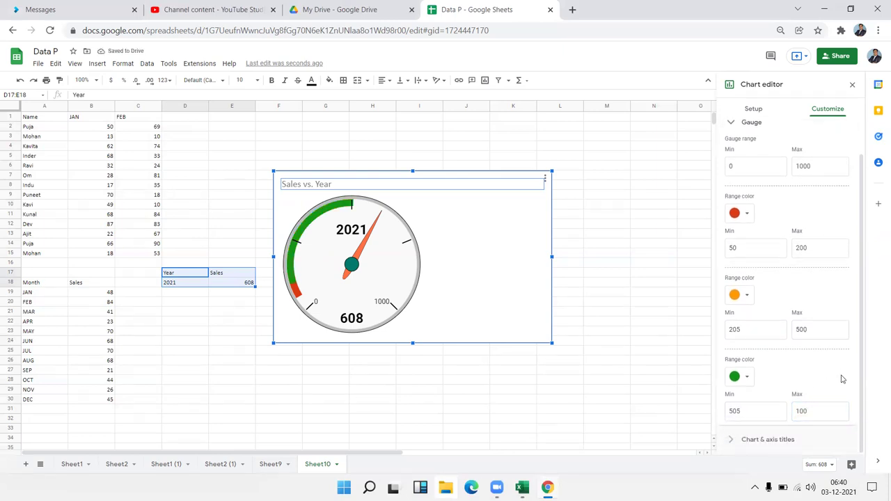
{"action": "left_click", "coordinate": [817, 411]}
{"action": "type", "text": "0"}
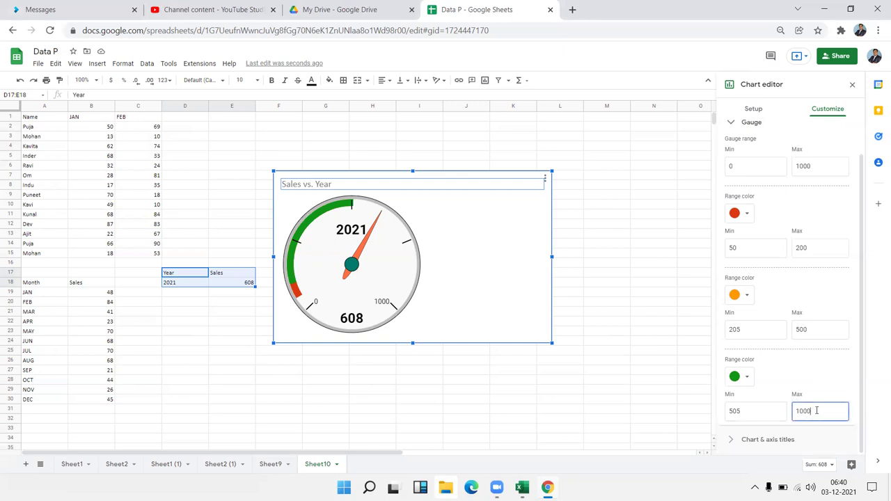
{"action": "left_click", "coordinate": [834, 374]}
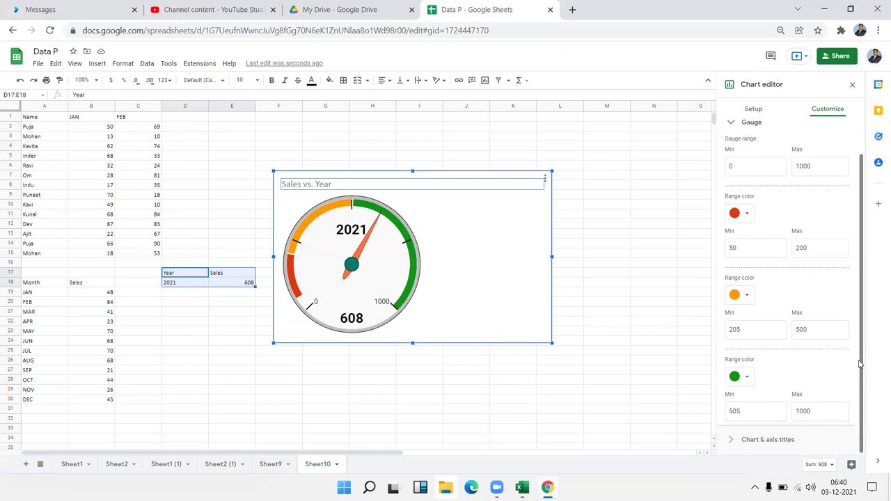
Expand the chart and axis title settings, then collapse the Gauge section.
{"action": "left_click_drag", "start_coordinate": [863, 370], "coordinate": [858, 426]}
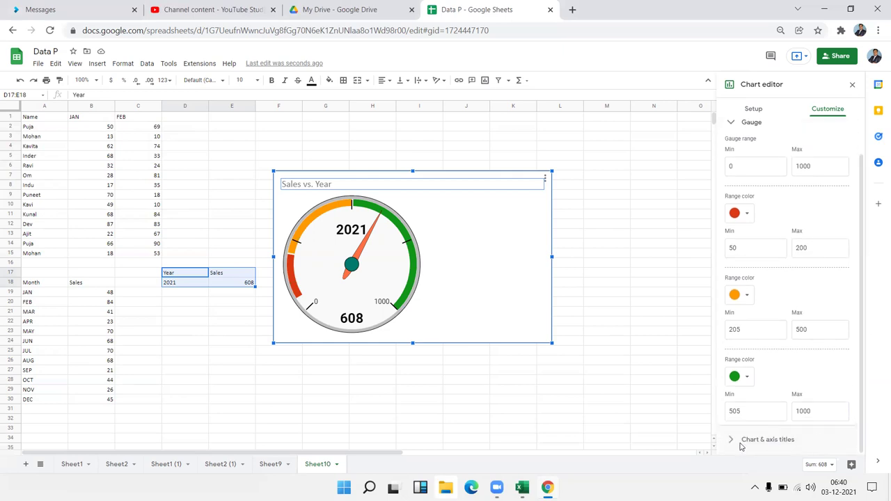
{"action": "left_click", "coordinate": [740, 440]}
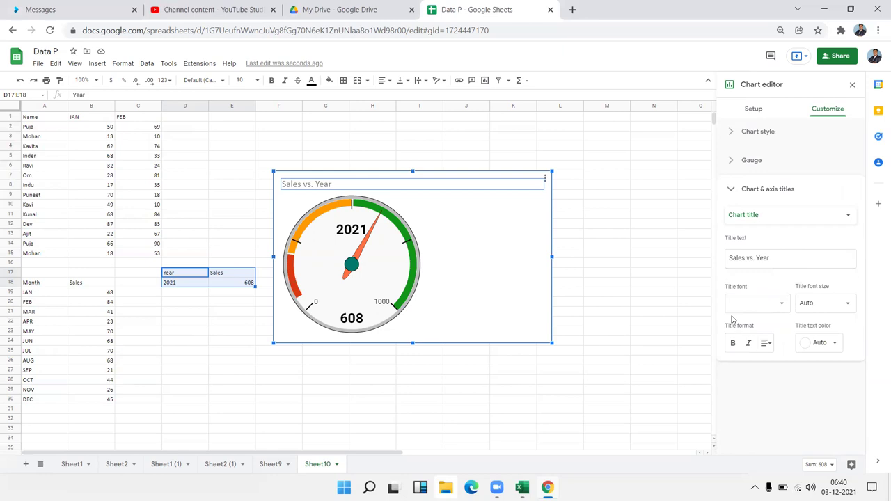
{"action": "left_click", "coordinate": [732, 165]}
{"action": "left_click", "coordinate": [732, 166]}
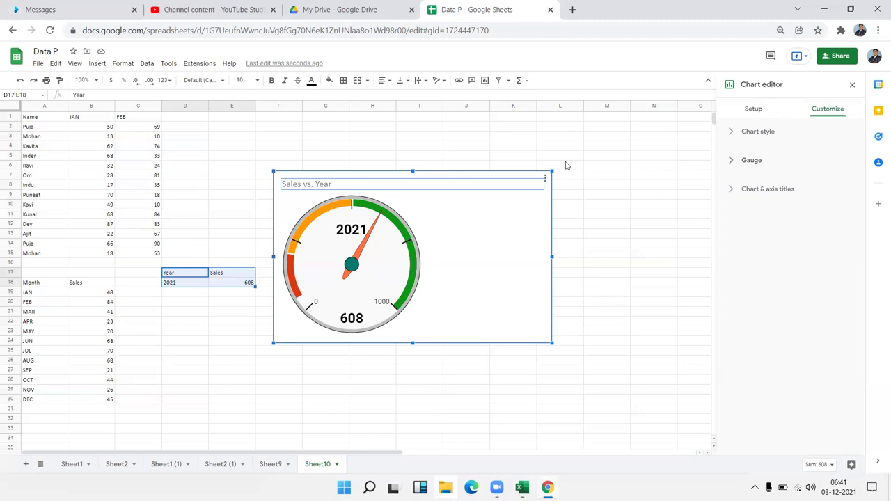
Change the Sales vs. Year gauge into a Scorecard chart showing 2021 with baseline -608.
{"action": "left_click", "coordinate": [752, 109]}
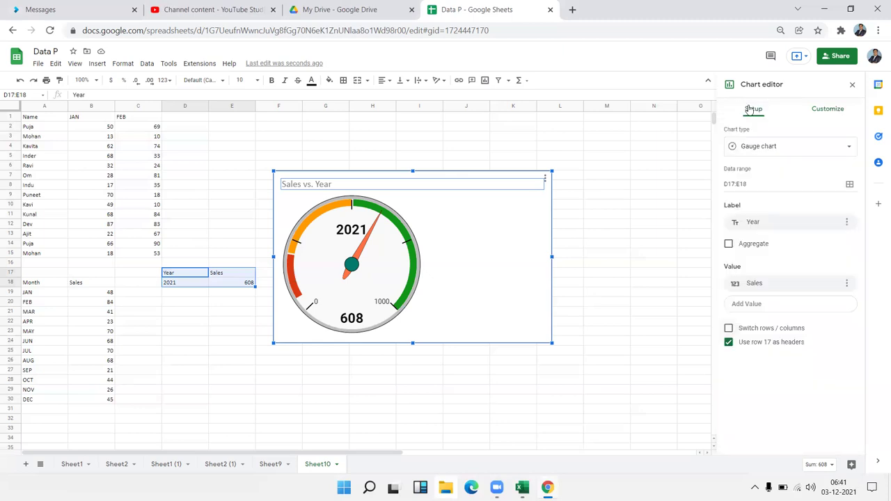
{"action": "left_click", "coordinate": [755, 149]}
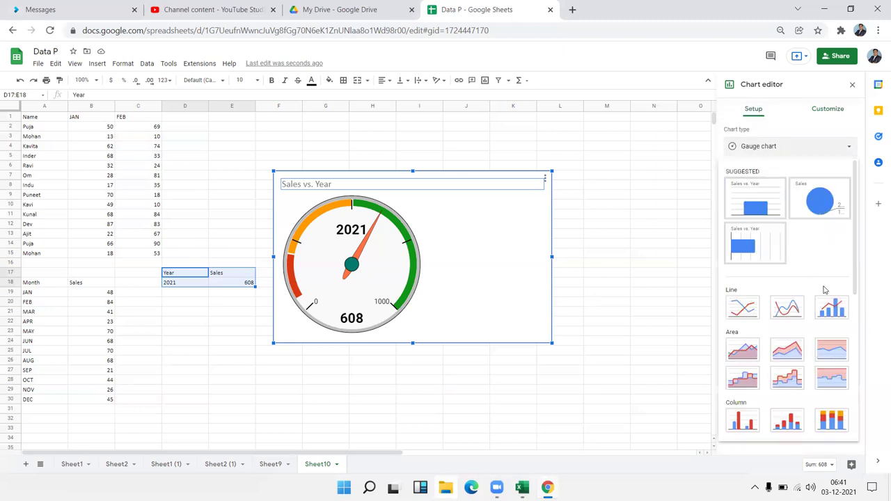
{"action": "scroll", "coordinate": [824, 290], "scroll_direction": "down", "scroll_amount": 10}
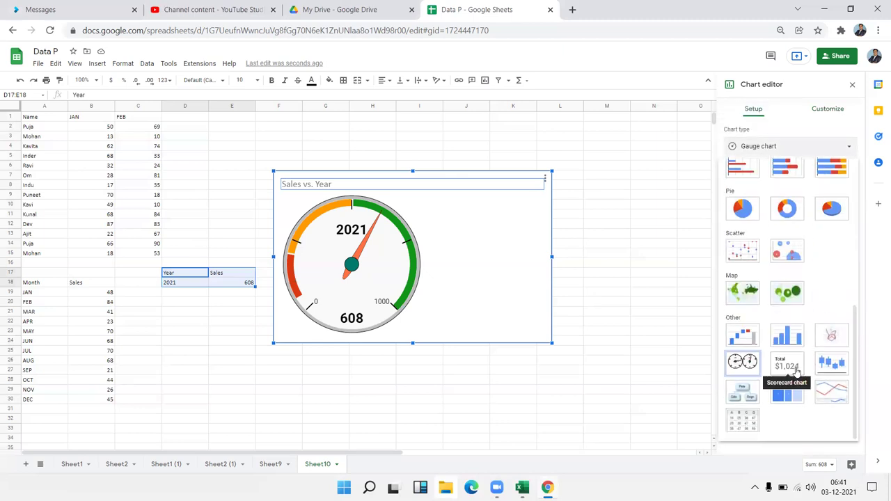
{"action": "left_click", "coordinate": [787, 363]}
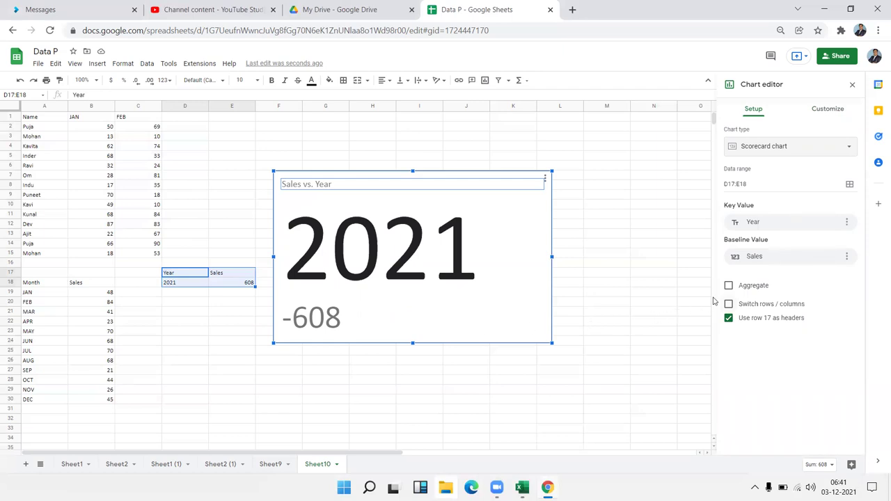
Use Year as the scorecard baseline and Sales as the key value, so it shows 608.
{"action": "left_click", "coordinate": [764, 261]}
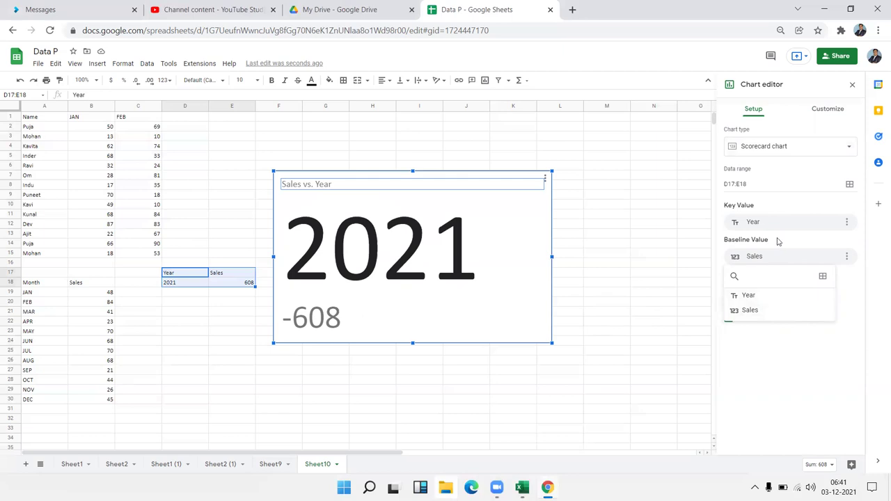
{"action": "left_click", "coordinate": [773, 297]}
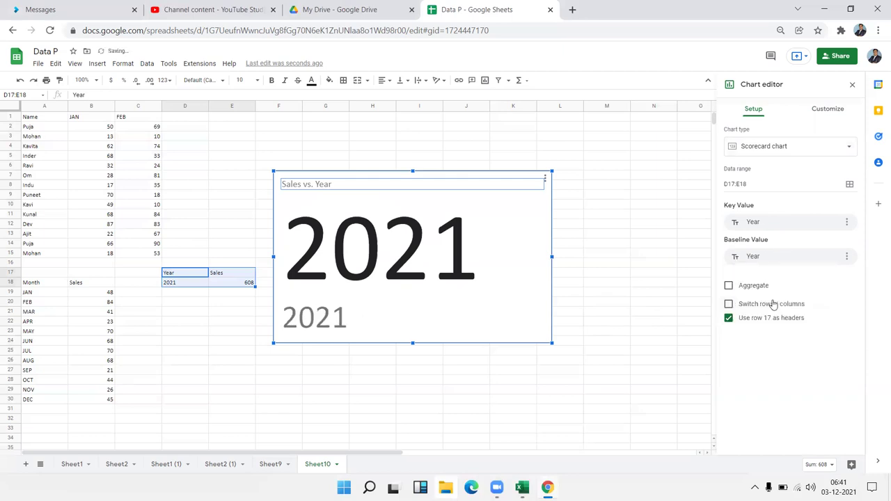
{"action": "left_click", "coordinate": [767, 223]}
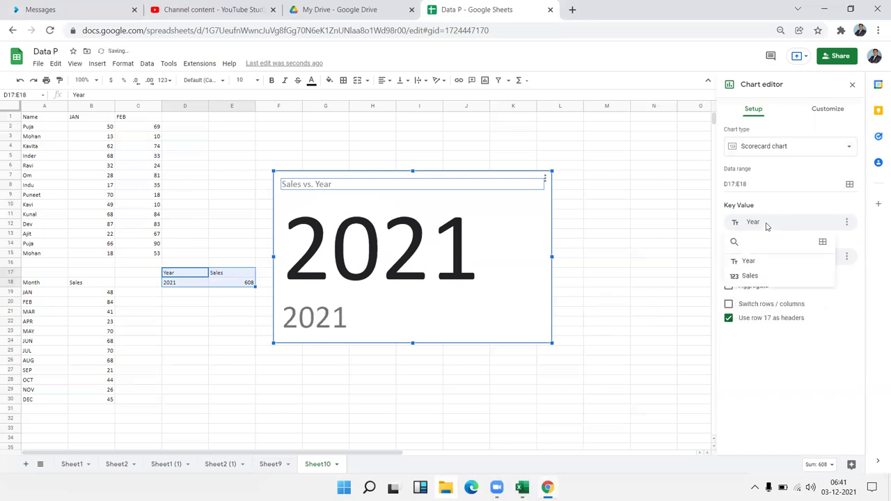
{"action": "left_click", "coordinate": [758, 277]}
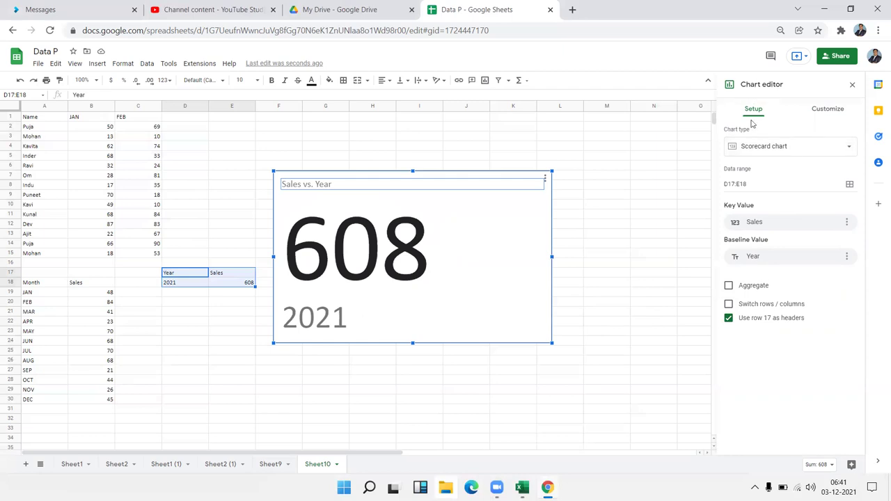
{"action": "left_click", "coordinate": [751, 147]}
{"action": "scroll", "coordinate": [850, 336], "scroll_direction": "down", "scroll_amount": 10}
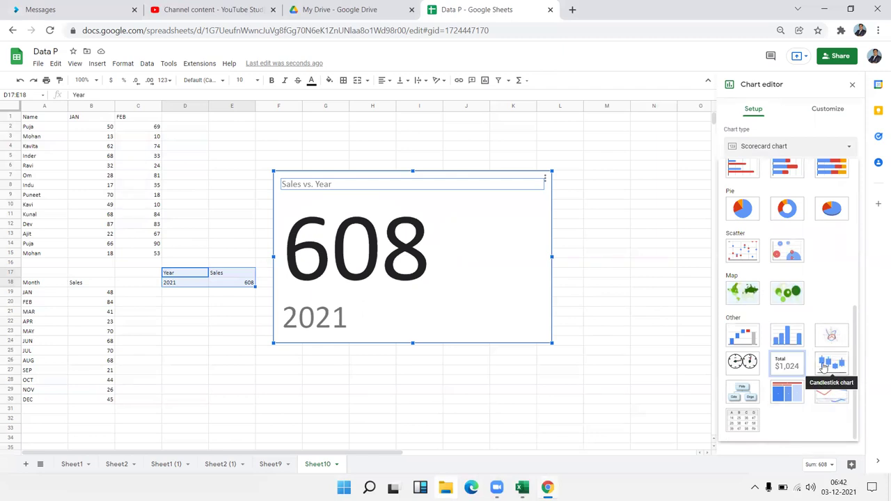
Delete the scorecard chart from Sheet10.
{"action": "left_click", "coordinate": [193, 350]}
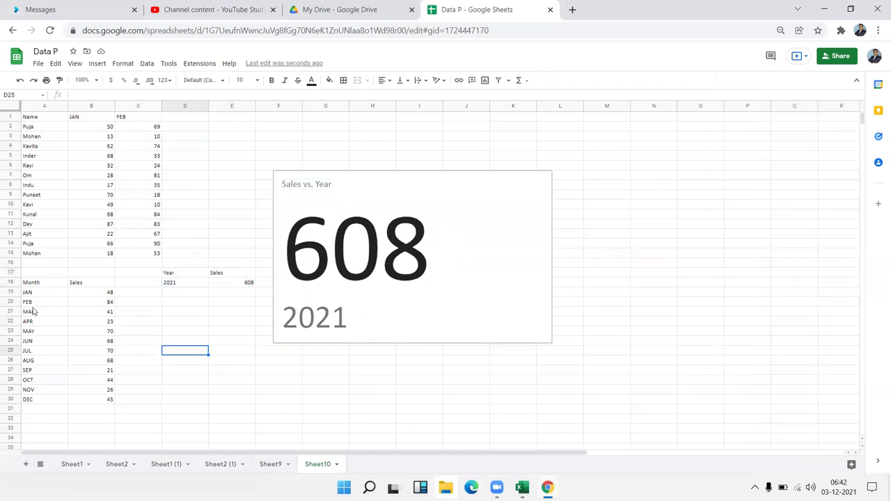
{"action": "left_click", "coordinate": [33, 311]}
{"action": "left_click_drag", "start_coordinate": [31, 283], "coordinate": [101, 389]}
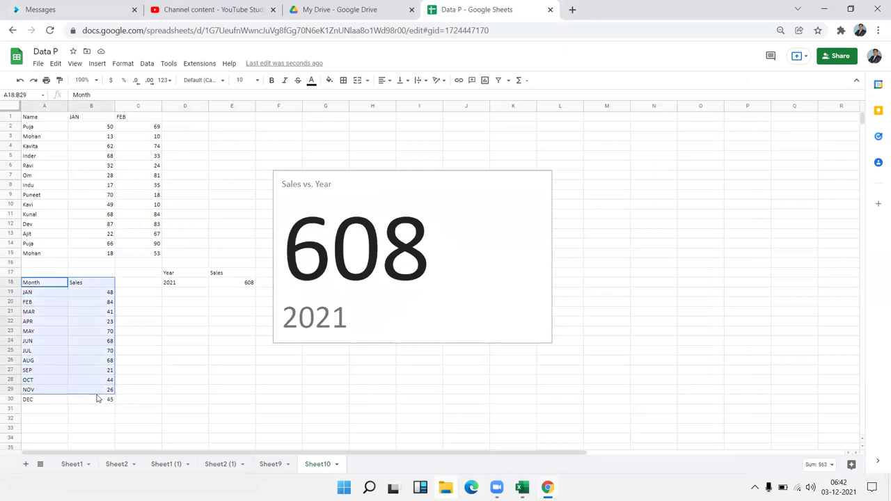
{"action": "left_click", "coordinate": [420, 344]}
{"action": "left_click", "coordinate": [424, 337]}
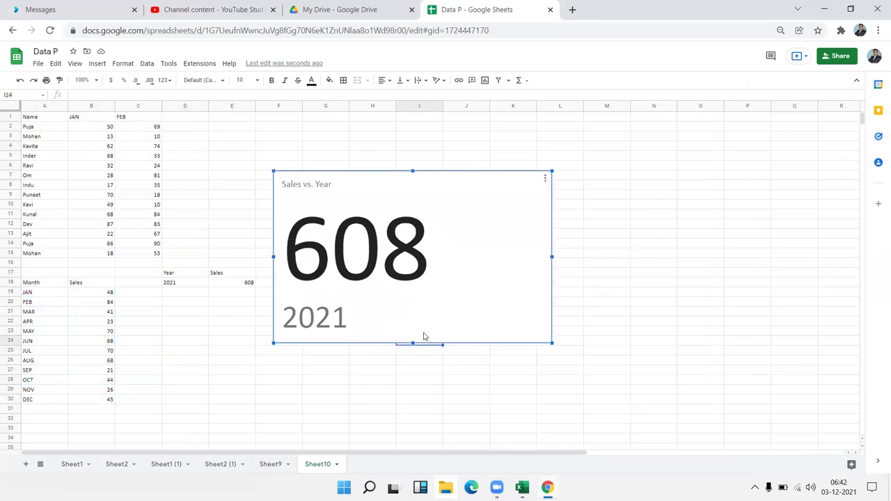
{"action": "key", "text": "Delete"}
Insert a Sales vs. Month column chart from the Month and Sales table in A18:B30.
{"action": "left_click_drag", "start_coordinate": [31, 283], "coordinate": [94, 402]}
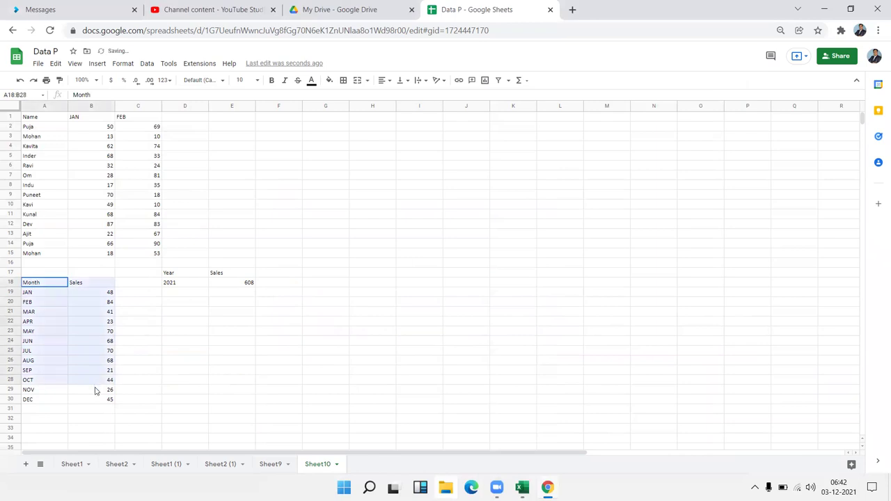
{"action": "left_click", "coordinate": [97, 63]}
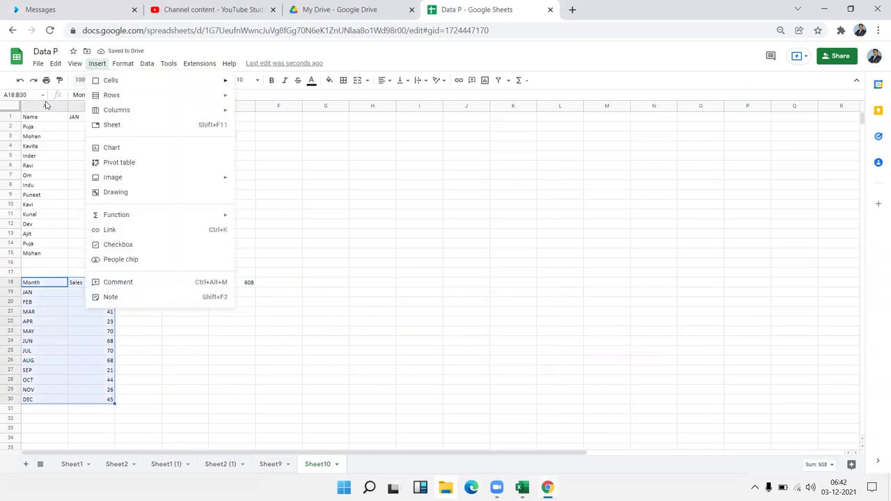
{"action": "left_click", "coordinate": [112, 148]}
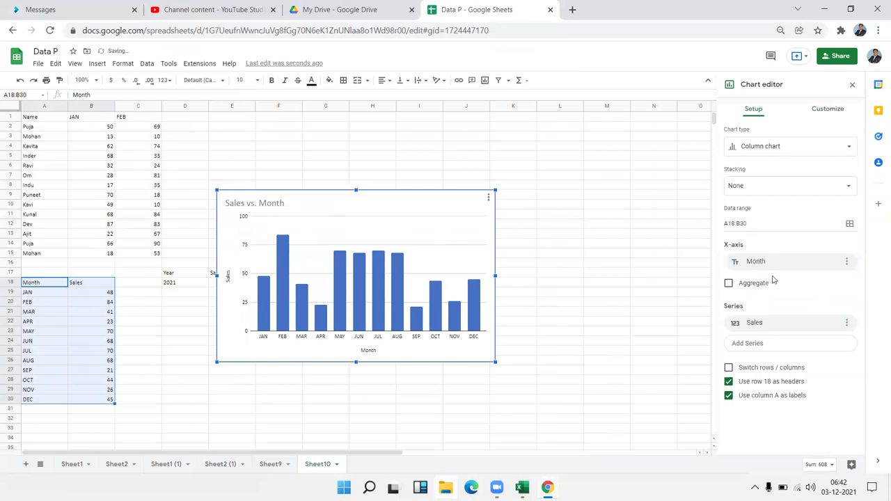
{"action": "left_click", "coordinate": [762, 323]}
{"action": "left_click", "coordinate": [762, 324]}
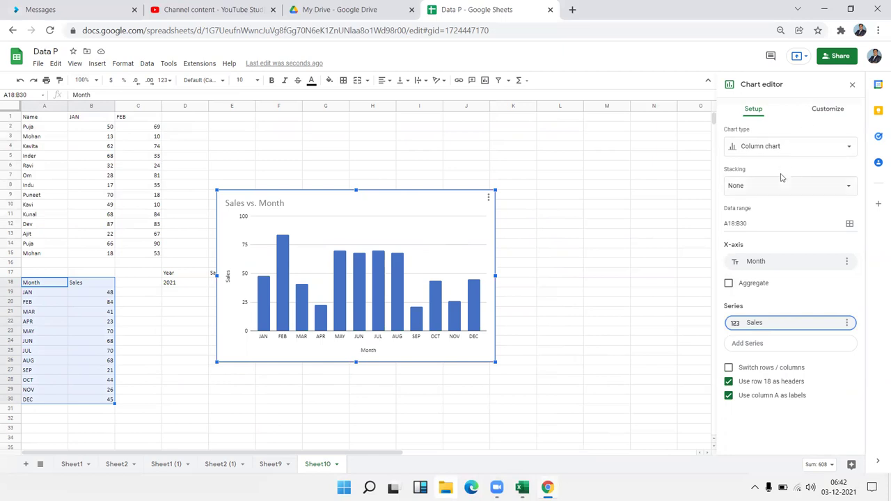
{"action": "left_click", "coordinate": [773, 152]}
{"action": "scroll", "coordinate": [829, 345], "scroll_direction": "down", "scroll_amount": 3}
{"action": "scroll", "coordinate": [828, 369], "scroll_direction": "down", "scroll_amount": 5}
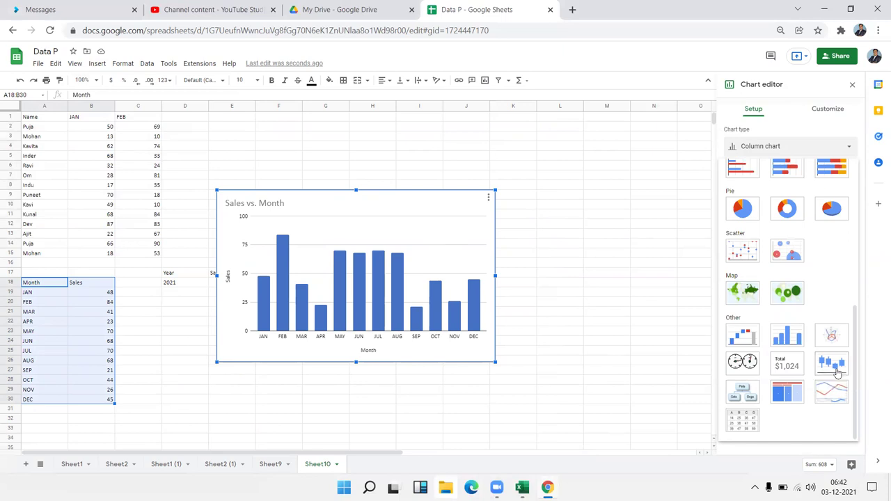
Switch the chart to Candlestick, which errors needing 5 columns, then delete it.
{"action": "left_click", "coordinate": [832, 364]}
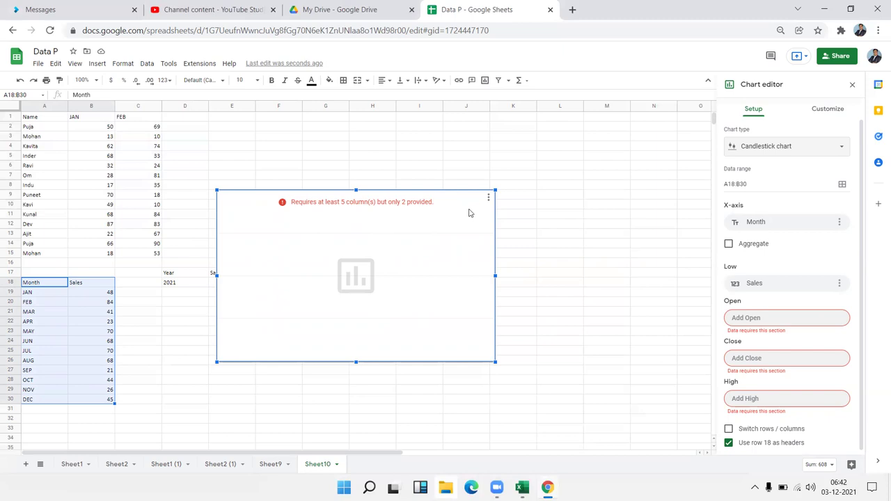
{"action": "key", "text": "Delete"}
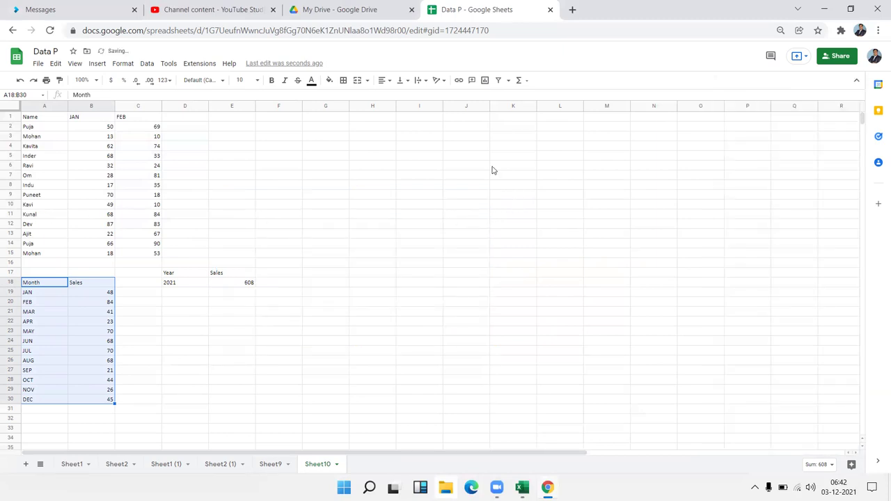
{"action": "left_click", "coordinate": [95, 64]}
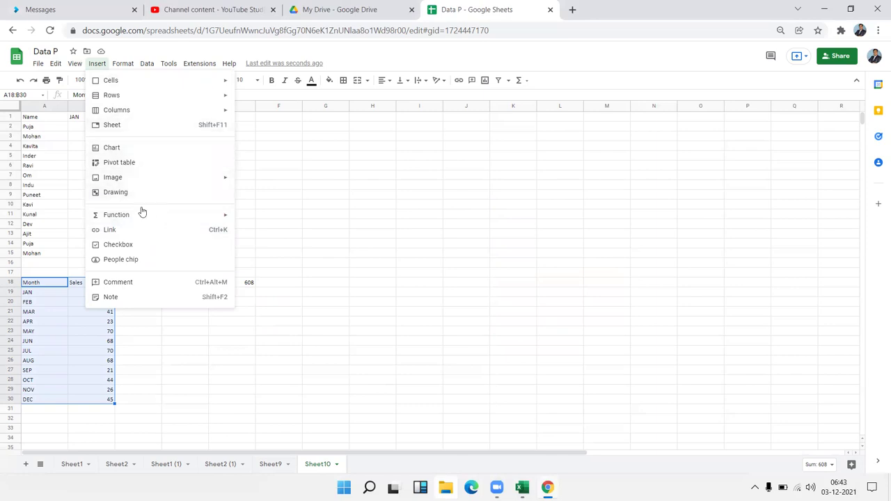
{"action": "left_click", "coordinate": [147, 152]}
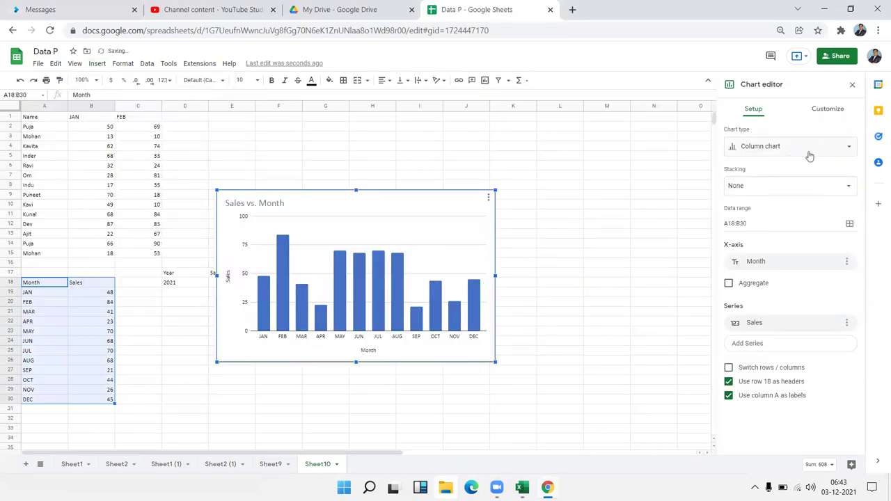
{"action": "left_click", "coordinate": [792, 151]}
{"action": "scroll", "coordinate": [813, 257], "scroll_direction": "down", "scroll_amount": 5}
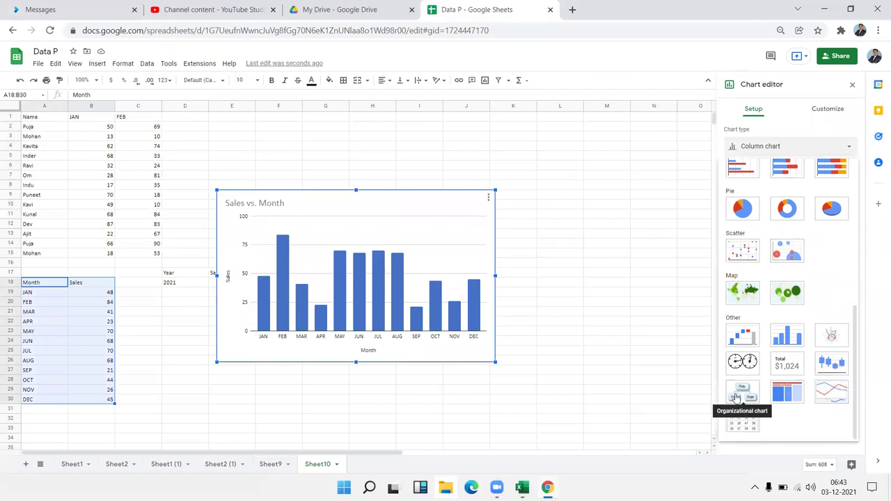
{"action": "left_click", "coordinate": [736, 396]}
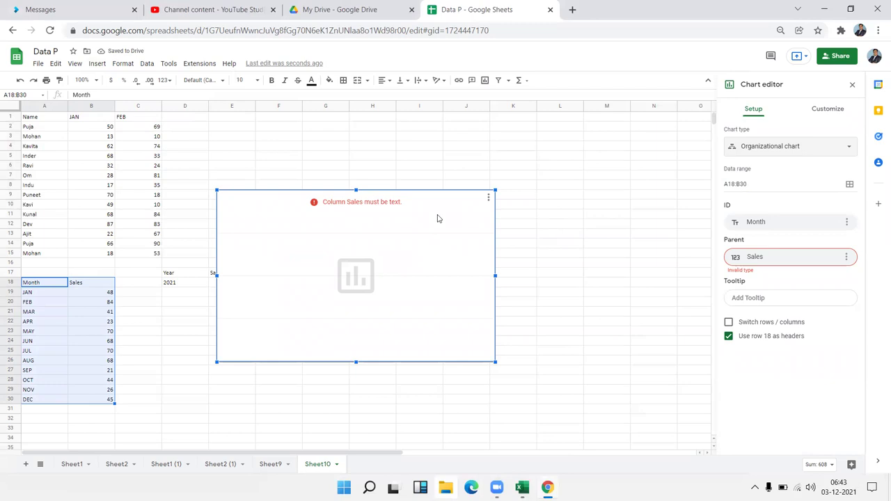
{"action": "key", "text": "Delete"}
{"action": "left_click", "coordinate": [363, 118]}
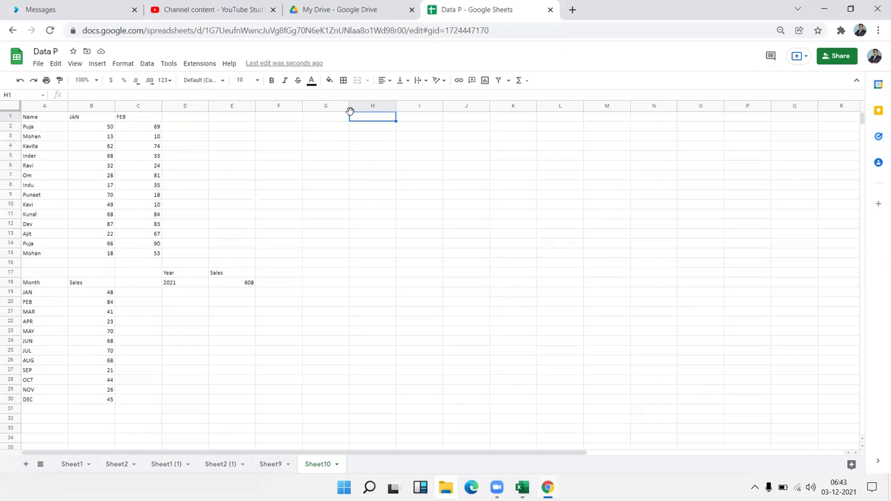
Enter MNG, Sr Trainer, Trainer and Co-ord. down H1:H4.
{"action": "type", "text": "MNG"}
{"action": "key", "text": "Return"}
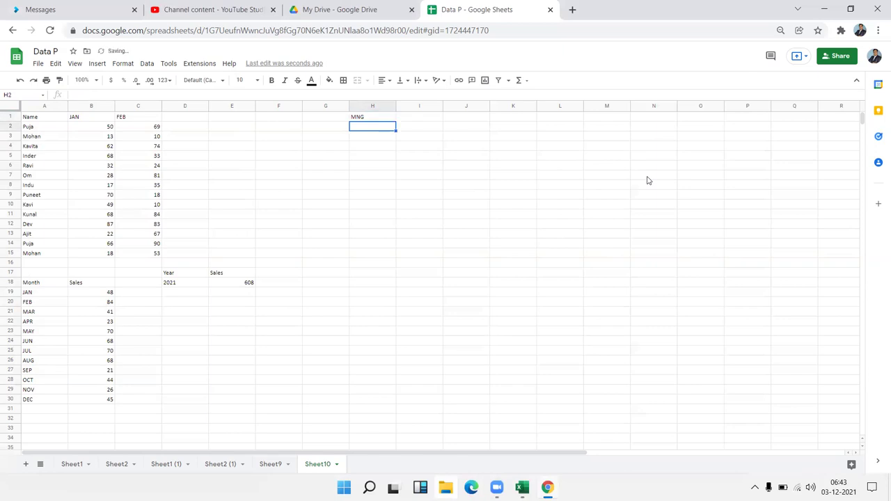
{"action": "type", "text": "S"}
{"action": "type", "text": "r"}
{"action": "key", "text": "Return"}
{"action": "type", "text": "Sr Tra"}
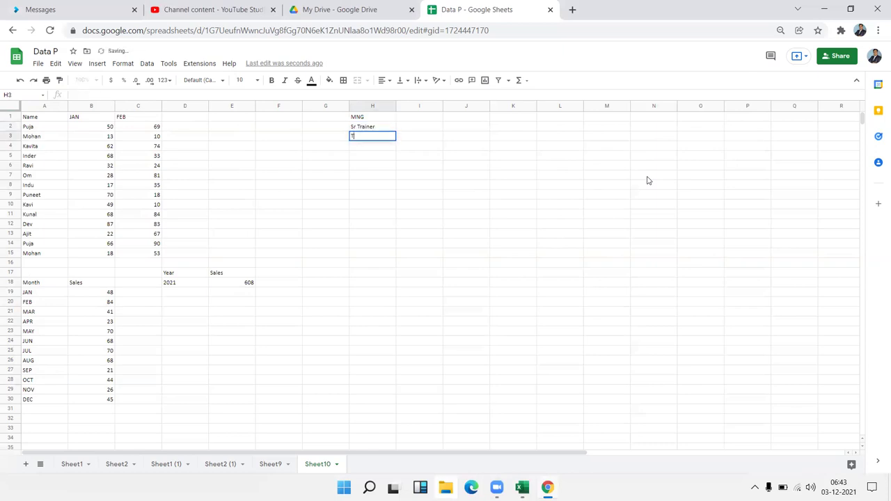
{"action": "type", "text": "iner"}
{"action": "key", "text": "Return"}
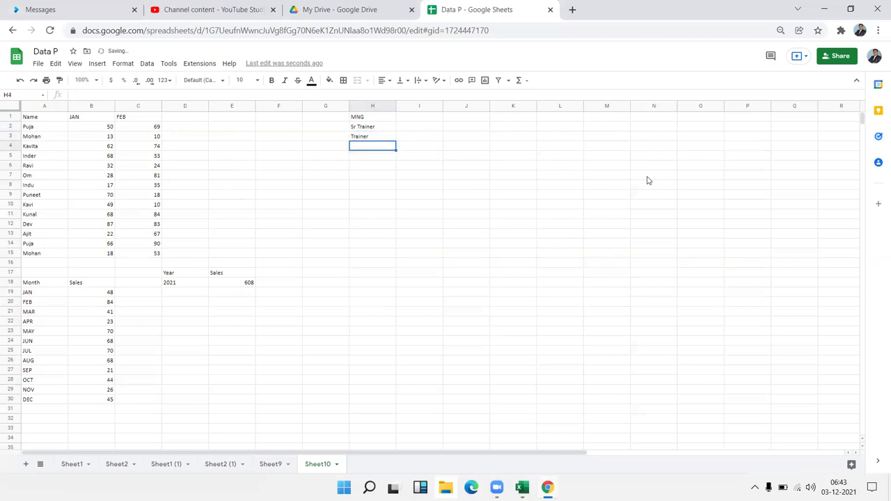
{"action": "type", "text": "Co-ord"}
{"action": "type", "text": "."}
{"action": "key", "text": "Return"}
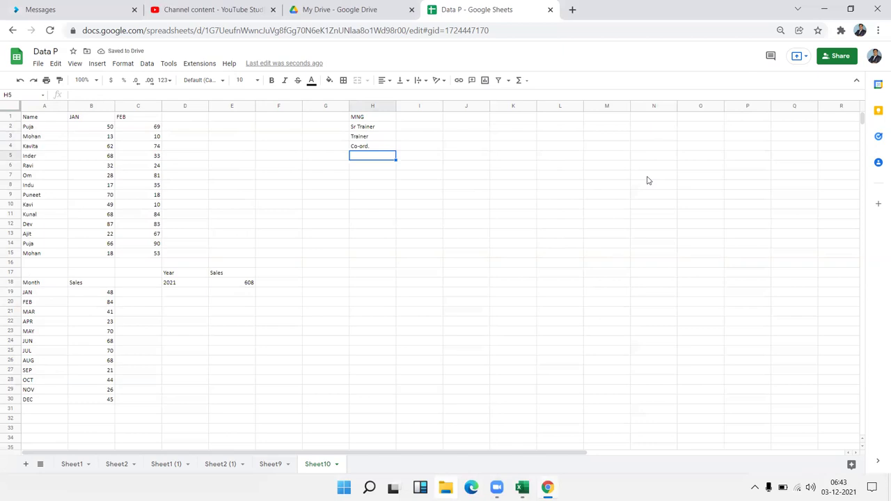
Add CL in H5, try charting H1:H5 as an organizational chart, then delete the chart.
{"action": "type", "text": "CL"}
{"action": "left_click", "coordinate": [482, 213]}
{"action": "left_click_drag", "start_coordinate": [381, 117], "coordinate": [371, 153]}
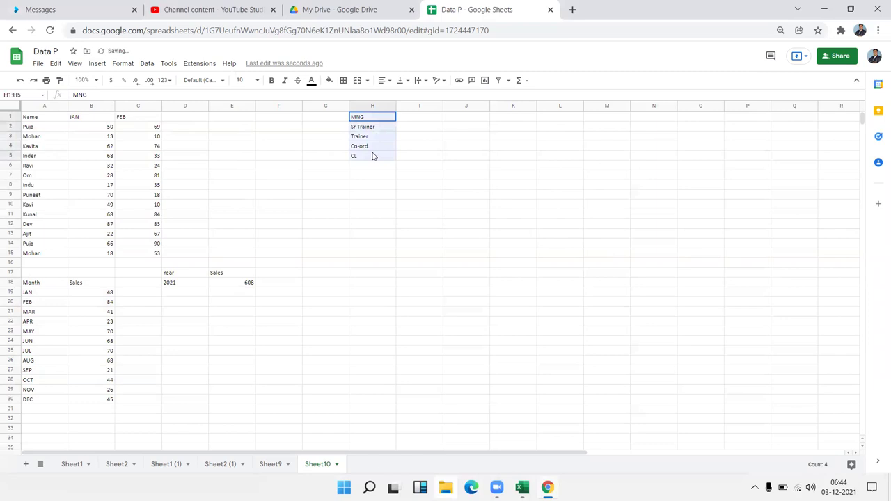
{"action": "left_click", "coordinate": [93, 65]}
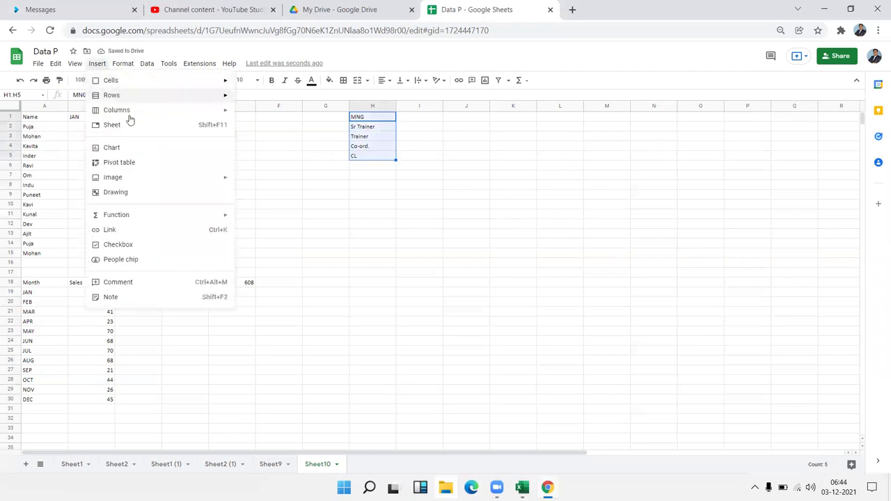
{"action": "left_click", "coordinate": [131, 147]}
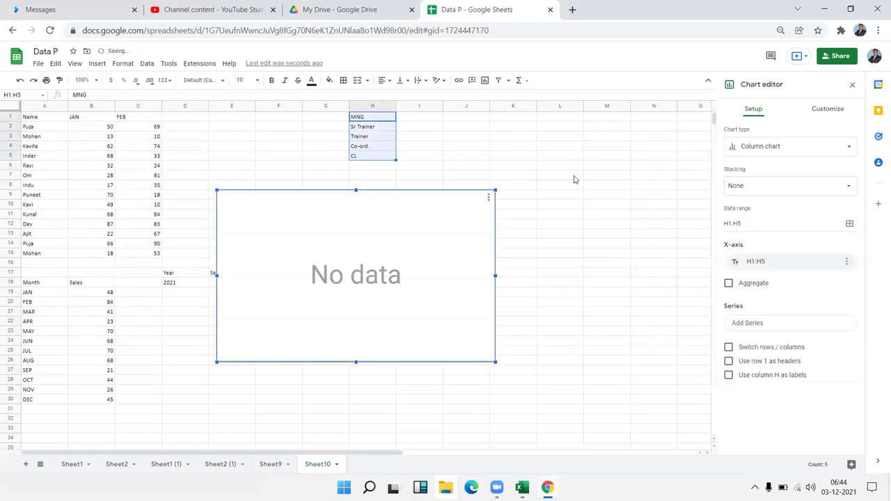
{"action": "left_click", "coordinate": [773, 146]}
{"action": "scroll", "coordinate": [812, 275], "scroll_direction": "down", "scroll_amount": 3}
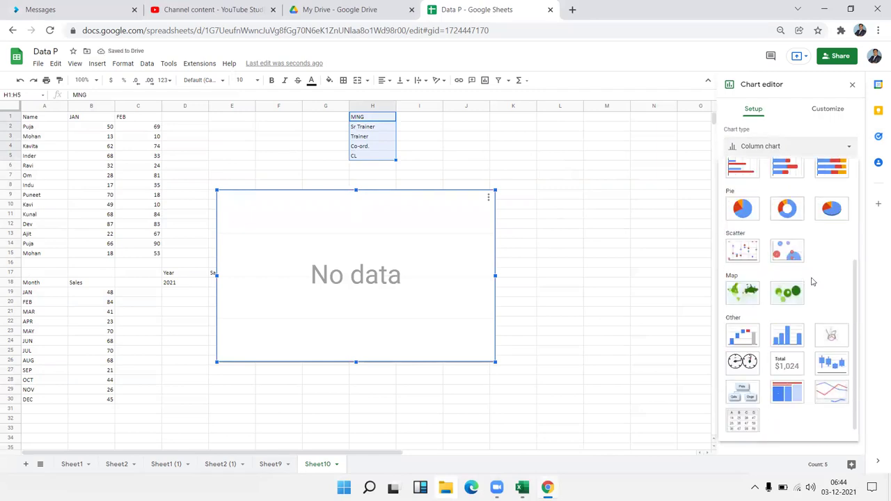
{"action": "left_click", "coordinate": [750, 397]}
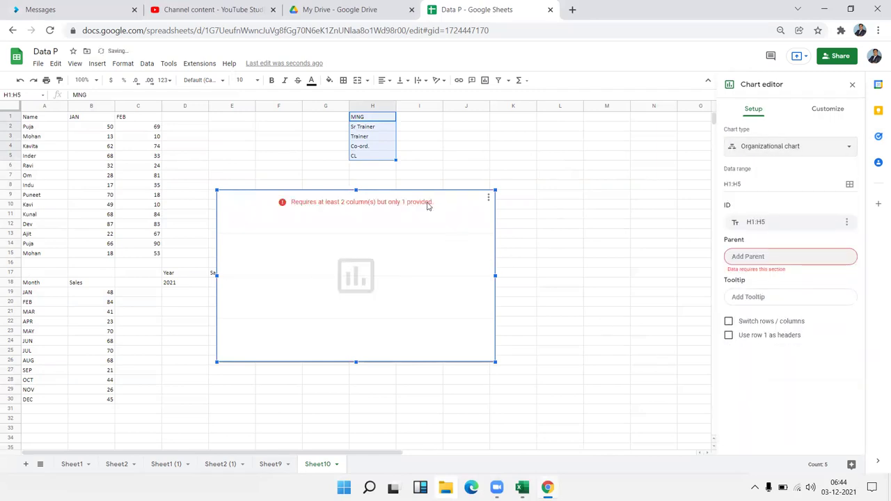
{"action": "left_click", "coordinate": [345, 120]}
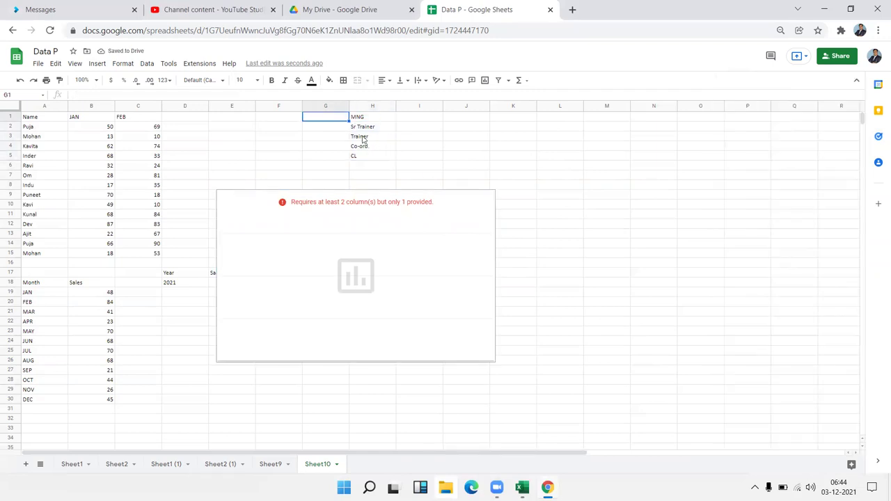
{"action": "left_click", "coordinate": [470, 218]}
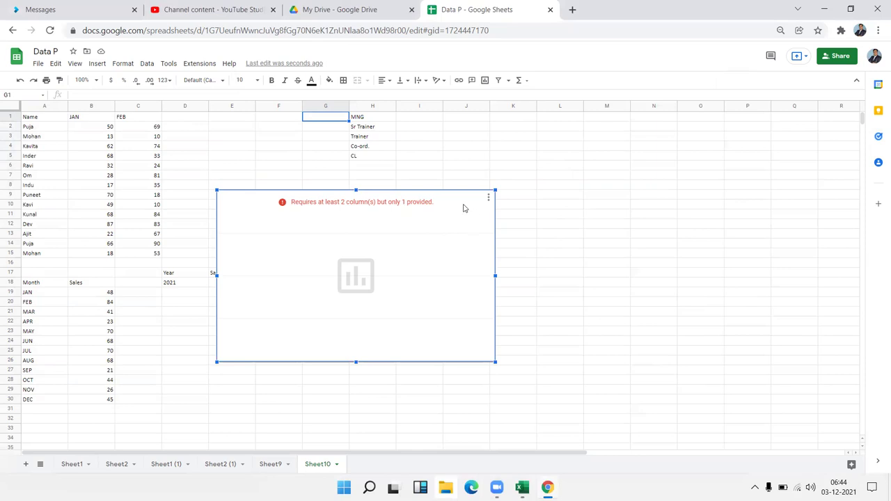
{"action": "key", "text": "Delete"}
Number the roles 1 to 5 in I1:I5 and select the roles with their numbers.
{"action": "left_click", "coordinate": [412, 106]}
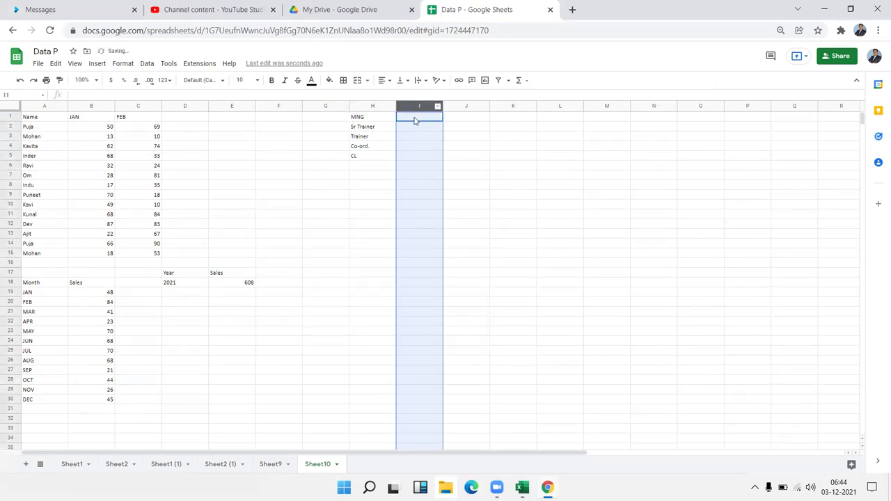
{"action": "left_click", "coordinate": [416, 117]}
{"action": "type", "text": "1"}
{"action": "key", "text": "Return"}
{"action": "type", "text": "2"}
{"action": "key", "text": "Return"}
{"action": "type", "text": "3"}
{"action": "key", "text": "Return"}
{"action": "type", "text": "4"}
{"action": "key", "text": "Return"}
{"action": "type", "text": "5"}
{"action": "key", "text": "Return"}
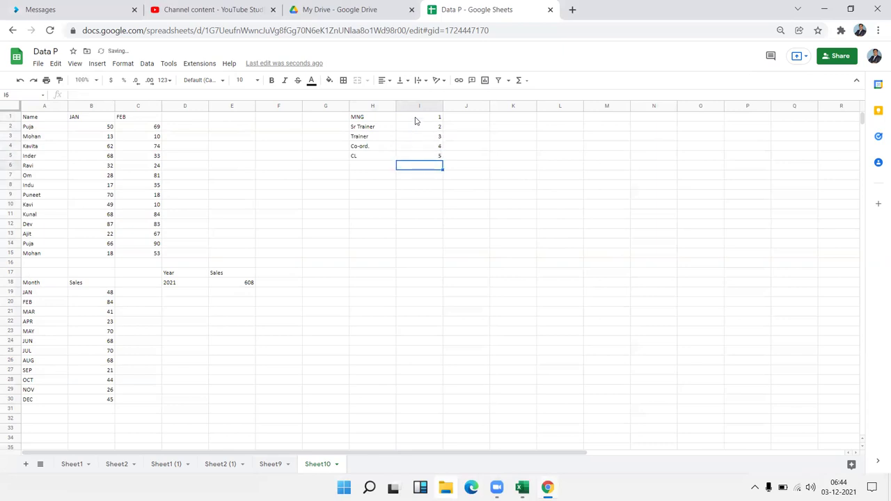
{"action": "left_click_drag", "start_coordinate": [361, 119], "coordinate": [413, 164]}
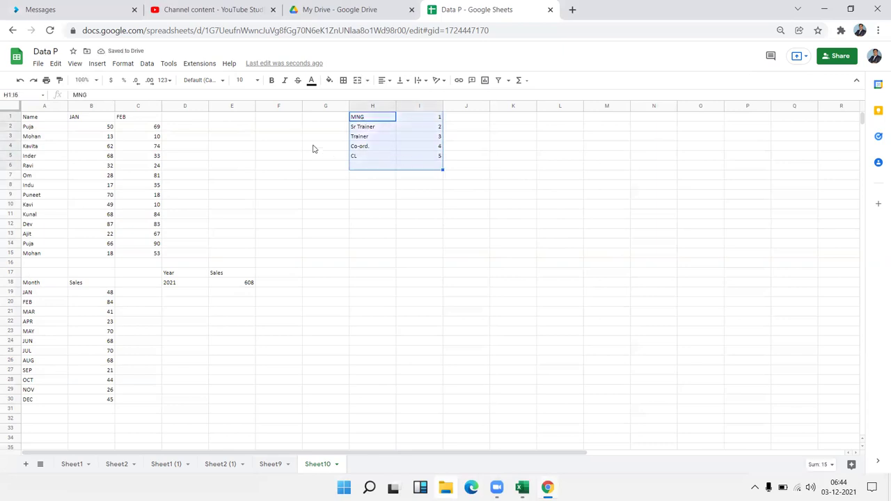
Chart H1:I5 as an organizational chart and review its ID and Parent fields.
{"action": "key", "text": "shift+Up"}
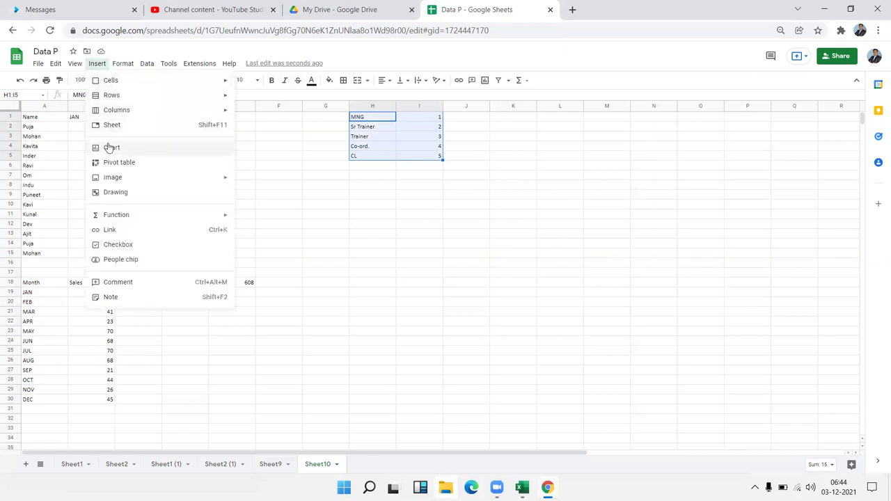
{"action": "left_click", "coordinate": [112, 147]}
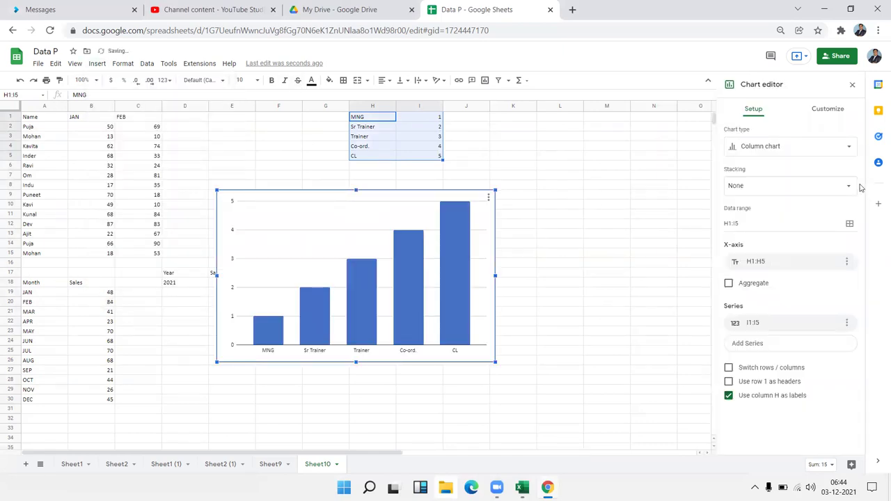
{"action": "left_click", "coordinate": [818, 147]}
{"action": "scroll", "coordinate": [792, 320], "scroll_direction": "down", "scroll_amount": 10}
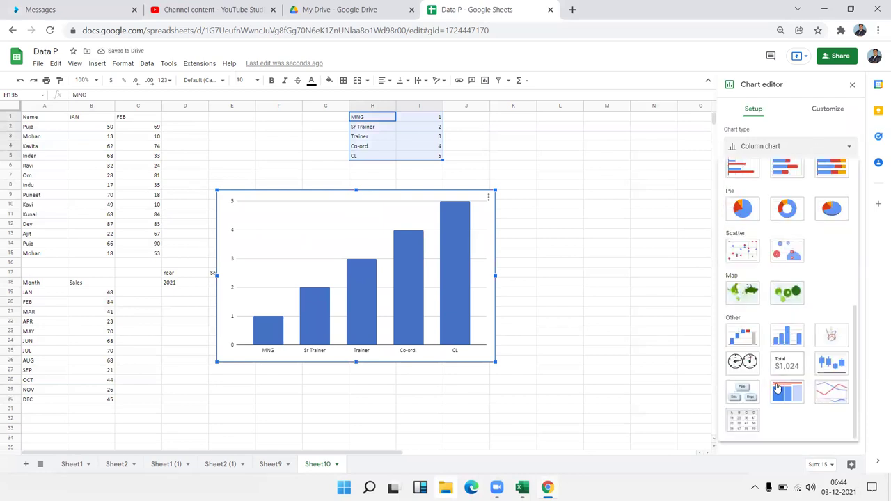
{"action": "left_click", "coordinate": [742, 394]}
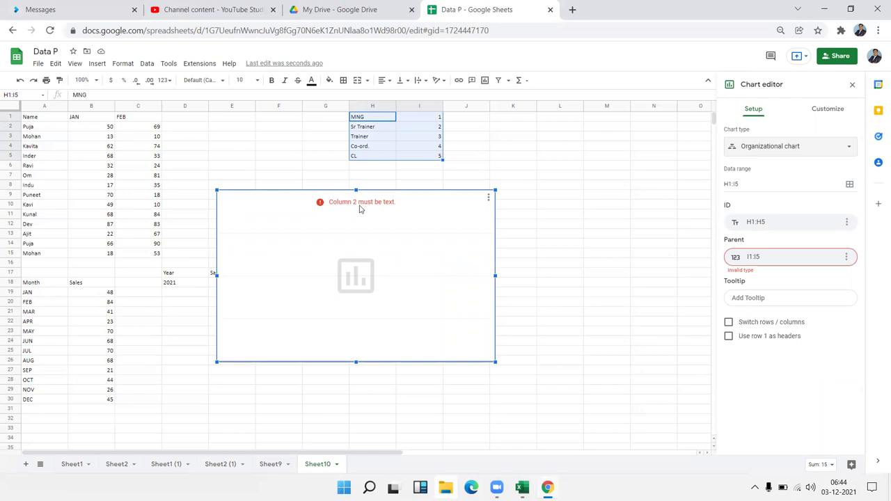
{"action": "left_click", "coordinate": [750, 228]}
{"action": "left_click", "coordinate": [737, 259]}
{"action": "left_click", "coordinate": [739, 263]}
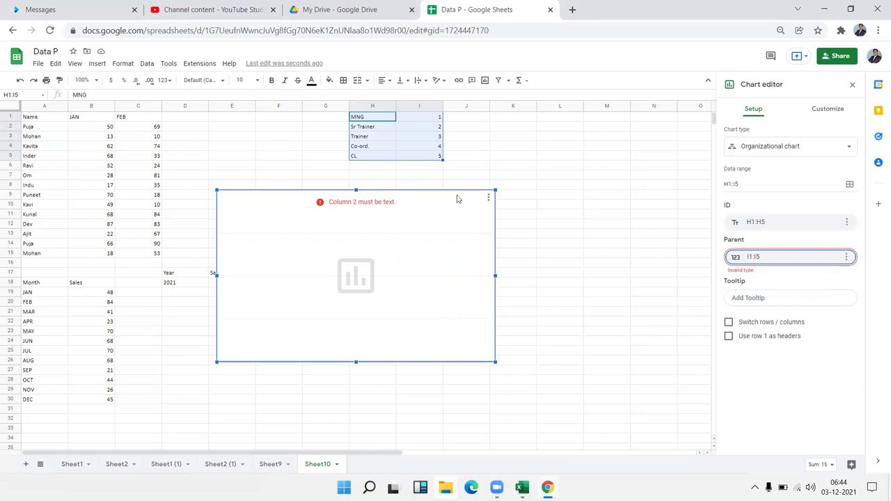
Delete the org chart and clear the role and number cells.
{"action": "key", "text": "Delete"}
{"action": "left_click_drag", "start_coordinate": [463, 177], "coordinate": [330, 97]}
{"action": "key", "text": "Delete"}
Cancel a pivot table, then insert a Sales vs. Month column chart from A18:B30.
{"action": "left_click", "coordinate": [97, 63]}
{"action": "mouse_move", "coordinate": [117, 214]}
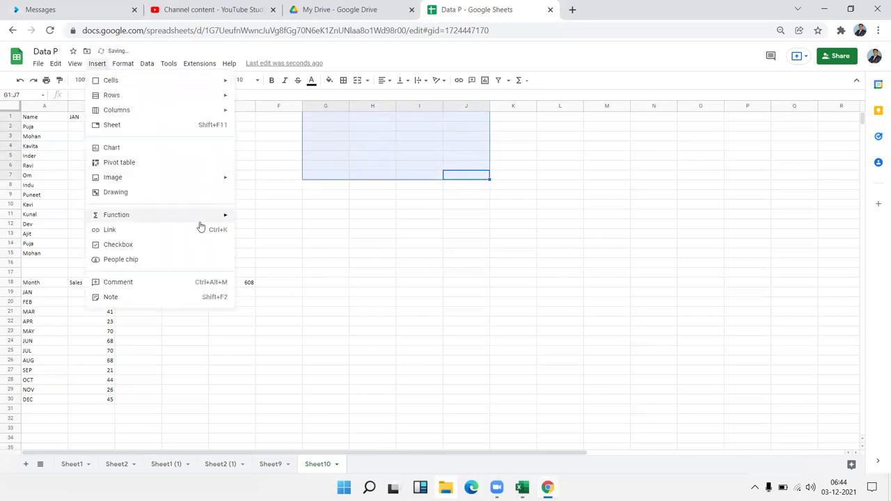
{"action": "left_click", "coordinate": [188, 162]}
{"action": "left_click", "coordinate": [513, 199]}
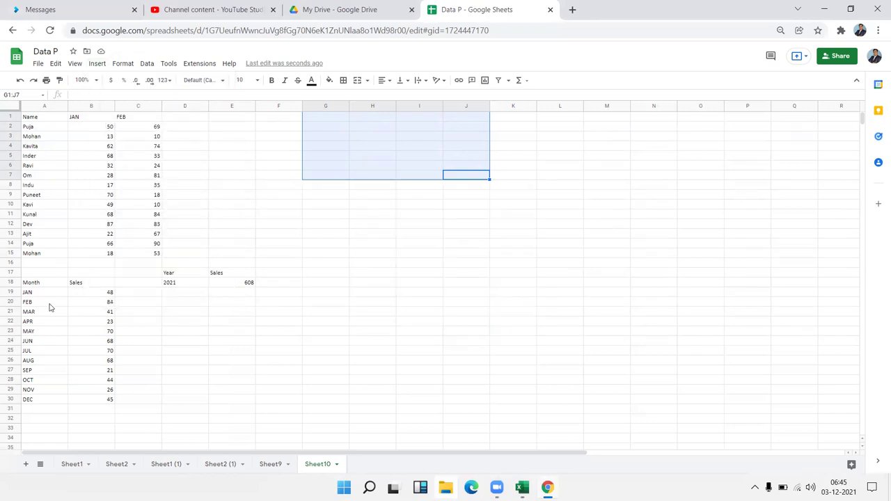
{"action": "left_click_drag", "start_coordinate": [41, 283], "coordinate": [110, 399]}
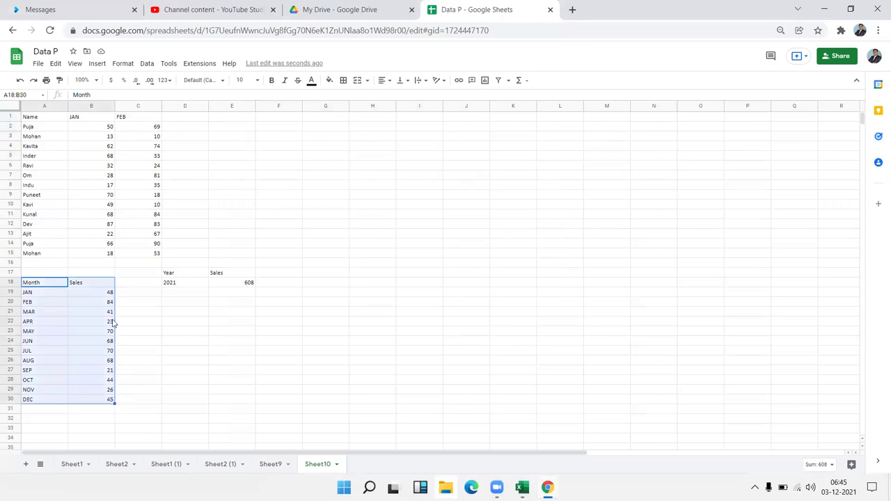
{"action": "left_click", "coordinate": [95, 64]}
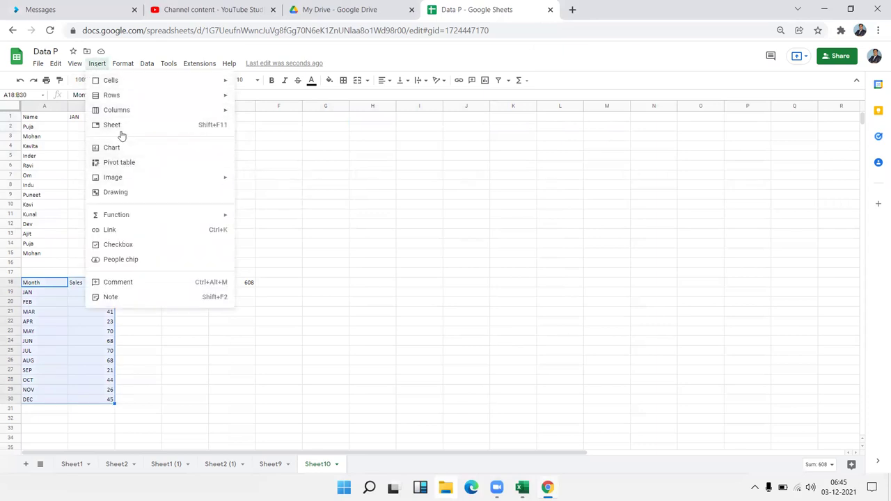
{"action": "left_click", "coordinate": [111, 149]}
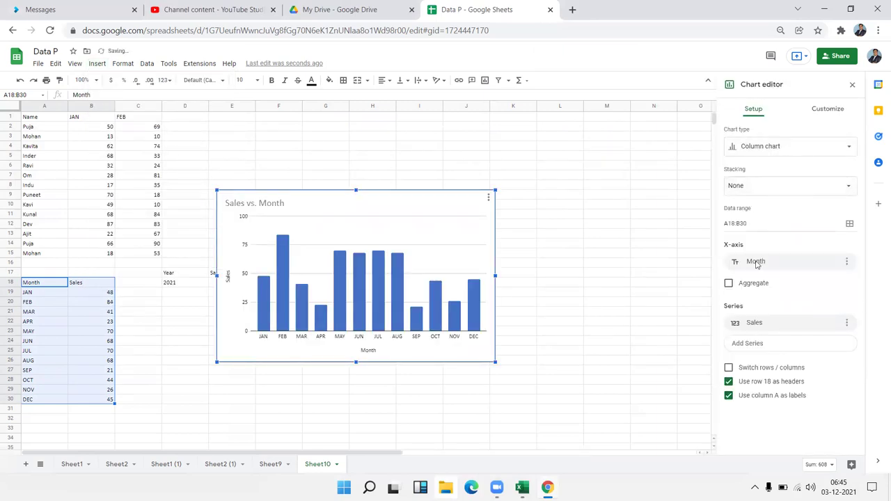
Turn the chart into a tree map with Month as parent and Sales as size.
{"action": "left_click", "coordinate": [759, 146]}
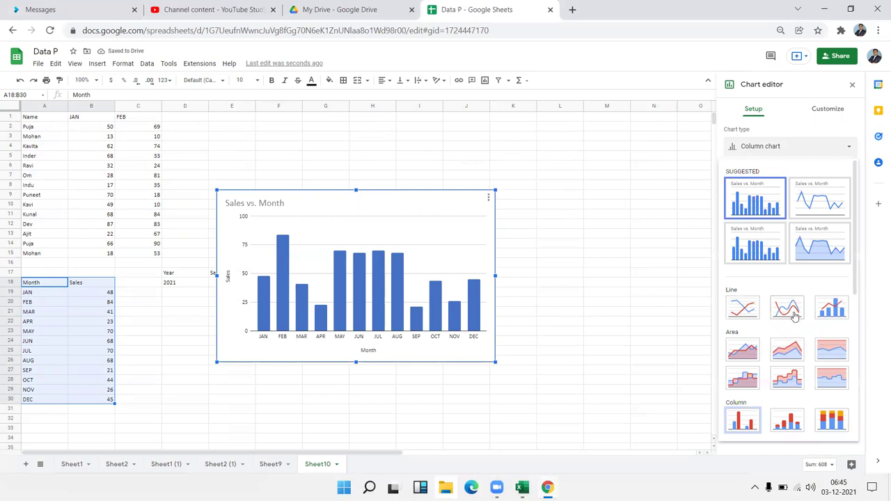
{"action": "scroll", "coordinate": [794, 315], "scroll_direction": "down", "scroll_amount": 10}
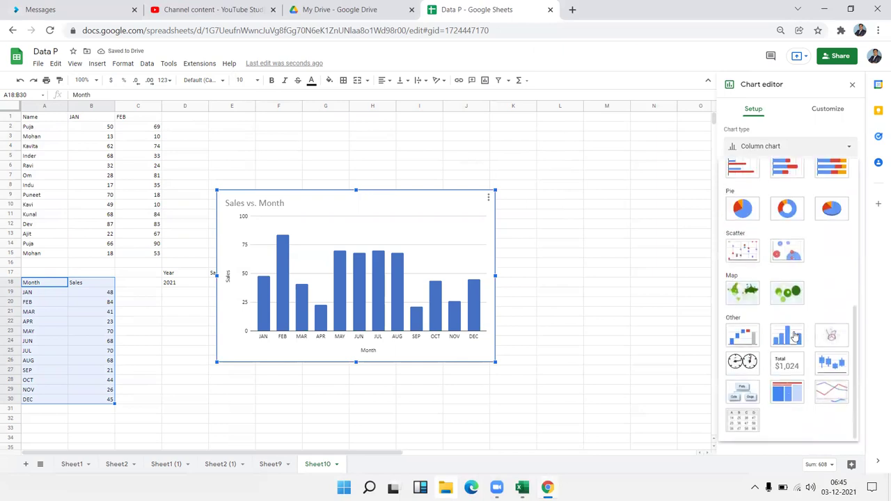
{"action": "left_click", "coordinate": [793, 399]}
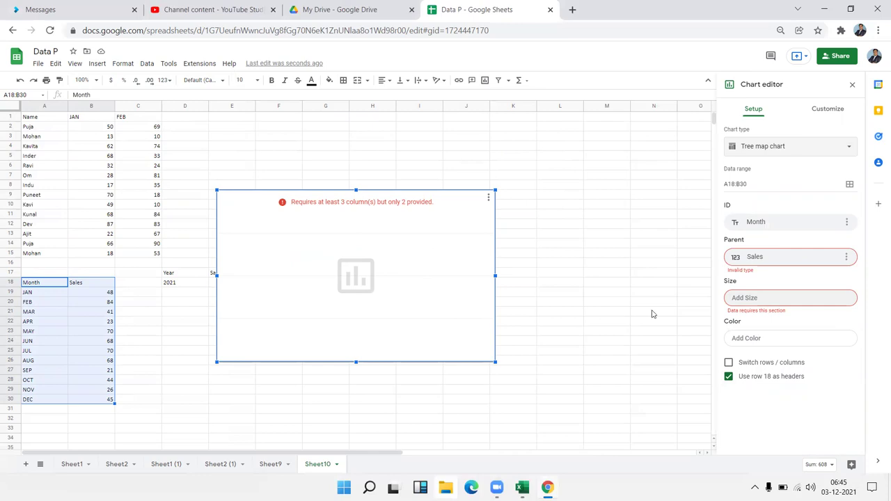
{"action": "left_click", "coordinate": [759, 263]}
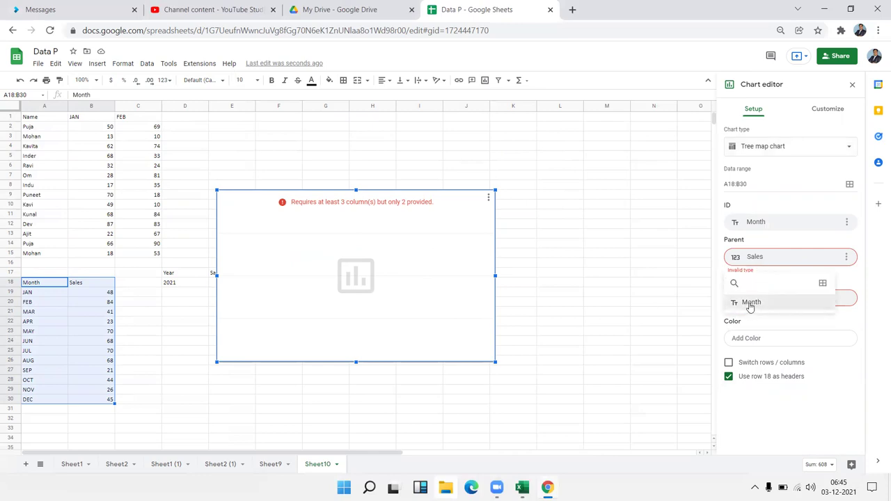
{"action": "left_click", "coordinate": [750, 304]}
{"action": "left_click", "coordinate": [750, 292]}
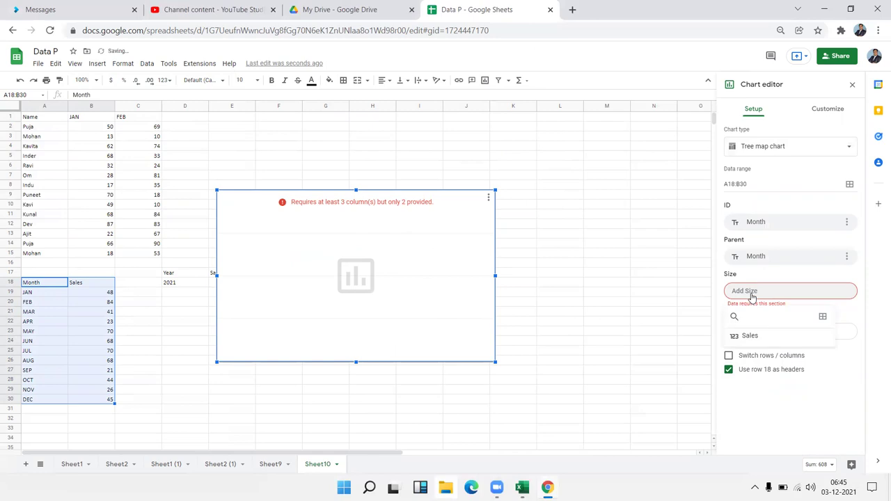
{"action": "left_click", "coordinate": [749, 335]}
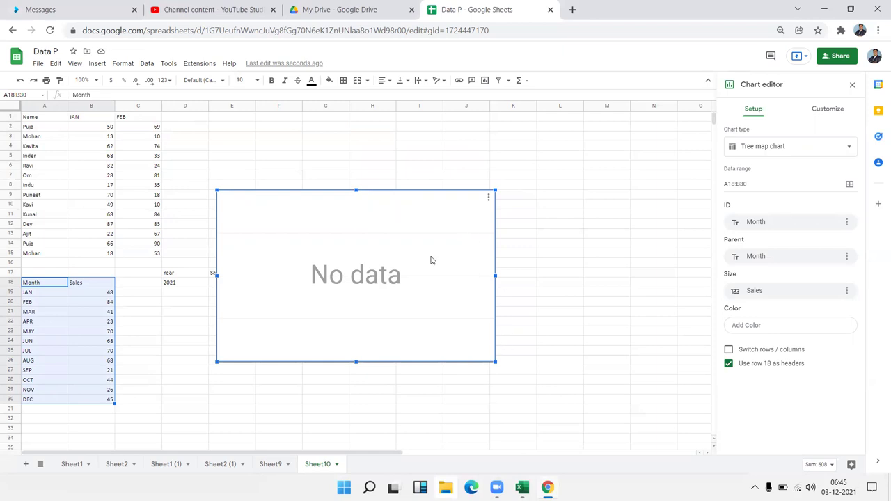
Change the tree map's data range to A1:C15.
{"action": "left_click", "coordinate": [506, 352]}
{"action": "left_click", "coordinate": [481, 355]}
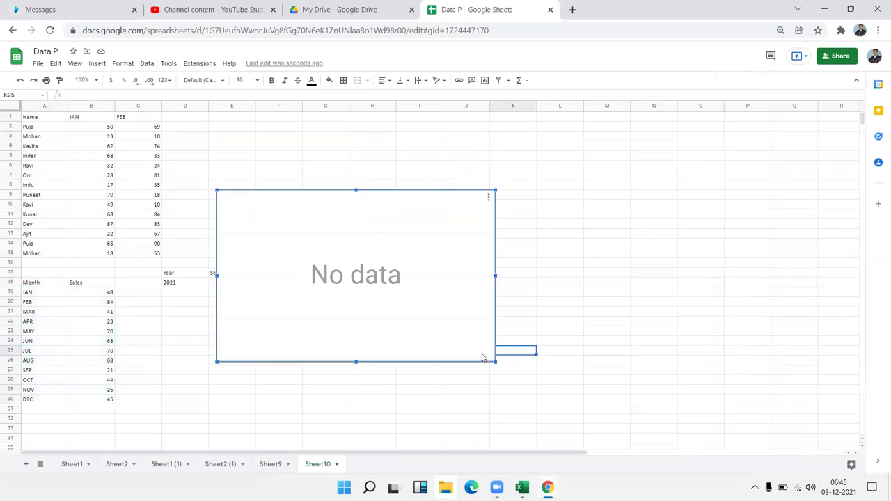
{"action": "left_click", "coordinate": [488, 198]}
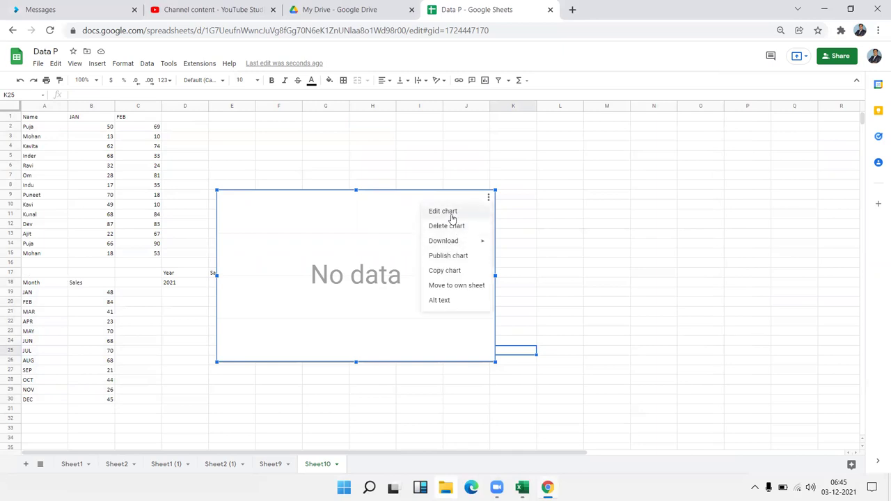
{"action": "left_click", "coordinate": [451, 212]}
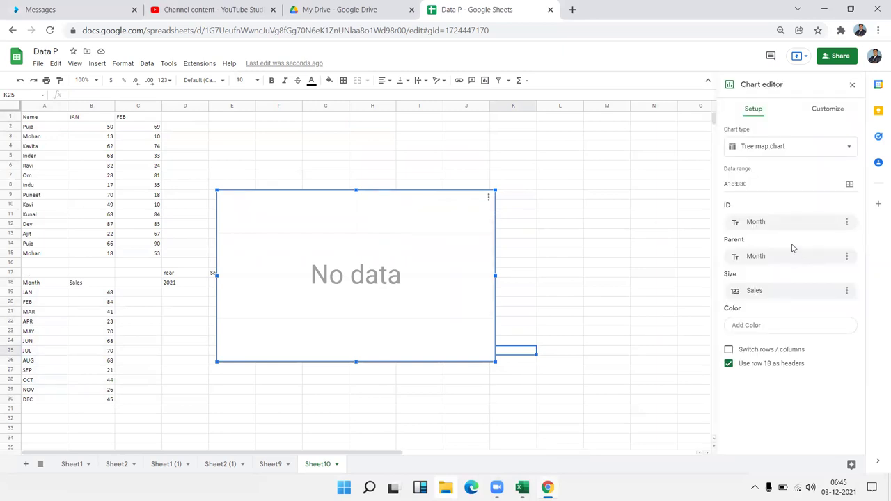
{"action": "left_click", "coordinate": [849, 185]}
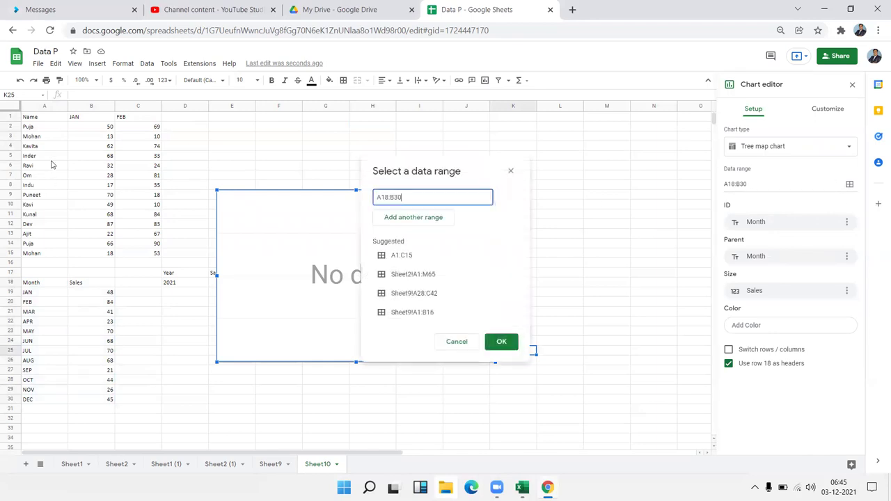
{"action": "left_click_drag", "start_coordinate": [33, 120], "coordinate": [148, 256]}
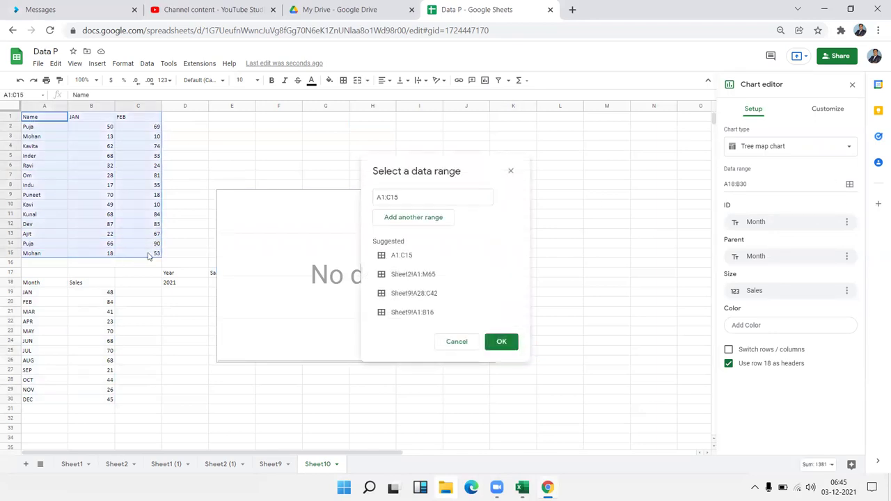
{"action": "left_click", "coordinate": [501, 342]}
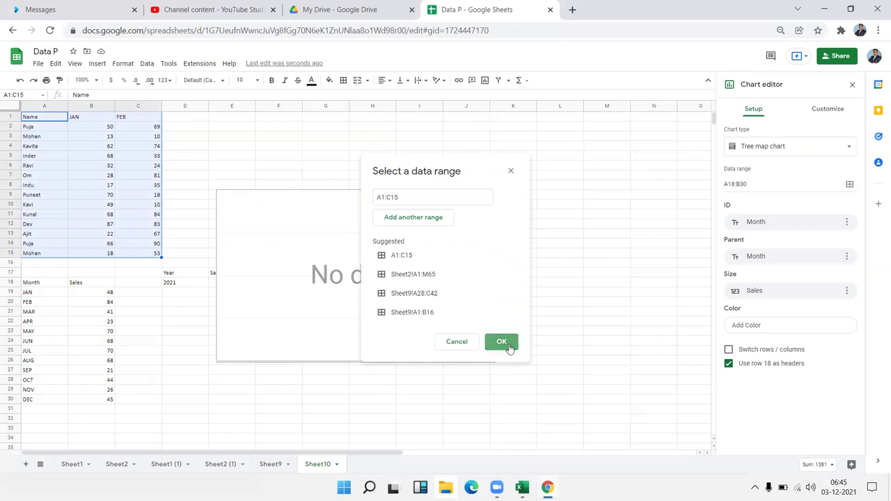
Keep Name as the tree map's ID and parent and JAN as its size.
{"action": "left_click", "coordinate": [756, 265]}
{"action": "left_click", "coordinate": [756, 265]}
{"action": "left_click", "coordinate": [755, 233]}
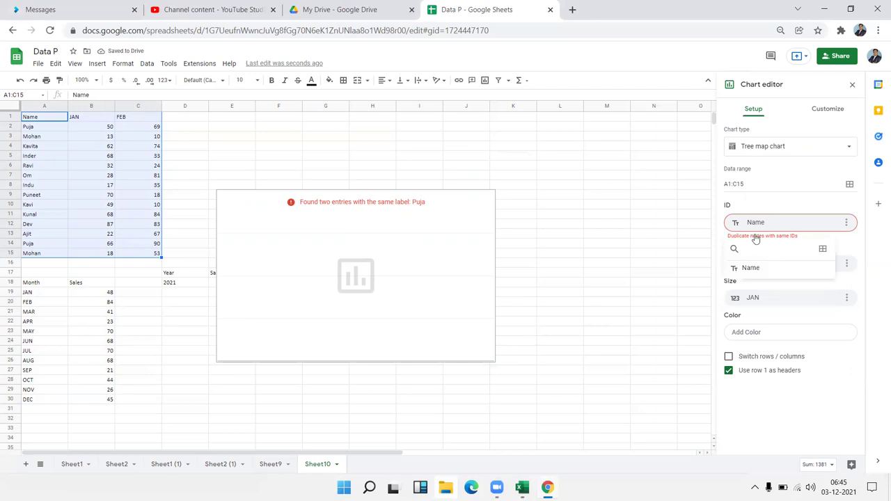
{"action": "left_click", "coordinate": [755, 234]}
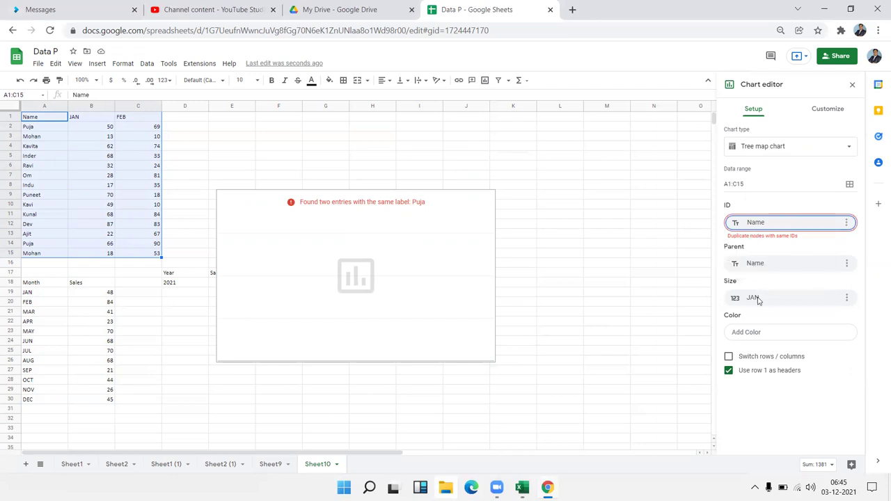
{"action": "left_click", "coordinate": [759, 299]}
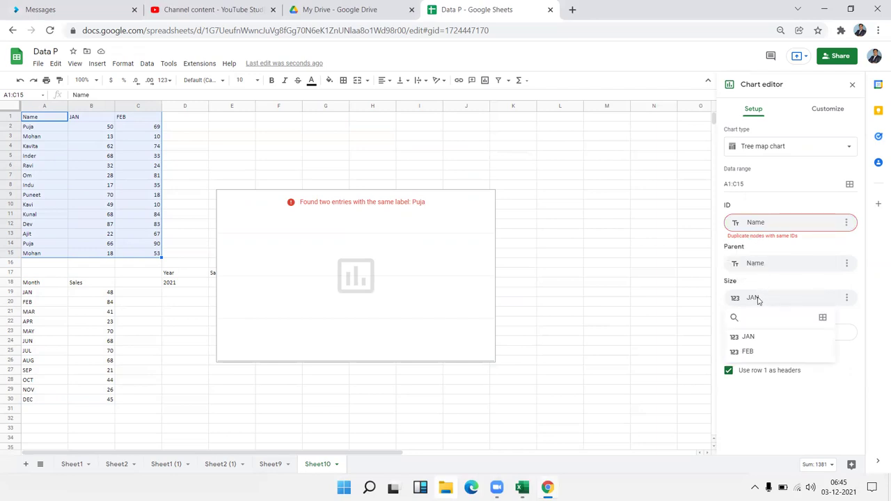
{"action": "left_click", "coordinate": [748, 338]}
{"action": "left_click", "coordinate": [758, 269]}
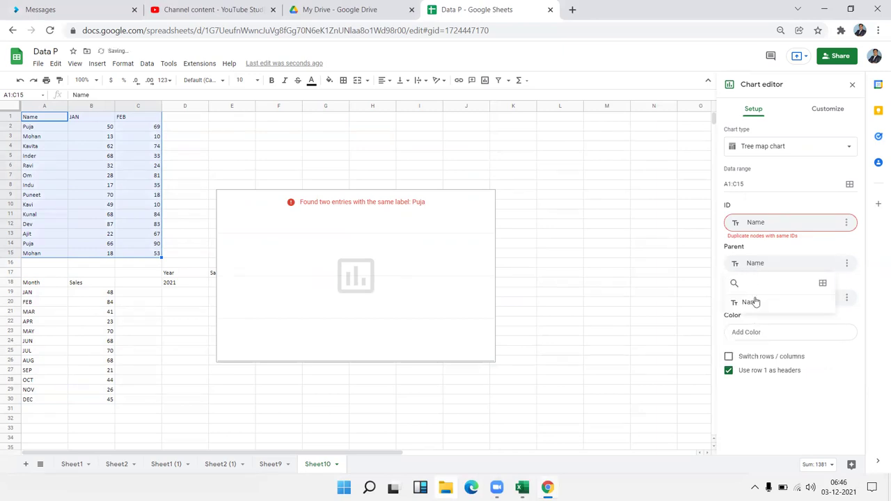
{"action": "left_click", "coordinate": [756, 305]}
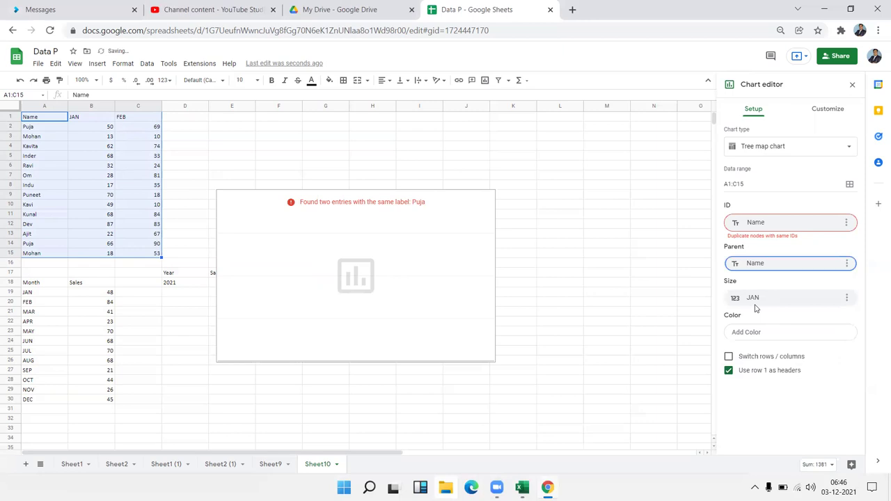
Switch the A1:C15 tree map to a Timeline chart, which errors that column one needs dates.
{"action": "left_click", "coordinate": [475, 302]}
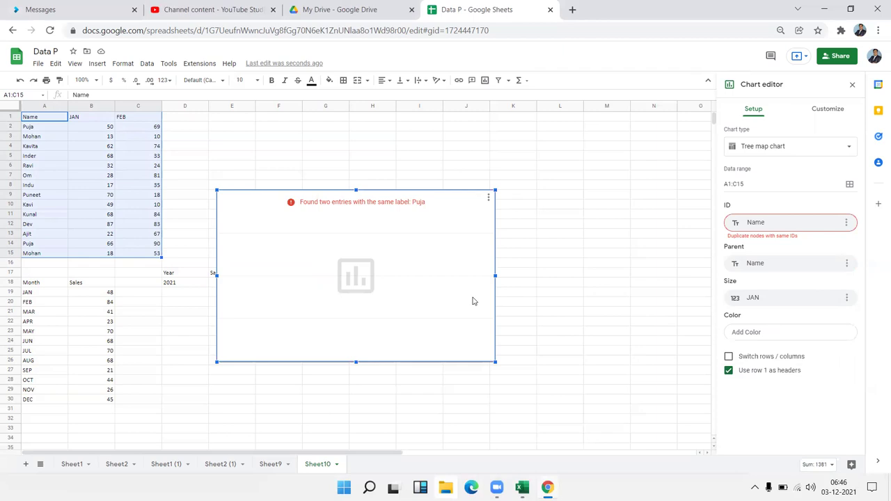
{"action": "left_click", "coordinate": [824, 109]}
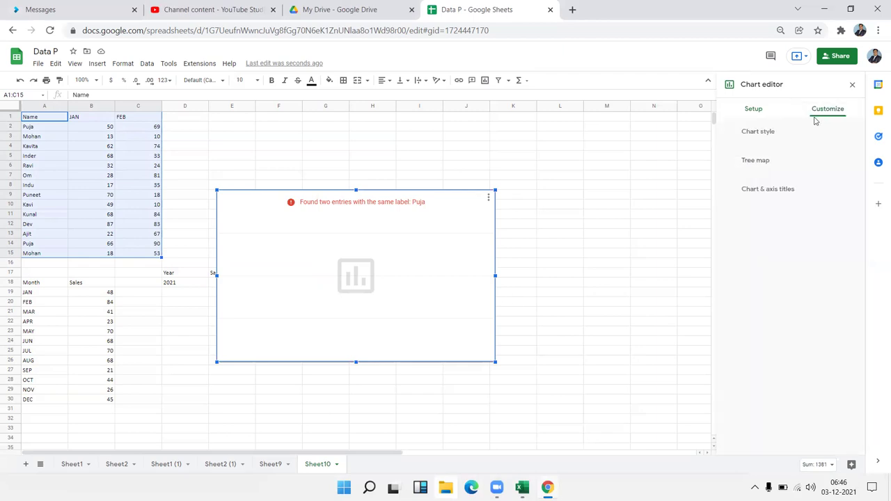
{"action": "left_click", "coordinate": [758, 110]}
{"action": "left_click", "coordinate": [764, 147]}
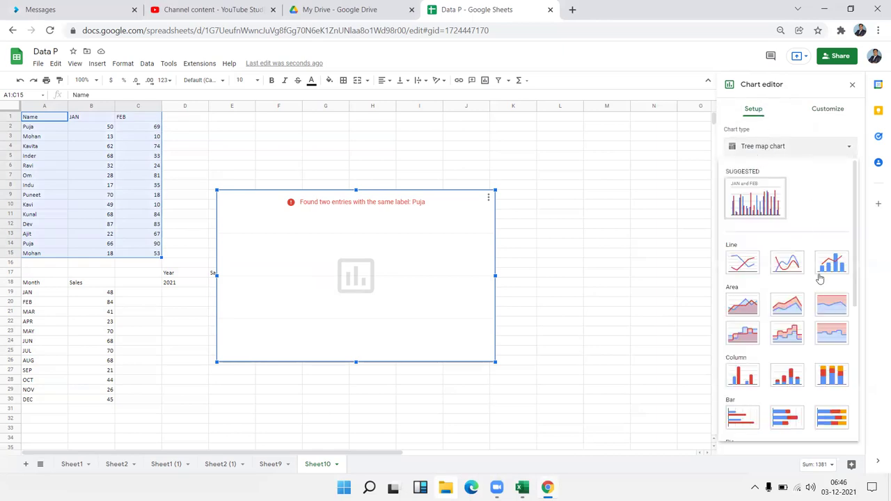
{"action": "scroll", "coordinate": [806, 364], "scroll_direction": "down", "scroll_amount": 5}
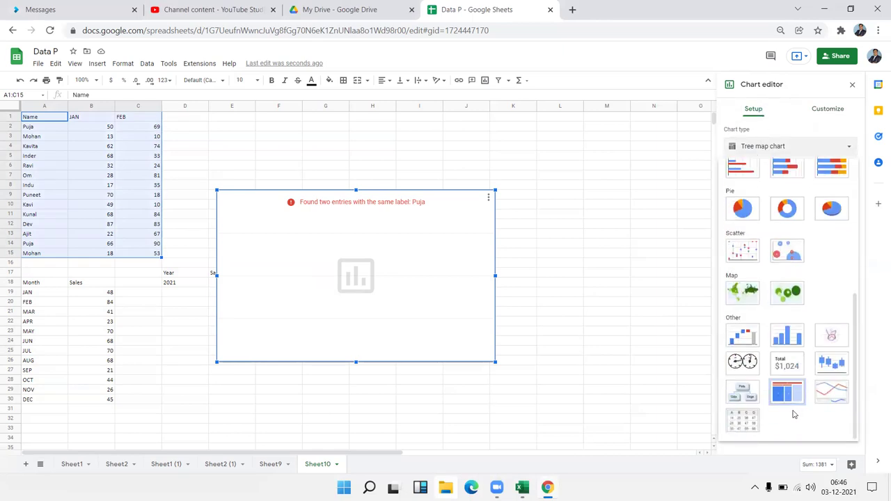
{"action": "left_click", "coordinate": [831, 396]}
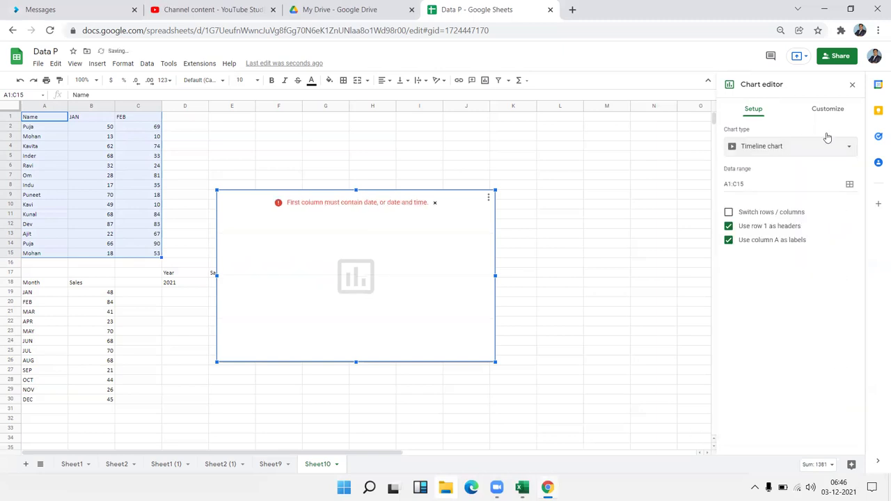
{"action": "left_click", "coordinate": [775, 149]}
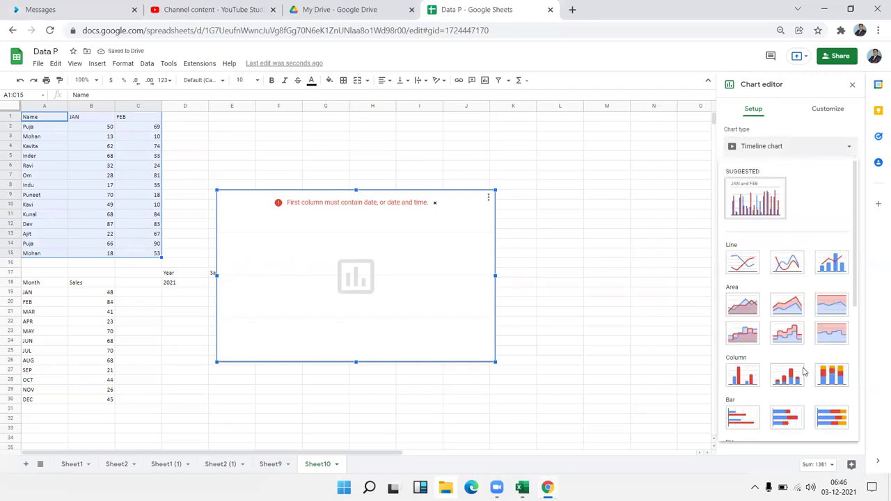
Convert the chart to a Table chart, then delete it to leave only the data tables.
{"action": "scroll", "coordinate": [806, 369], "scroll_direction": "down", "scroll_amount": 10}
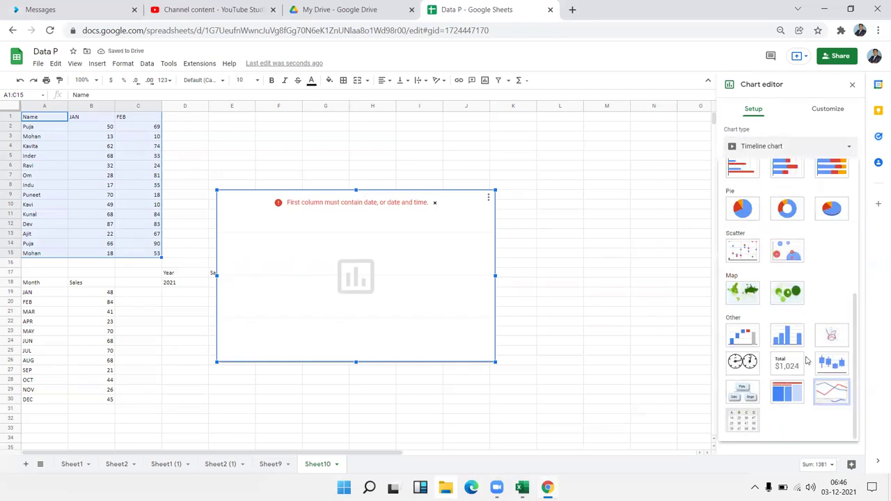
{"action": "left_click", "coordinate": [743, 426]}
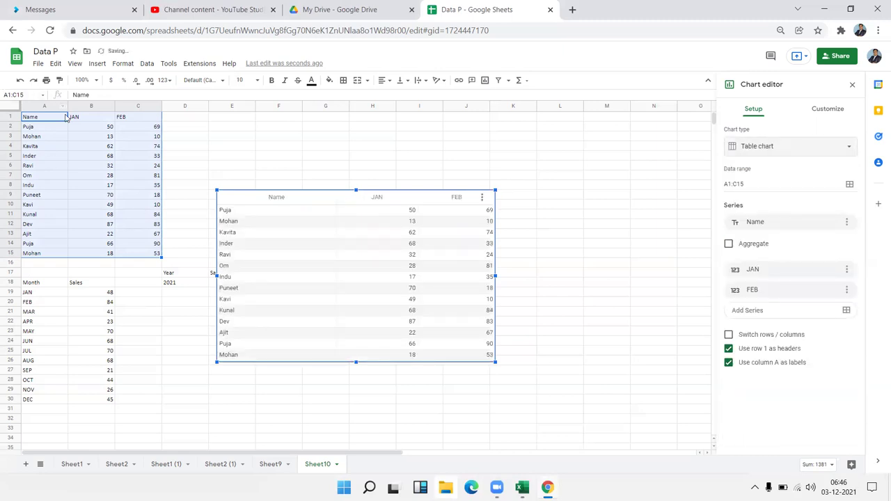
{"action": "key", "text": "Escape"}
{"action": "left_click", "coordinate": [413, 280]}
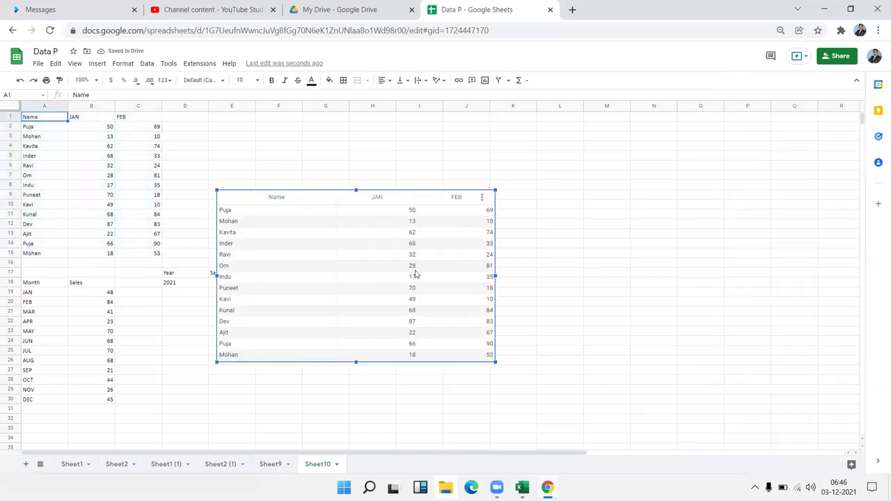
{"action": "key", "text": "Delete"}
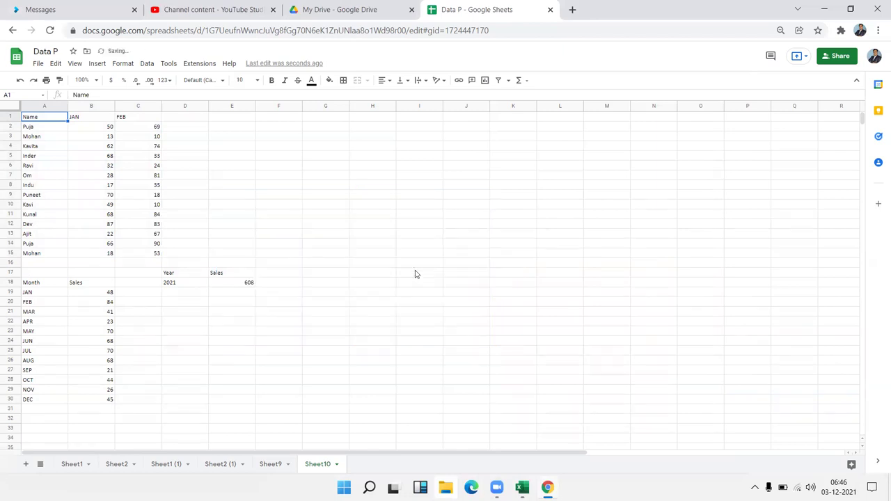